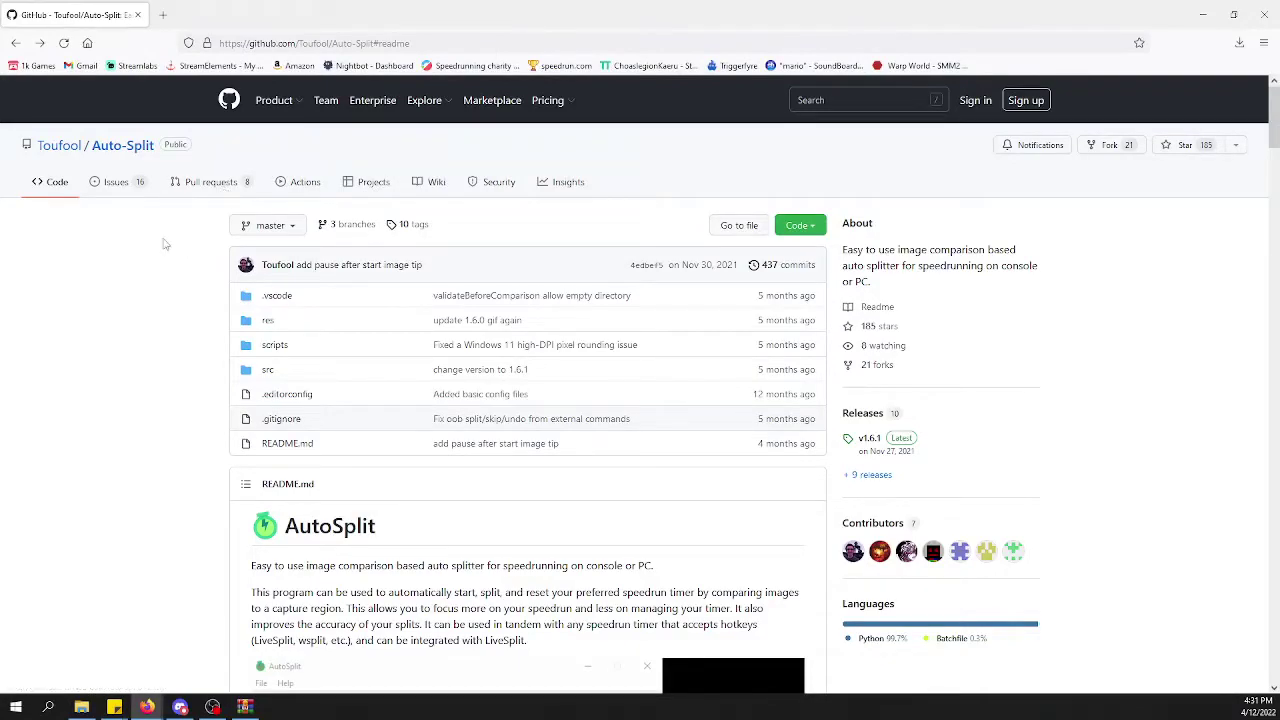
Review the Auto-Split README from the tutorial section through the custom split image settings, ending back at the repository overview.
{"action": "scroll", "coordinate": [165, 246], "scroll_direction": "down", "scroll_amount": 2}
{"action": "scroll", "coordinate": [166, 249], "scroll_direction": "down", "scroll_amount": 4}
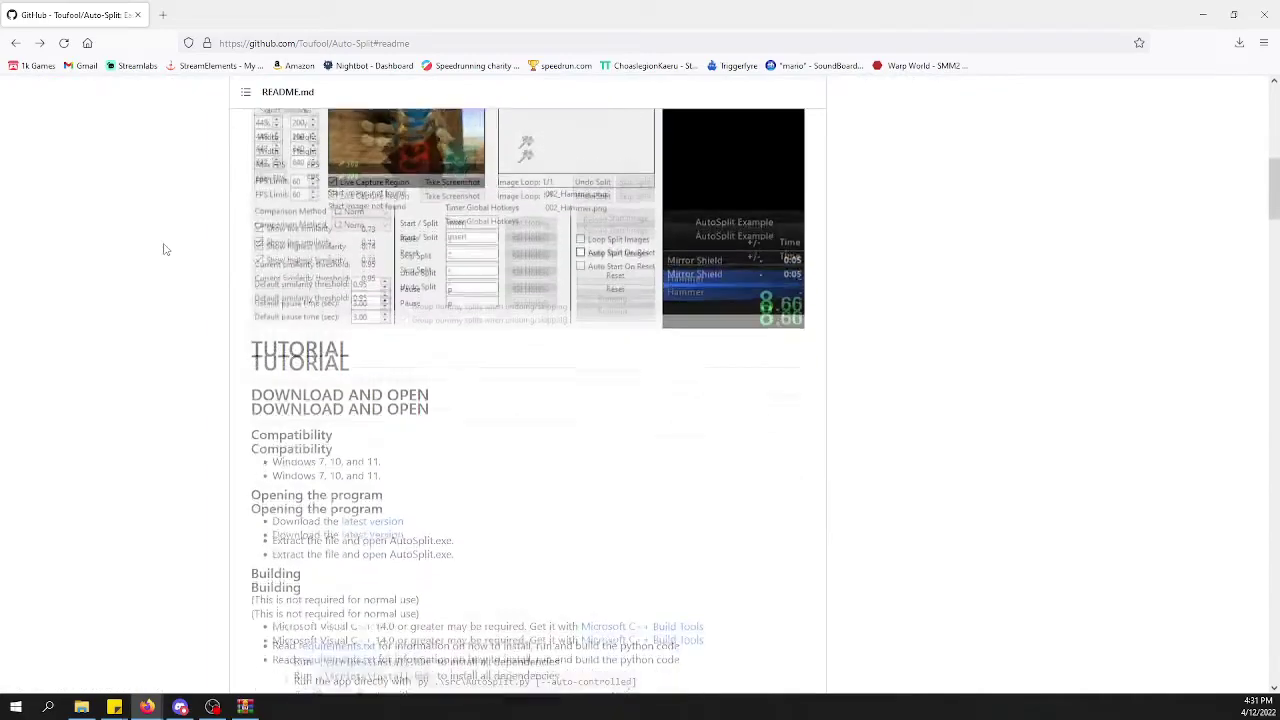
{"action": "scroll", "coordinate": [167, 284], "scroll_direction": "down", "scroll_amount": 5}
{"action": "scroll", "coordinate": [170, 290], "scroll_direction": "up", "scroll_amount": 4}
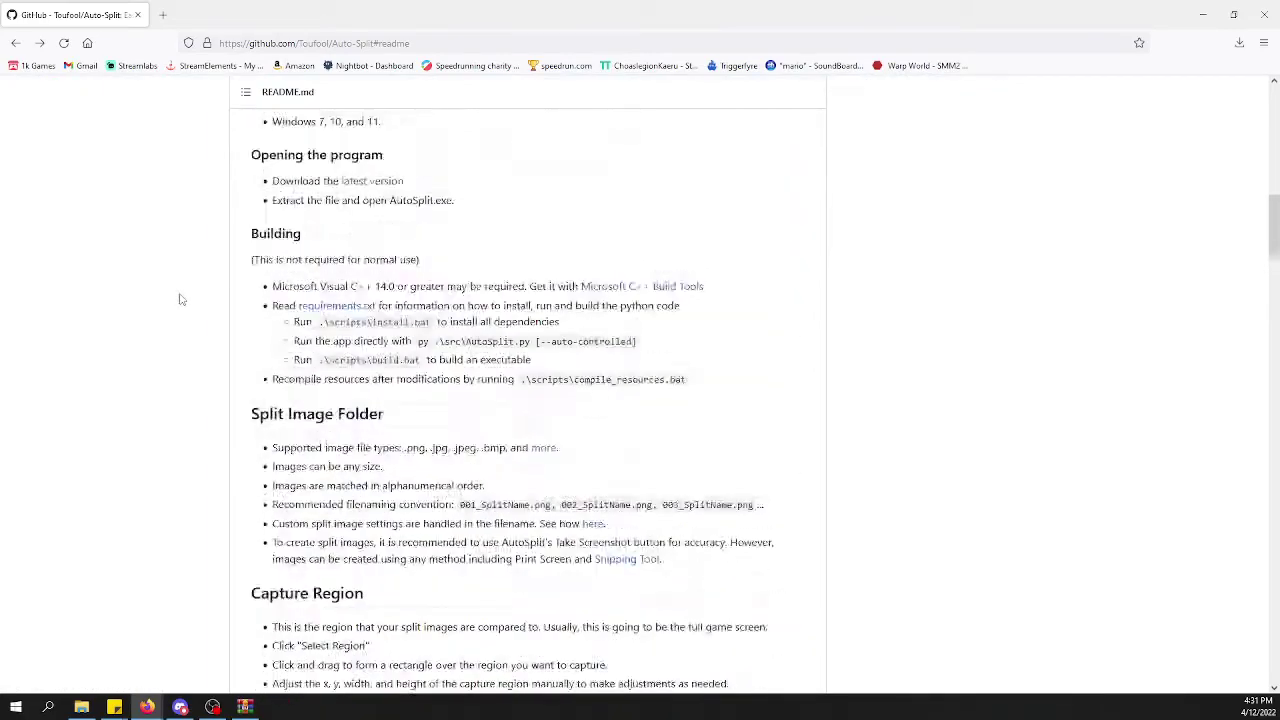
{"action": "double_click", "coordinate": [255, 218]}
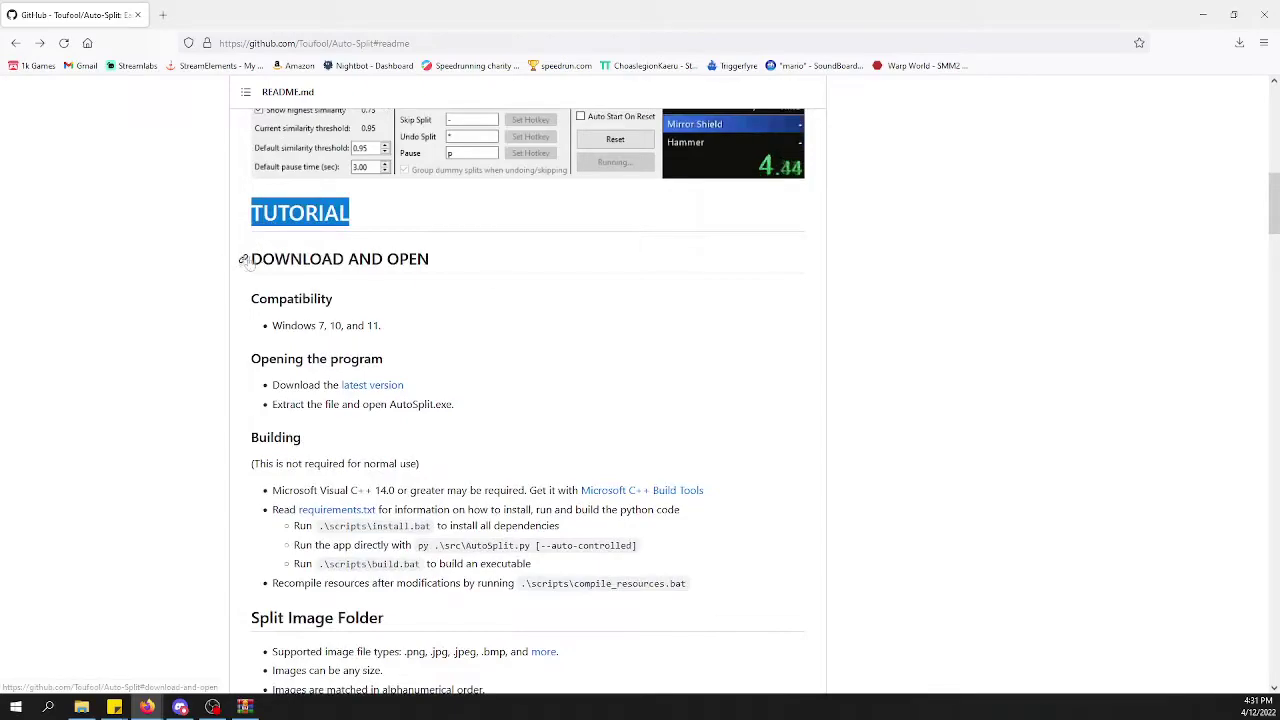
{"action": "scroll", "coordinate": [262, 372], "scroll_direction": "down", "scroll_amount": 5}
{"action": "scroll", "coordinate": [262, 372], "scroll_direction": "down", "scroll_amount": 5}
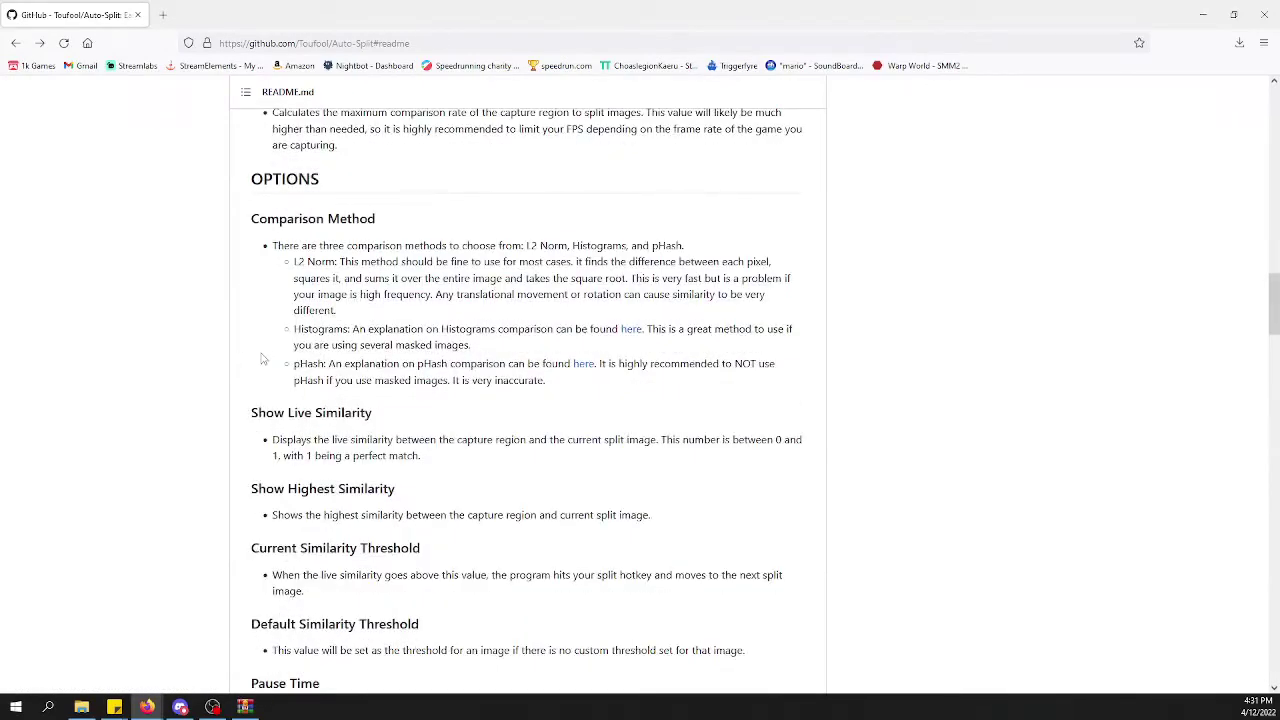
{"action": "scroll", "coordinate": [262, 358], "scroll_direction": "down", "scroll_amount": 3}
{"action": "scroll", "coordinate": [262, 343], "scroll_direction": "down", "scroll_amount": 3}
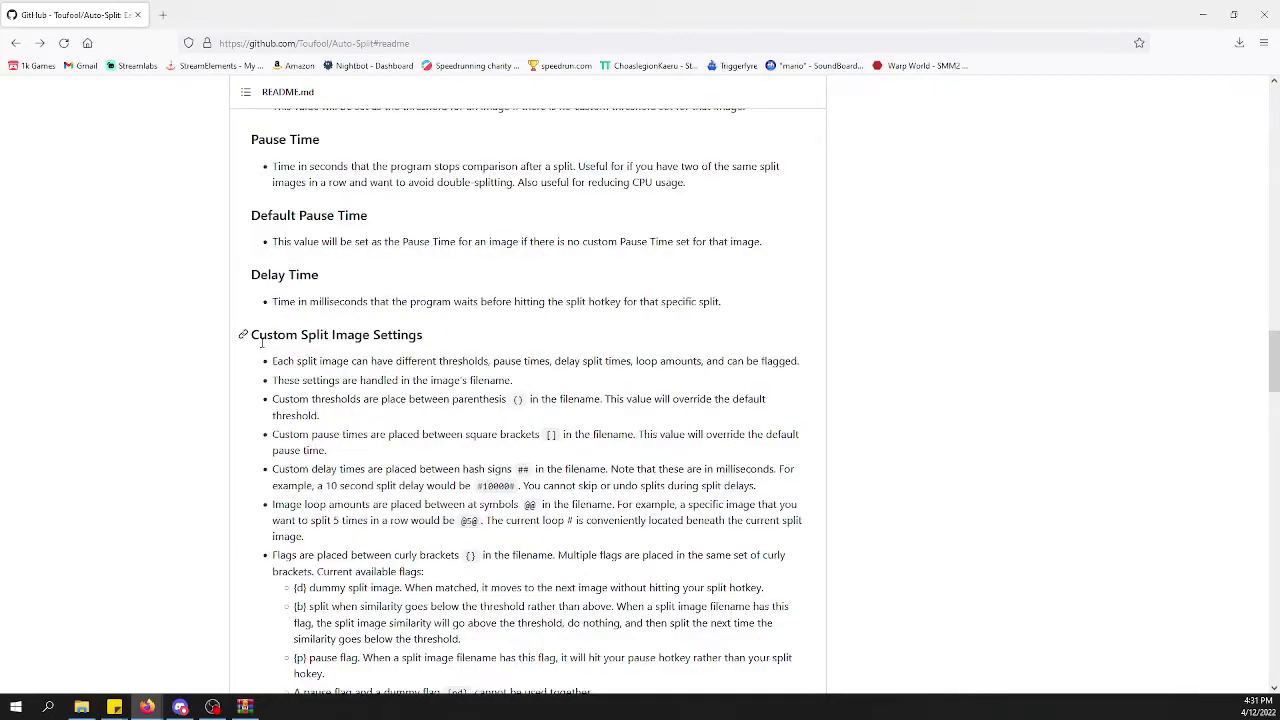
{"action": "scroll", "coordinate": [262, 343], "scroll_direction": "up", "scroll_amount": 20}
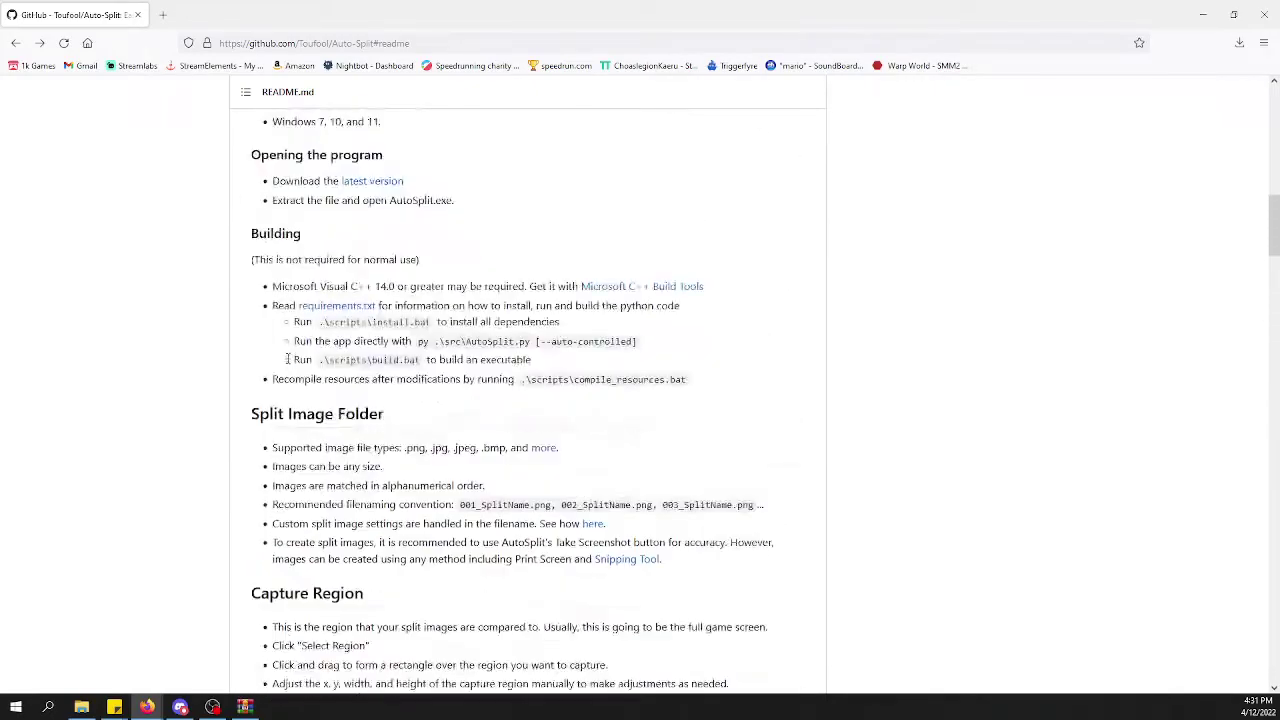
{"action": "scroll", "coordinate": [297, 367], "scroll_direction": "up", "scroll_amount": 12}
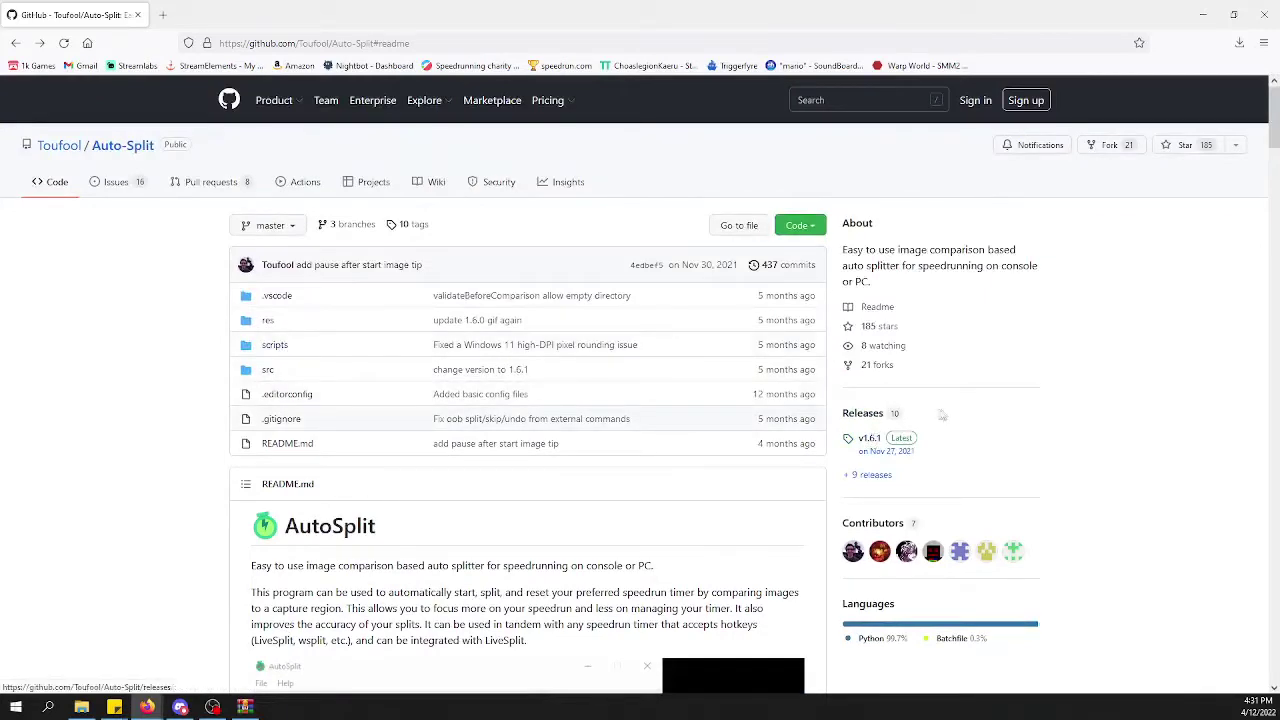
Locate the Releases section of the repository and open the v1.6.1 release page with the AutoSplit_1.6.1.zip asset.
{"action": "left_click_drag", "start_coordinate": [839, 411], "coordinate": [999, 476]}
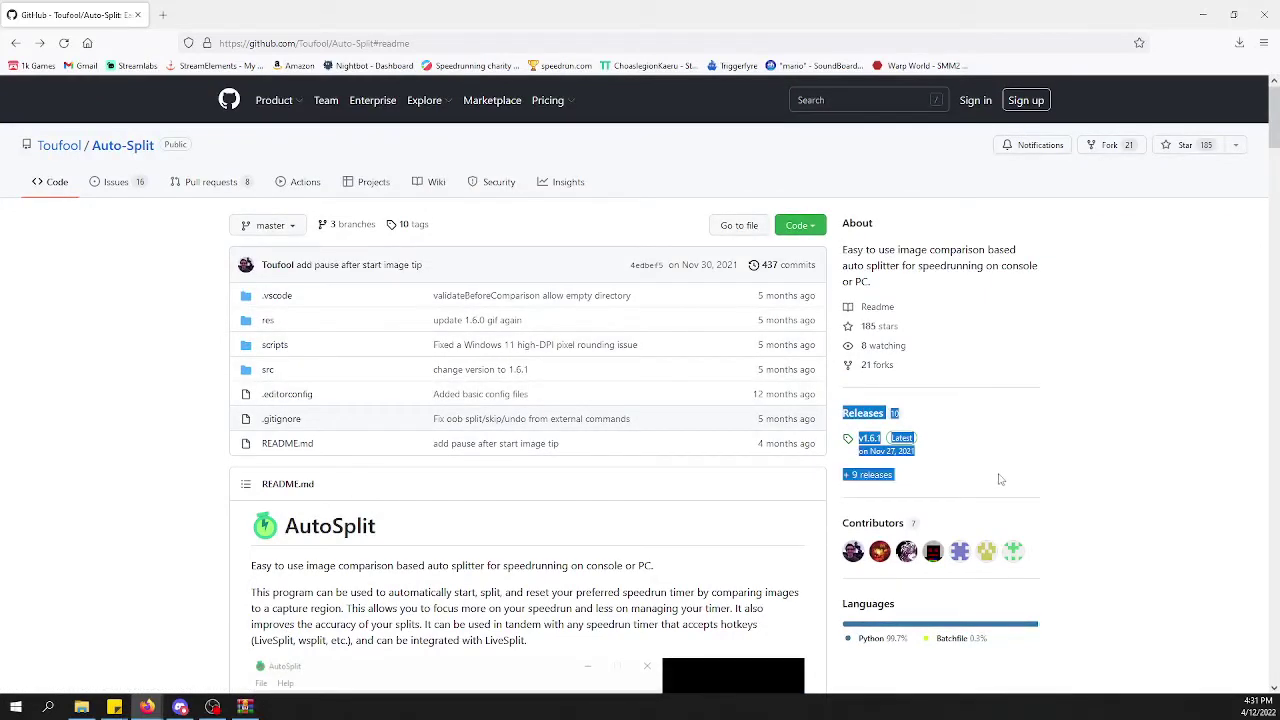
{"action": "left_click", "coordinate": [997, 450]}
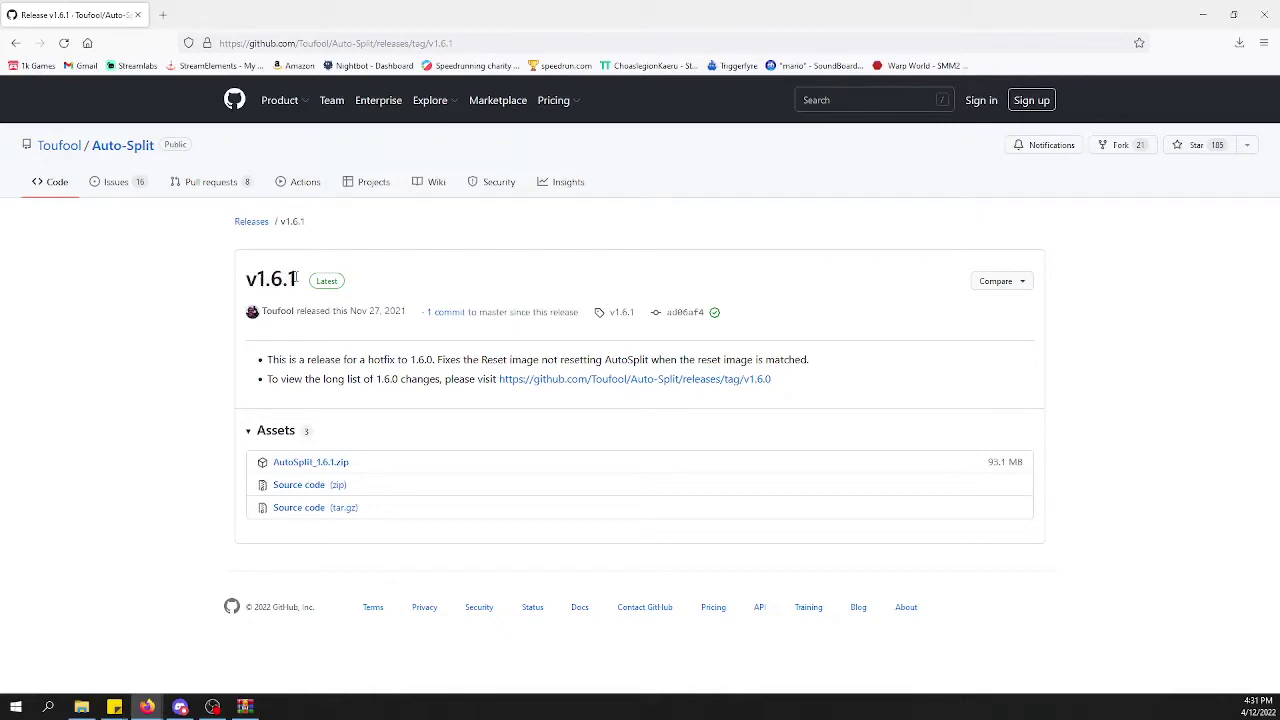
{"action": "mouse_move", "coordinate": [381, 305]}
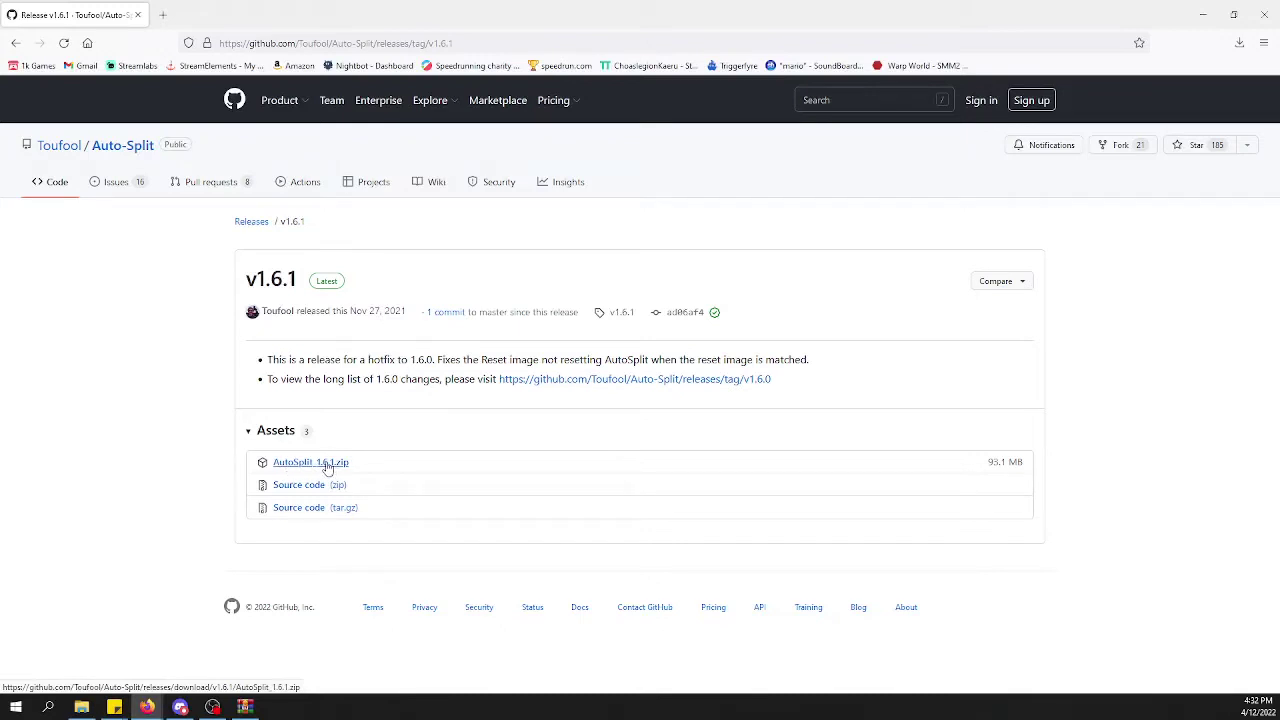
Return to the repository page and examine the README's custom split image settings, filename examples, and download instructions.
{"action": "left_click", "coordinate": [15, 45]}
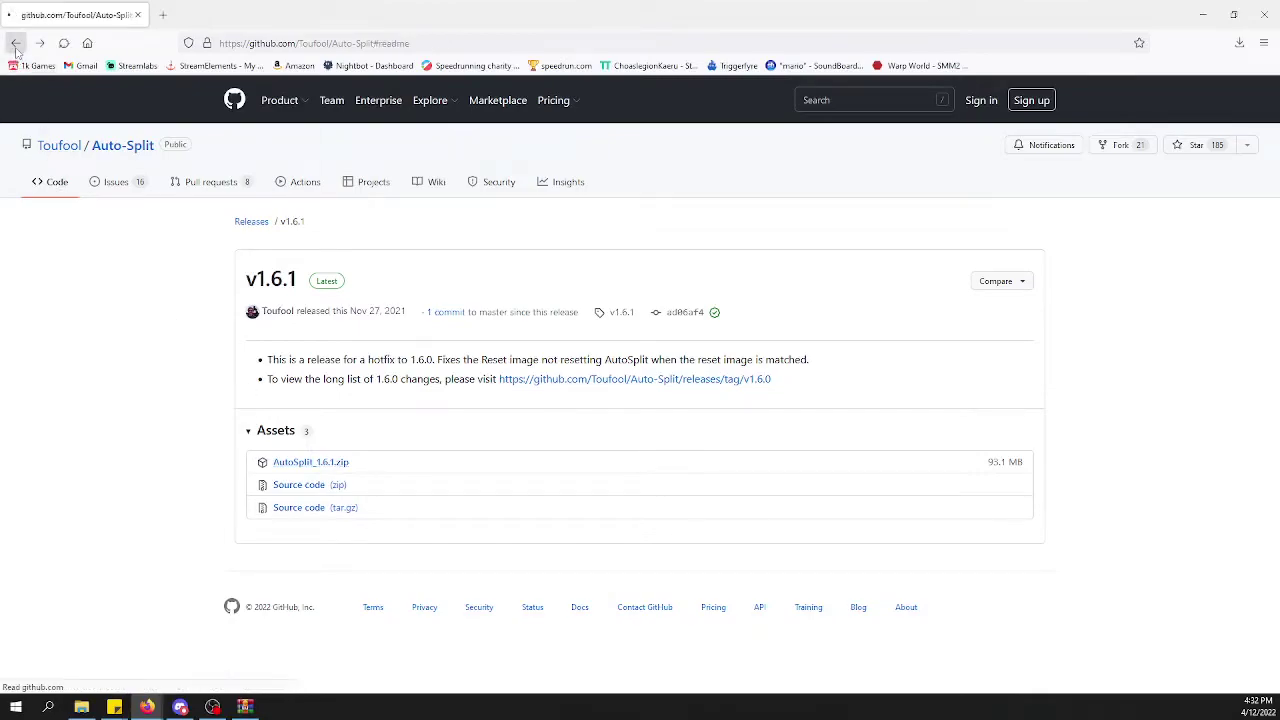
{"action": "scroll", "coordinate": [465, 402], "scroll_direction": "down", "scroll_amount": 10}
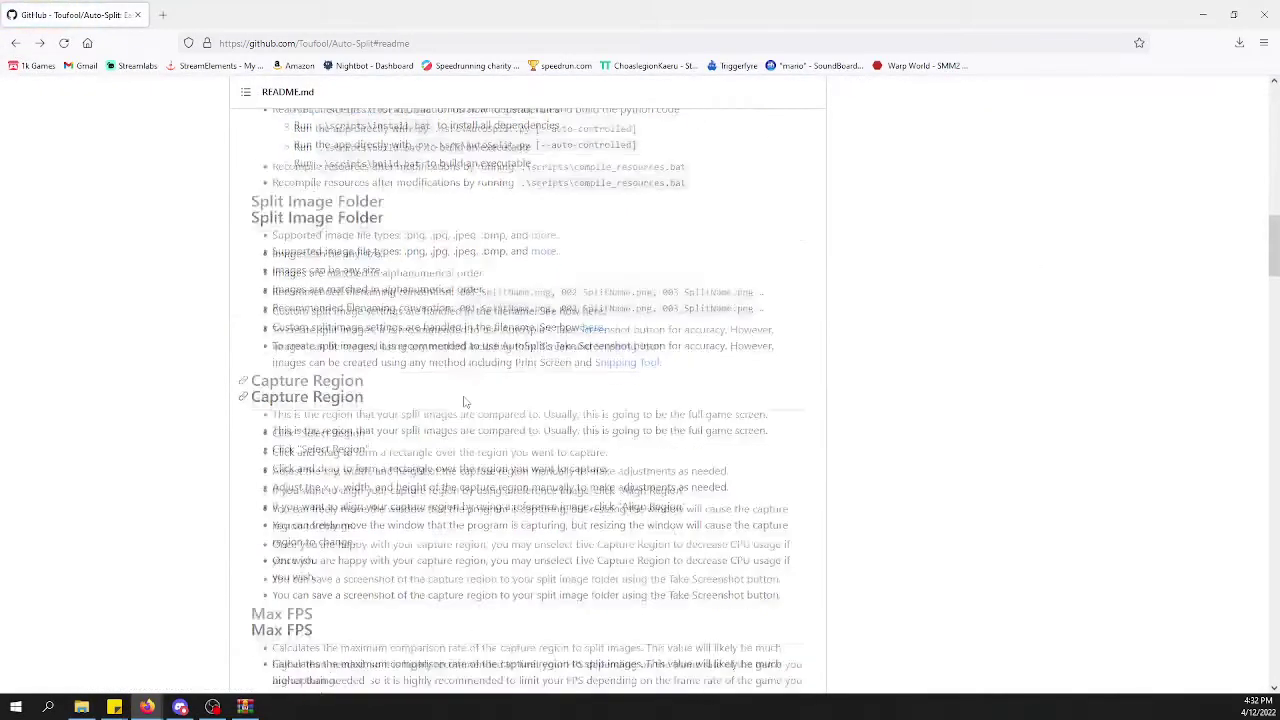
{"action": "scroll", "coordinate": [465, 402], "scroll_direction": "down", "scroll_amount": 3}
{"action": "scroll", "coordinate": [463, 392], "scroll_direction": "down", "scroll_amount": 15}
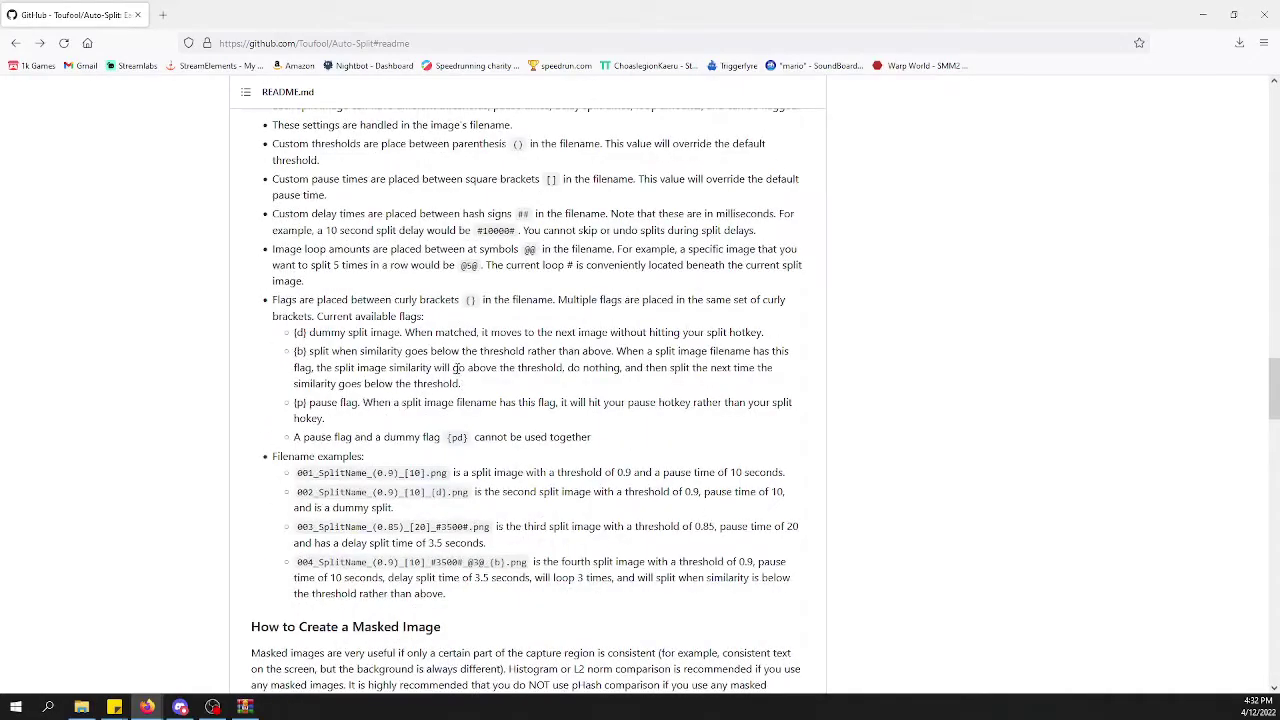
{"action": "scroll", "coordinate": [455, 367], "scroll_direction": "up", "scroll_amount": 9}
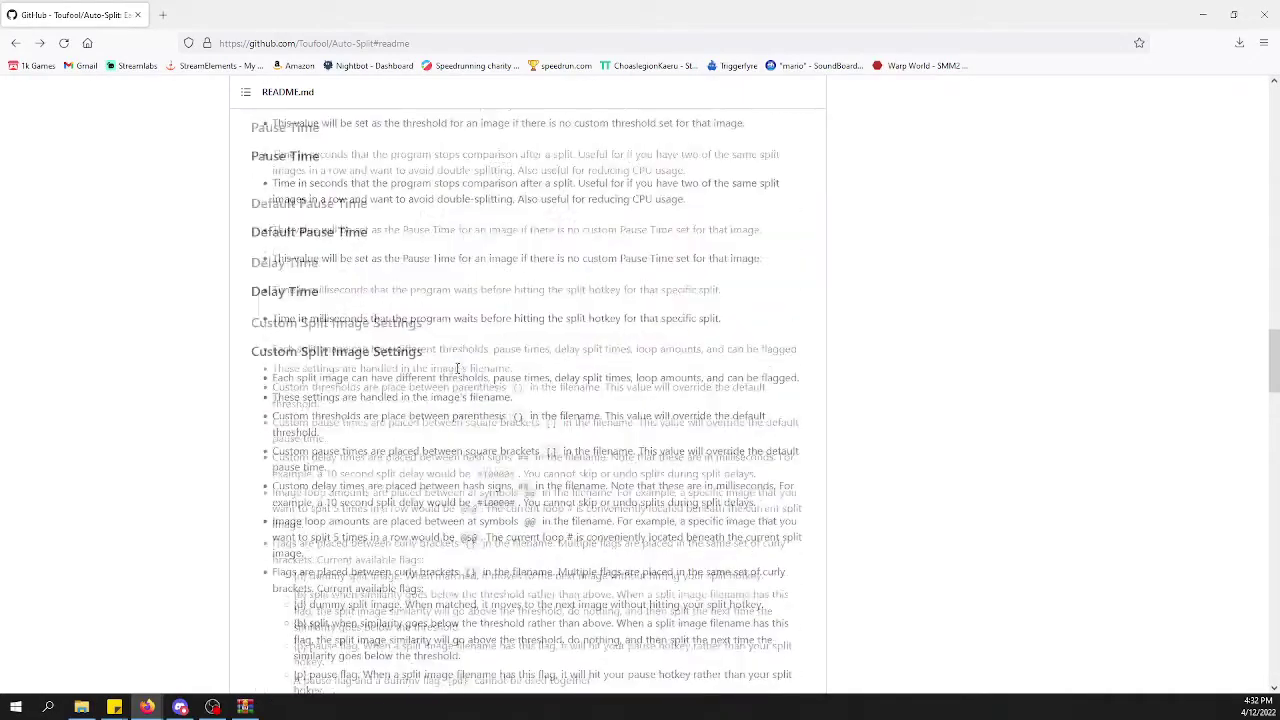
{"action": "scroll", "coordinate": [455, 367], "scroll_direction": "up", "scroll_amount": 10}
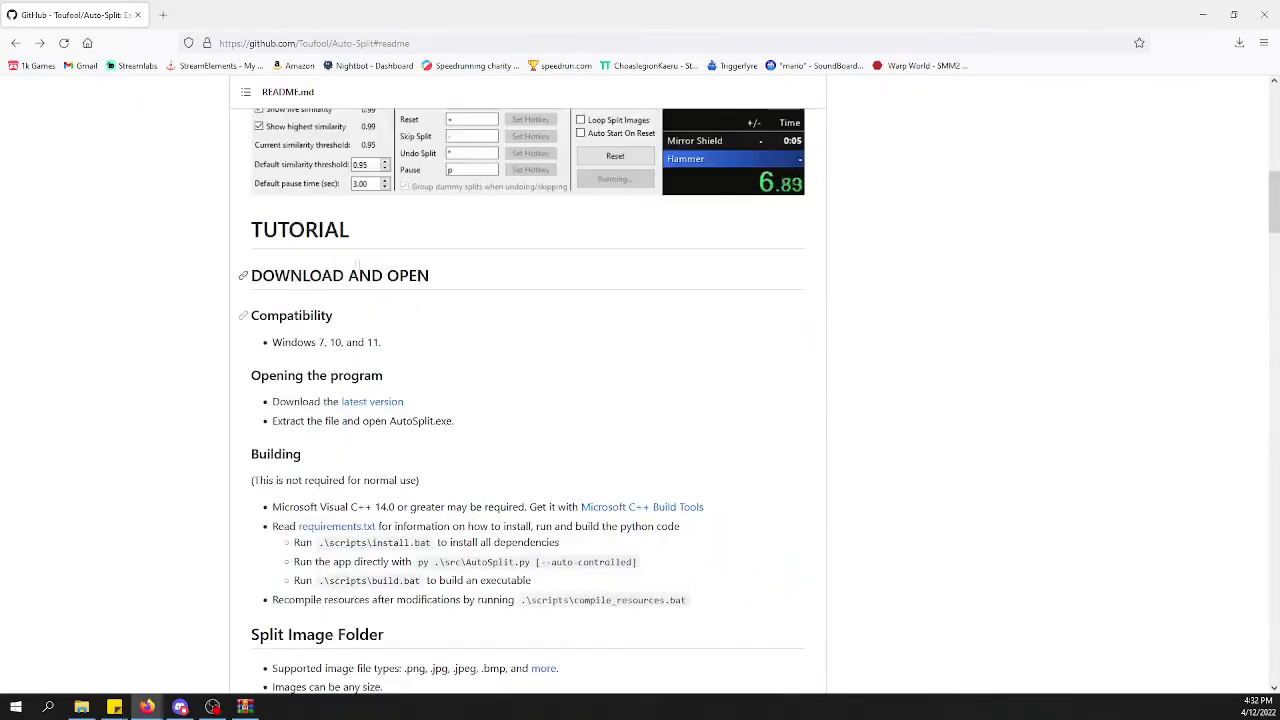
{"action": "double_click", "coordinate": [432, 253]}
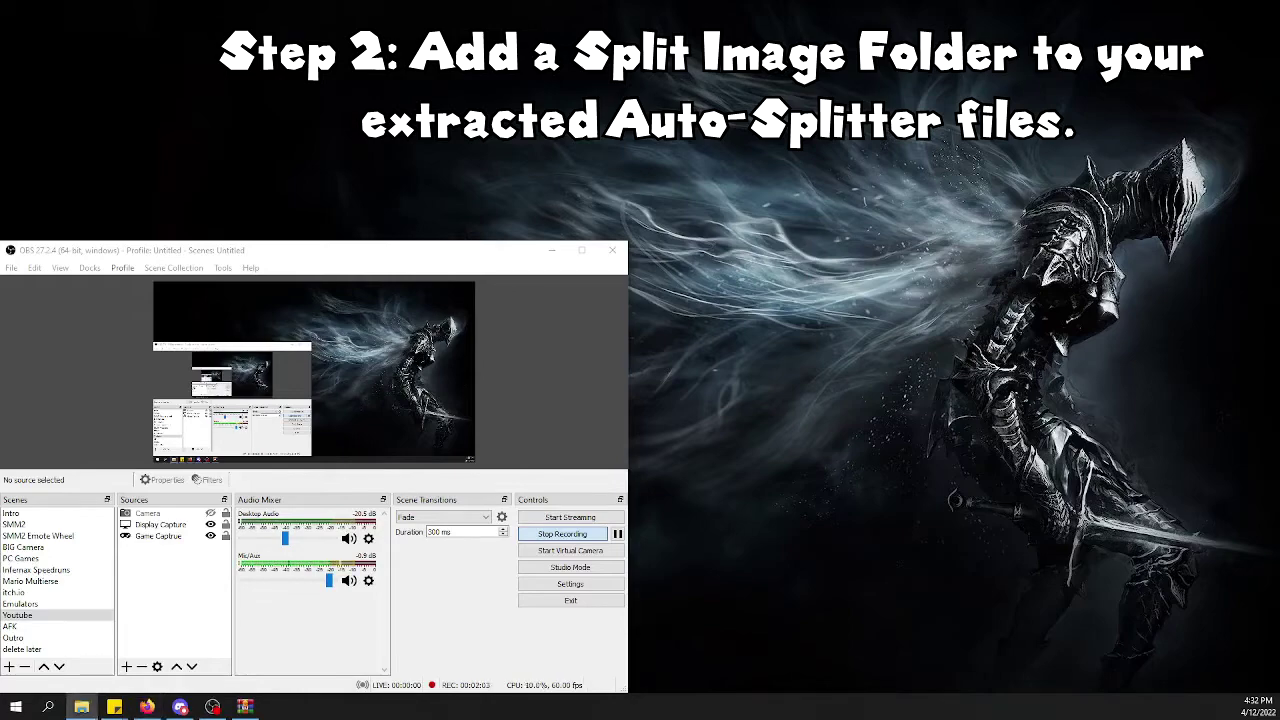
Switch to the File Explorer folder "timer 2 auto splitter with images" and inspect the contents of the AutoSplit_1.6.1 archive.
{"action": "left_click", "coordinate": [81, 707]}
{"action": "left_click_drag", "start_coordinate": [786, 104], "coordinate": [786, 86]}
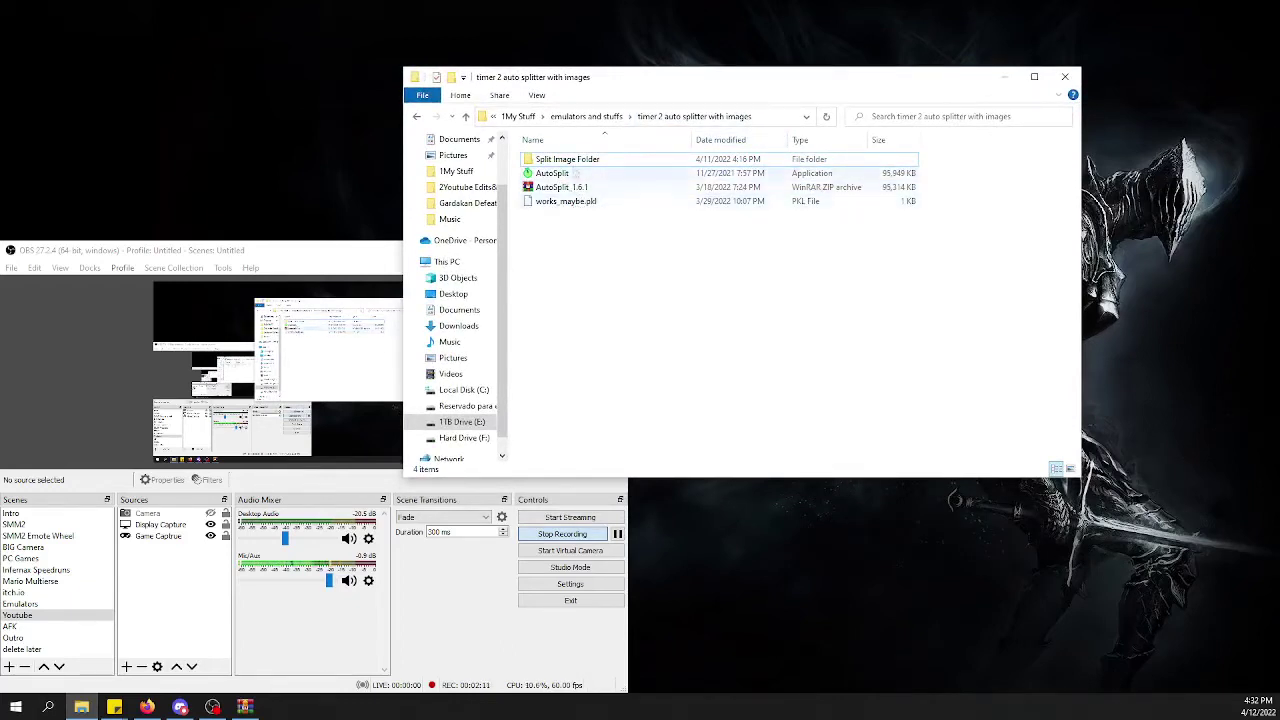
{"action": "left_click", "coordinate": [561, 190]}
{"action": "double_click", "coordinate": [560, 194]}
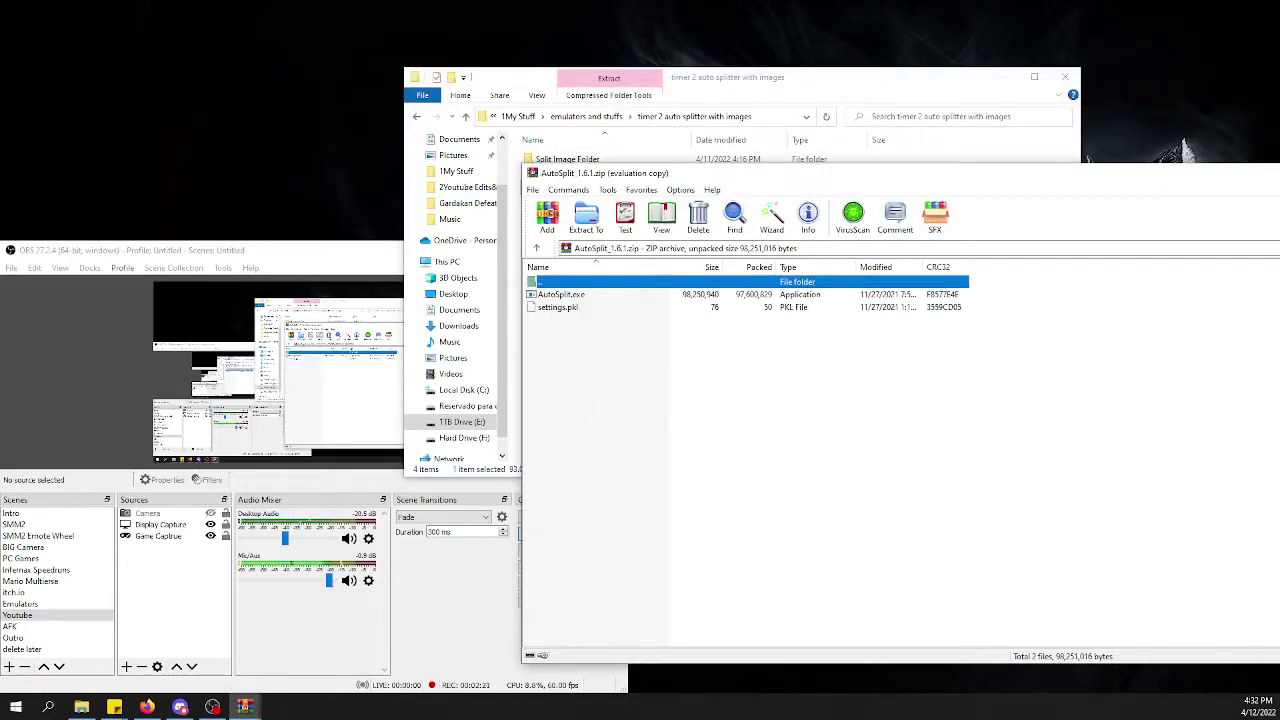
{"action": "left_click", "coordinate": [1279, 173]}
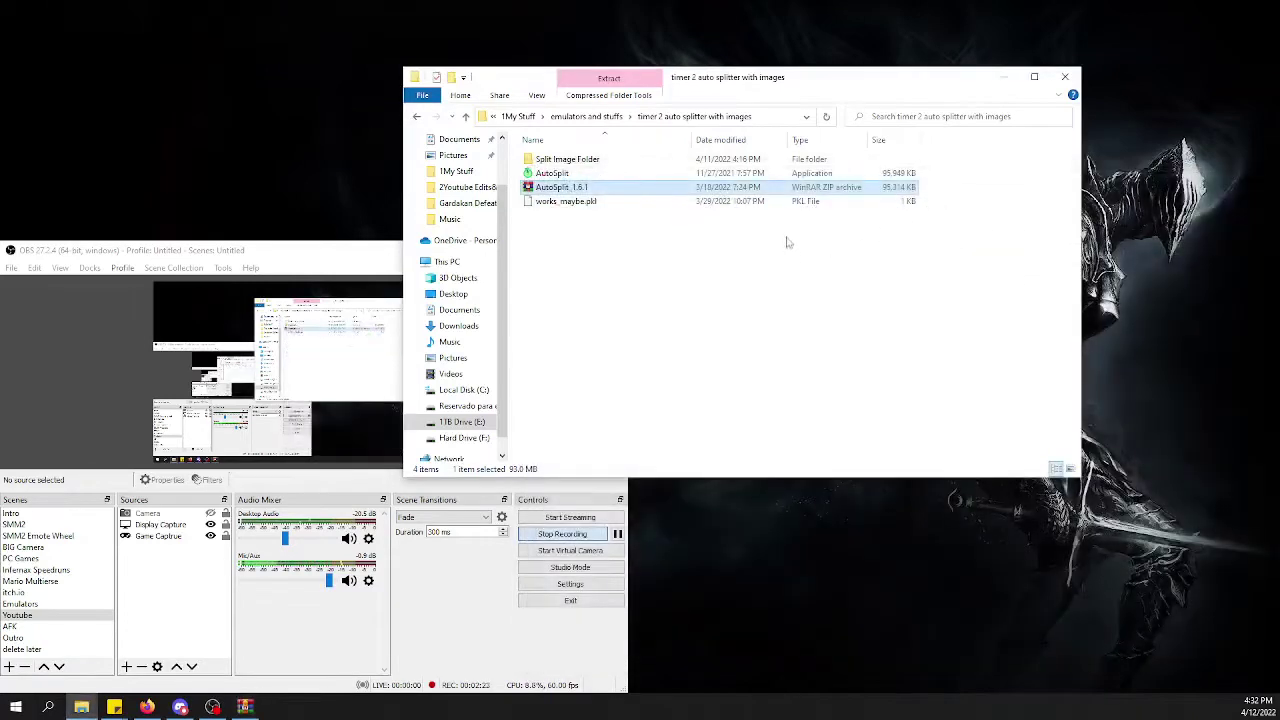
{"action": "left_click", "coordinate": [562, 202]}
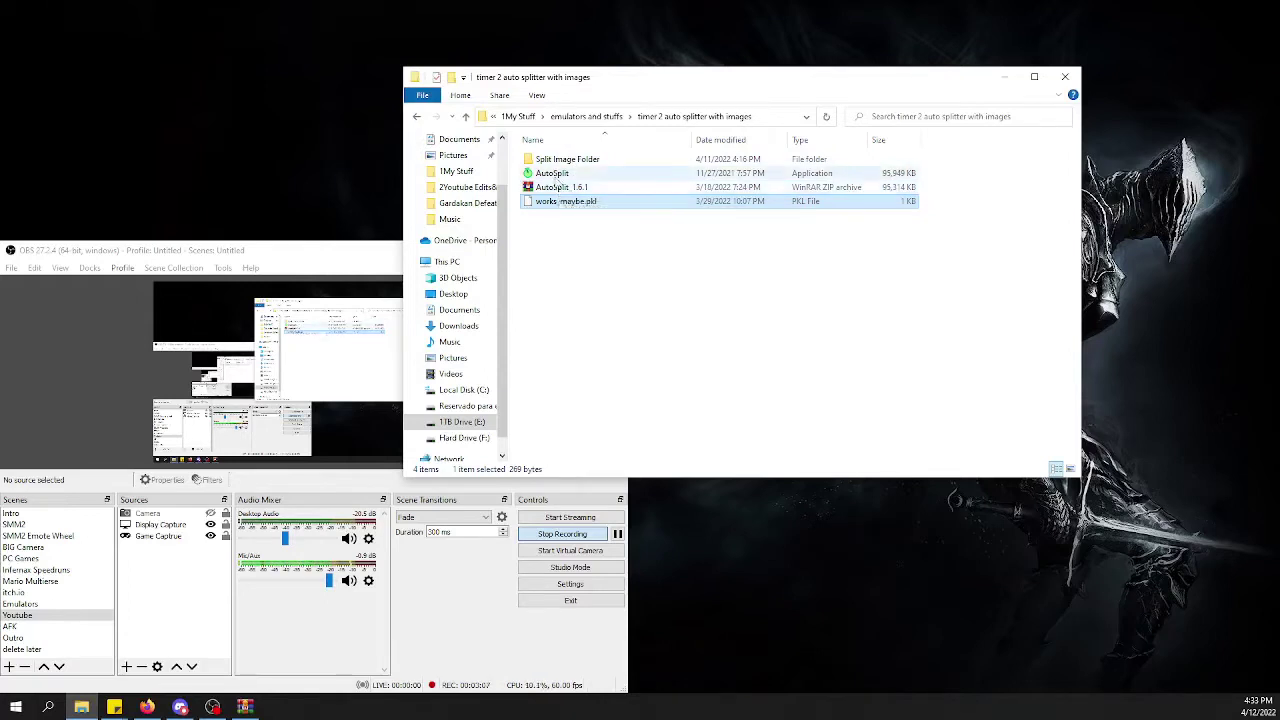
Open the Split Image Folder and examine its Alcedor, Gardakan and Max Gun Defeat Belphegor subfolders.
{"action": "double_click", "coordinate": [562, 159]}
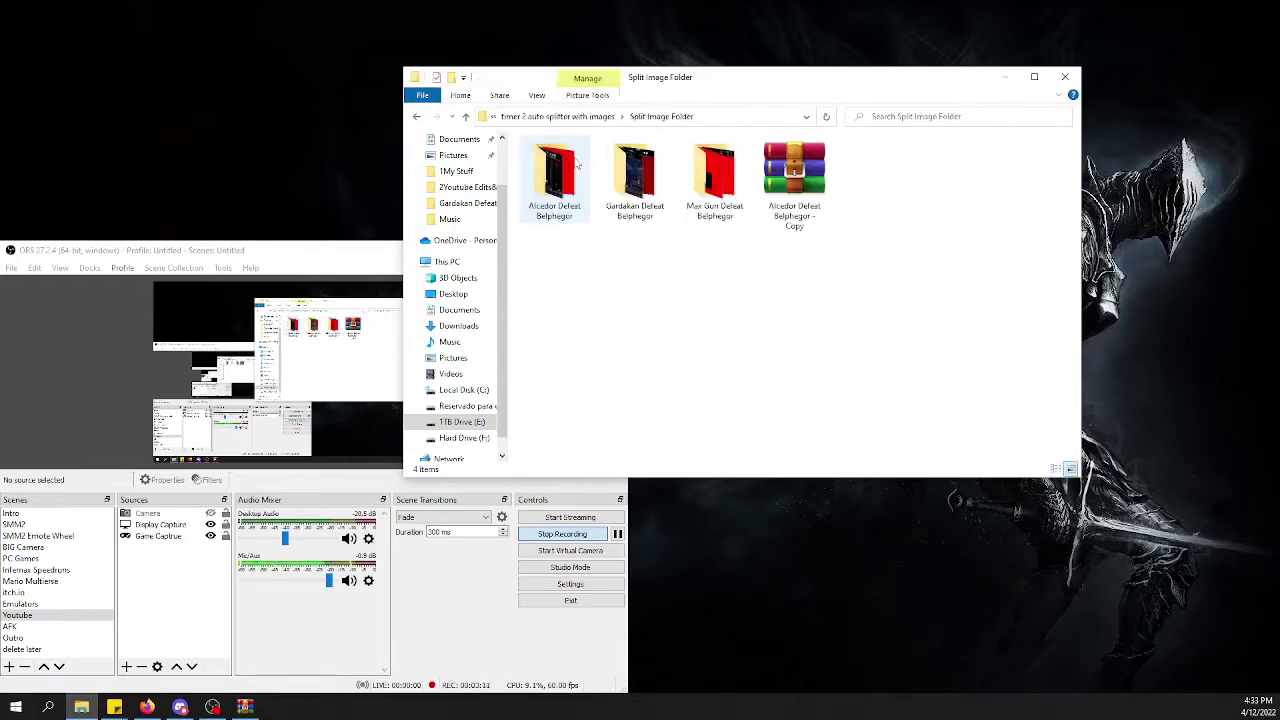
{"action": "left_click_drag", "start_coordinate": [546, 268], "coordinate": [680, 223]}
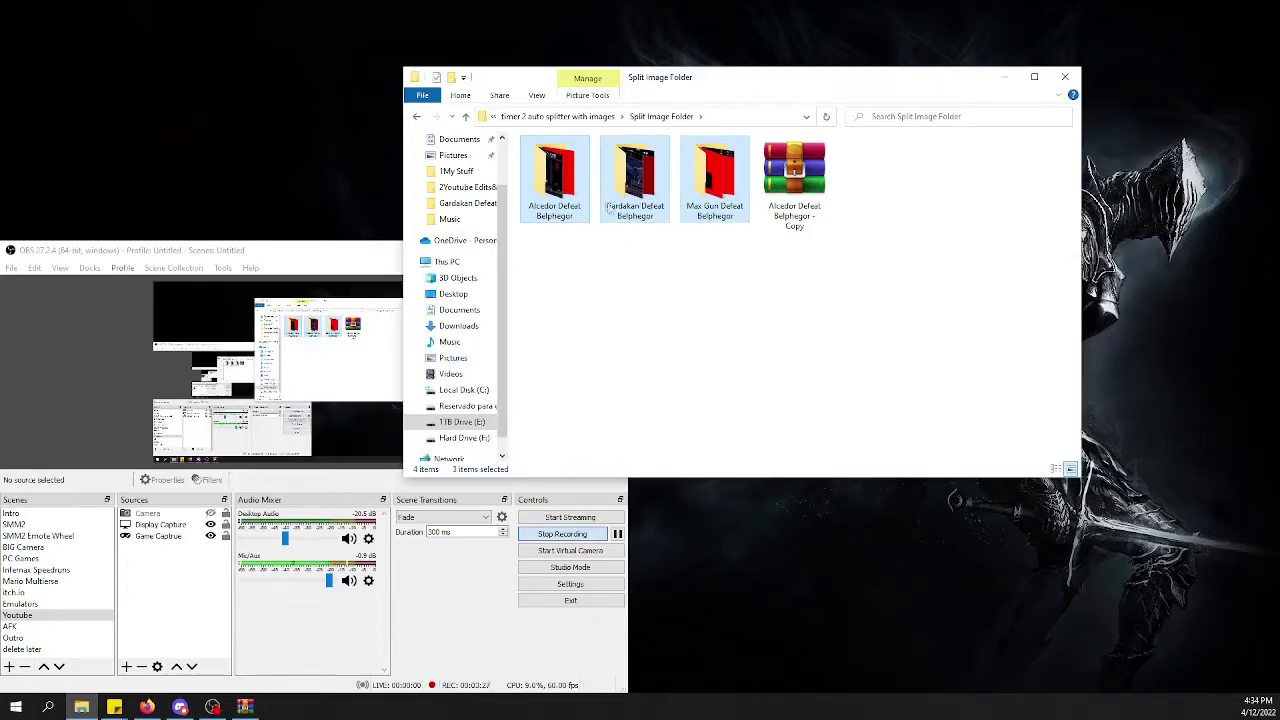
{"action": "left_click_drag", "start_coordinate": [547, 252], "coordinate": [725, 188]}
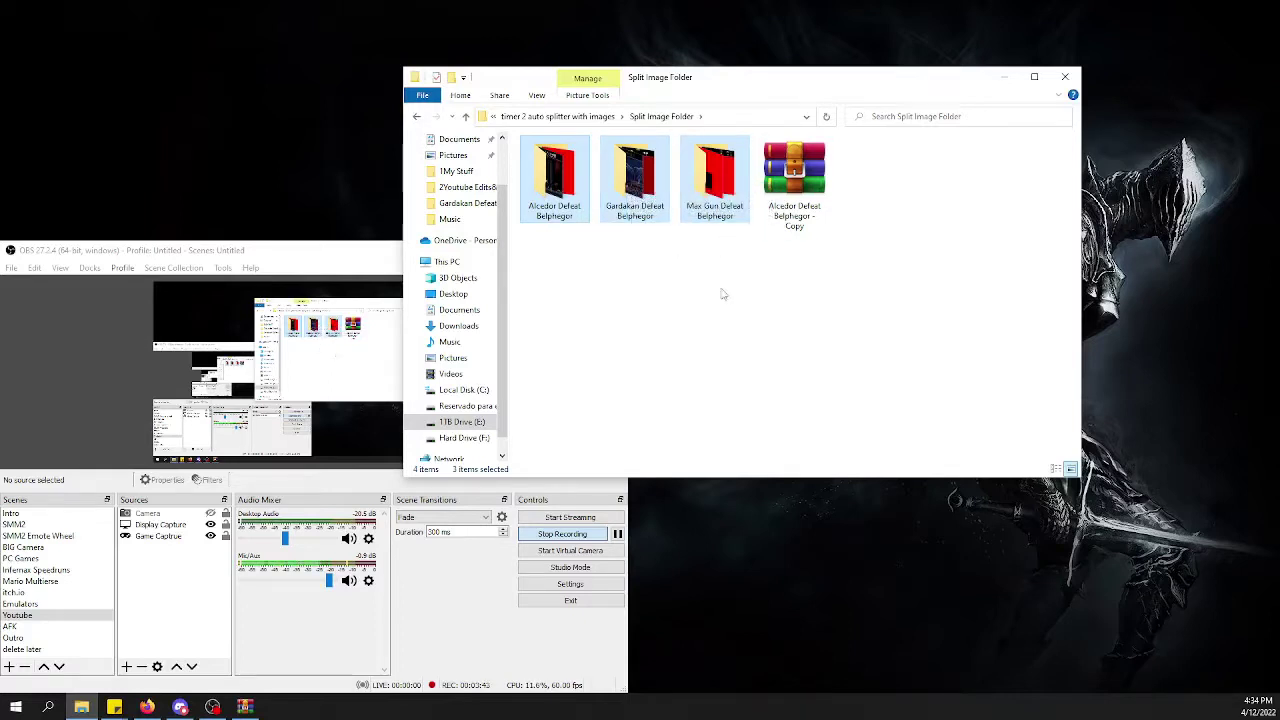
{"action": "left_click", "coordinate": [616, 264]}
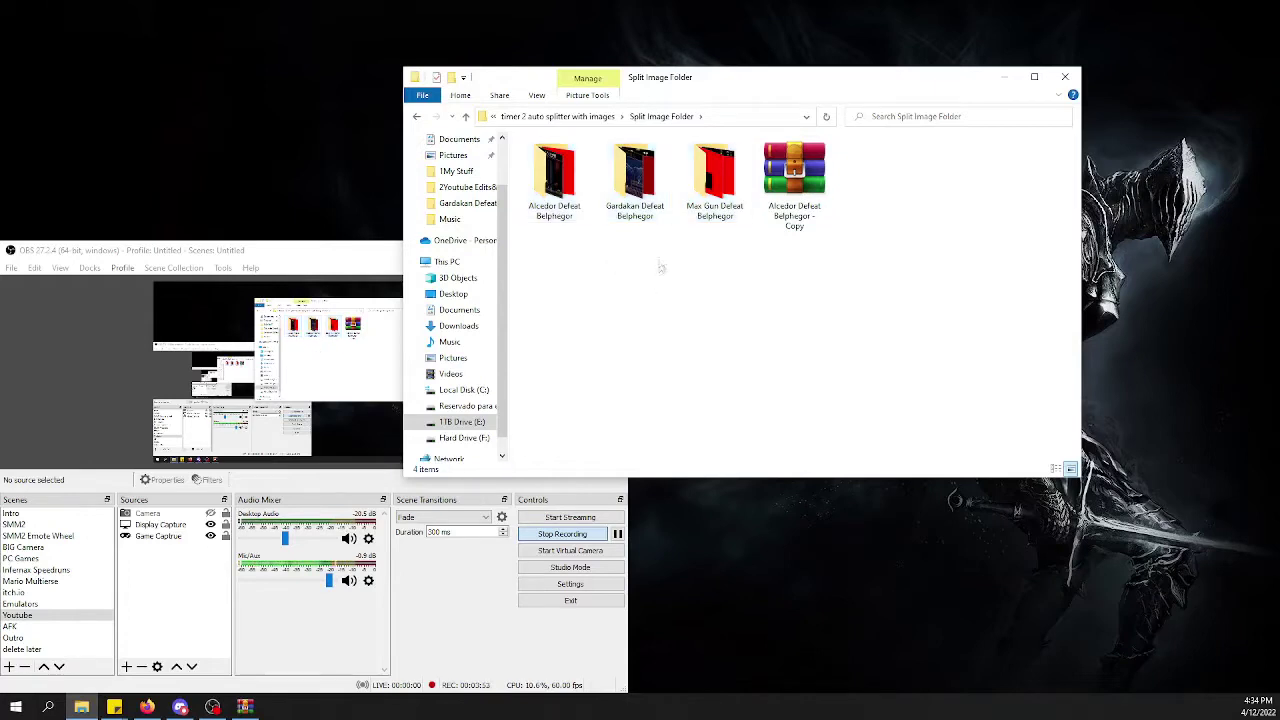
Open the Gardakan Defeat Belphegor folder and compare split images 004 through 008 with the timer's split names.
{"action": "double_click", "coordinate": [644, 176]}
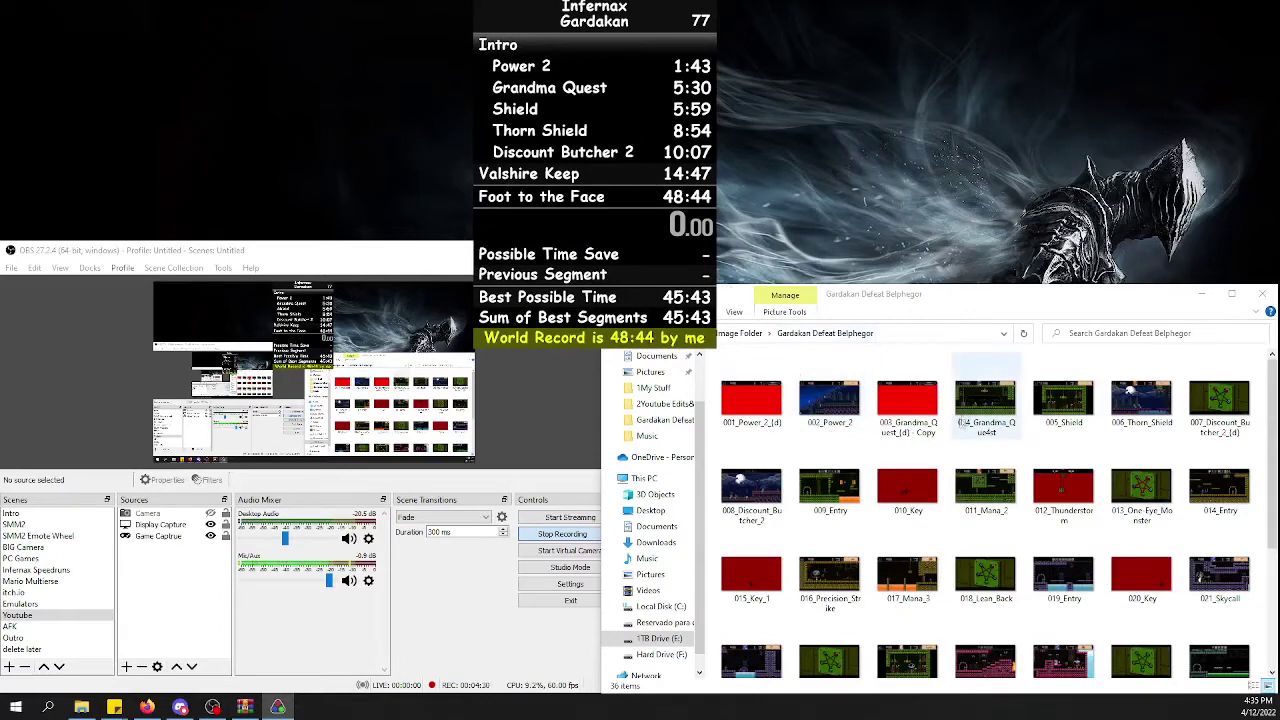
{"action": "left_click", "coordinate": [982, 405]}
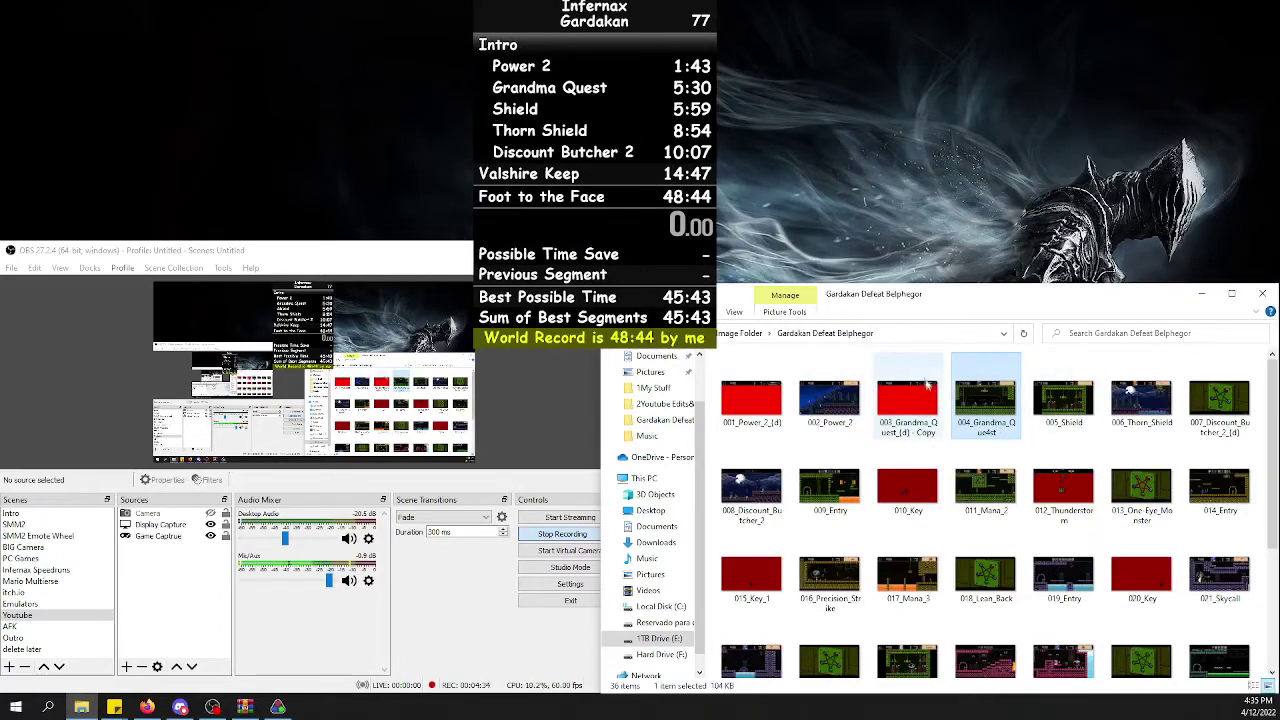
{"action": "left_click", "coordinate": [1070, 405]}
{"action": "left_click", "coordinate": [1142, 405]}
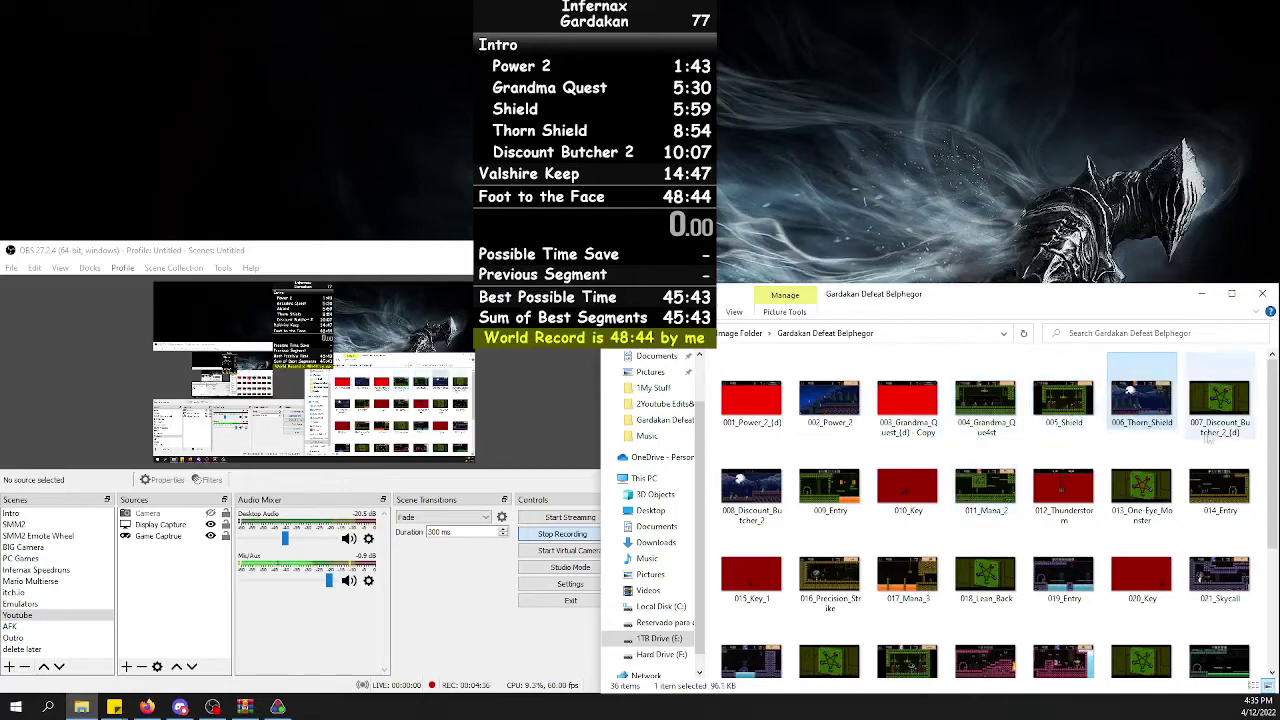
{"action": "left_click", "coordinate": [1212, 435]}
{"action": "left_click", "coordinate": [748, 495]}
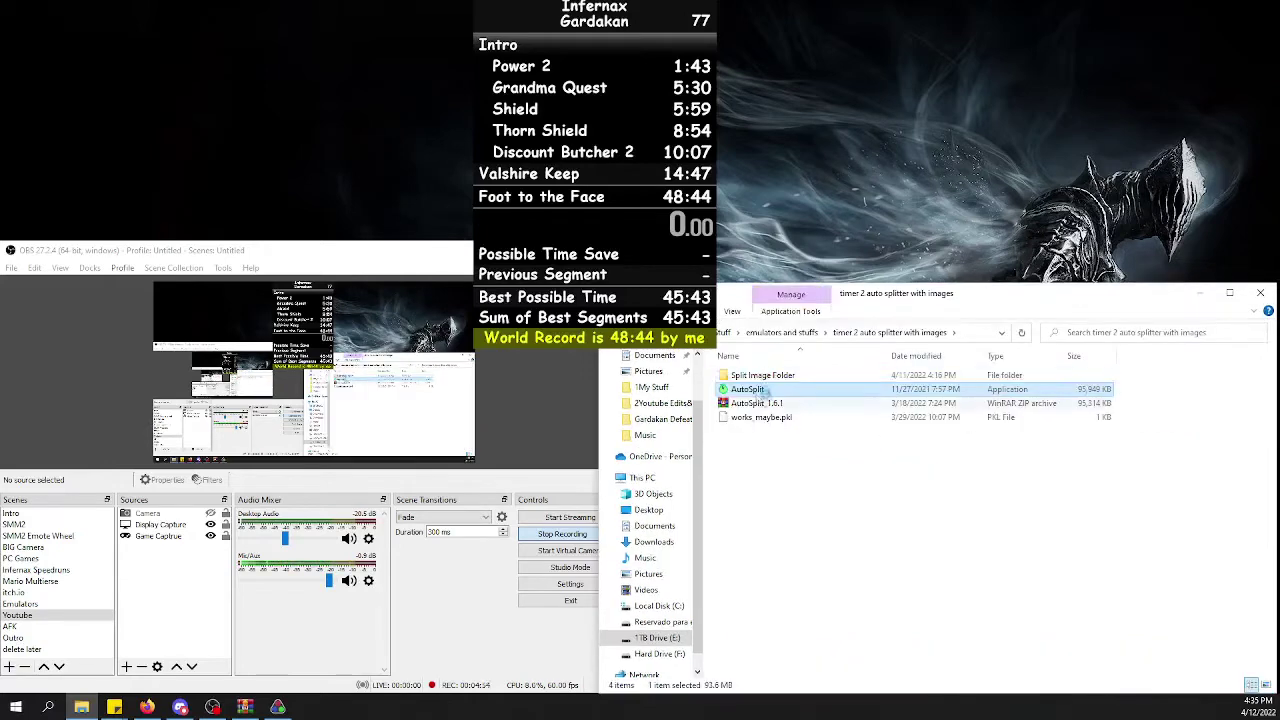
Reopen the Gardakan Defeat Belphegor image folder and arrange the AutoSplit and timer windows clear of the split images.
{"action": "double_click", "coordinate": [761, 376]}
{"action": "double_click", "coordinate": [854, 412]}
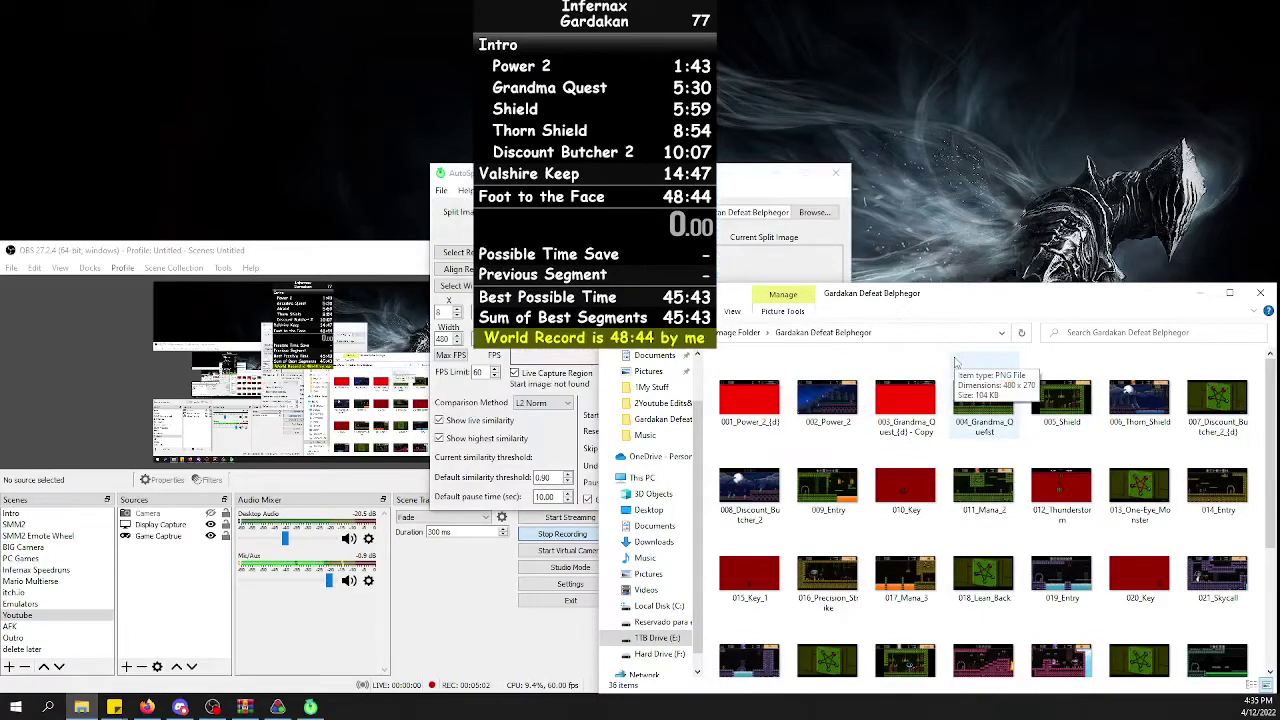
{"action": "left_click_drag", "start_coordinate": [731, 172], "coordinate": [1020, 18]}
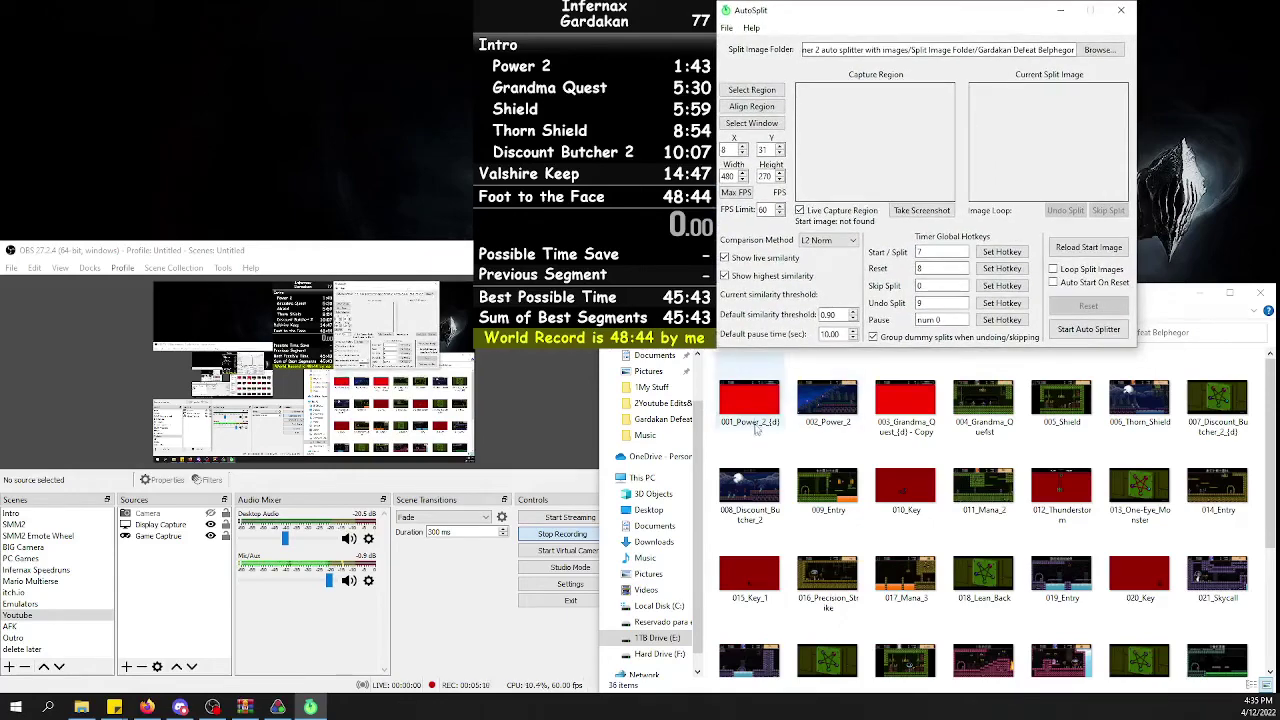
{"action": "left_click", "coordinate": [1163, 326]}
{"action": "left_click_drag", "start_coordinate": [600, 212], "coordinate": [481, 198]}
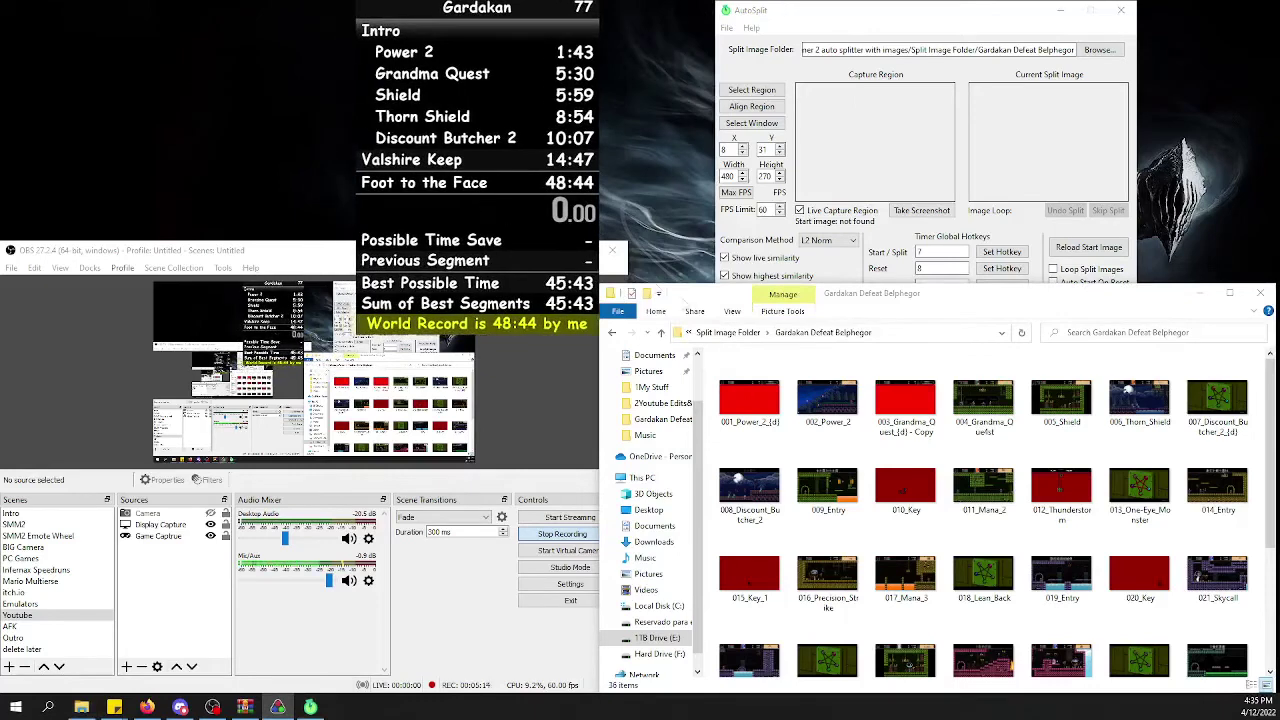
Check the numbered names of split images 001 to 004, and look through the remaining images to the folder's end.
{"action": "left_click", "coordinate": [746, 425]}
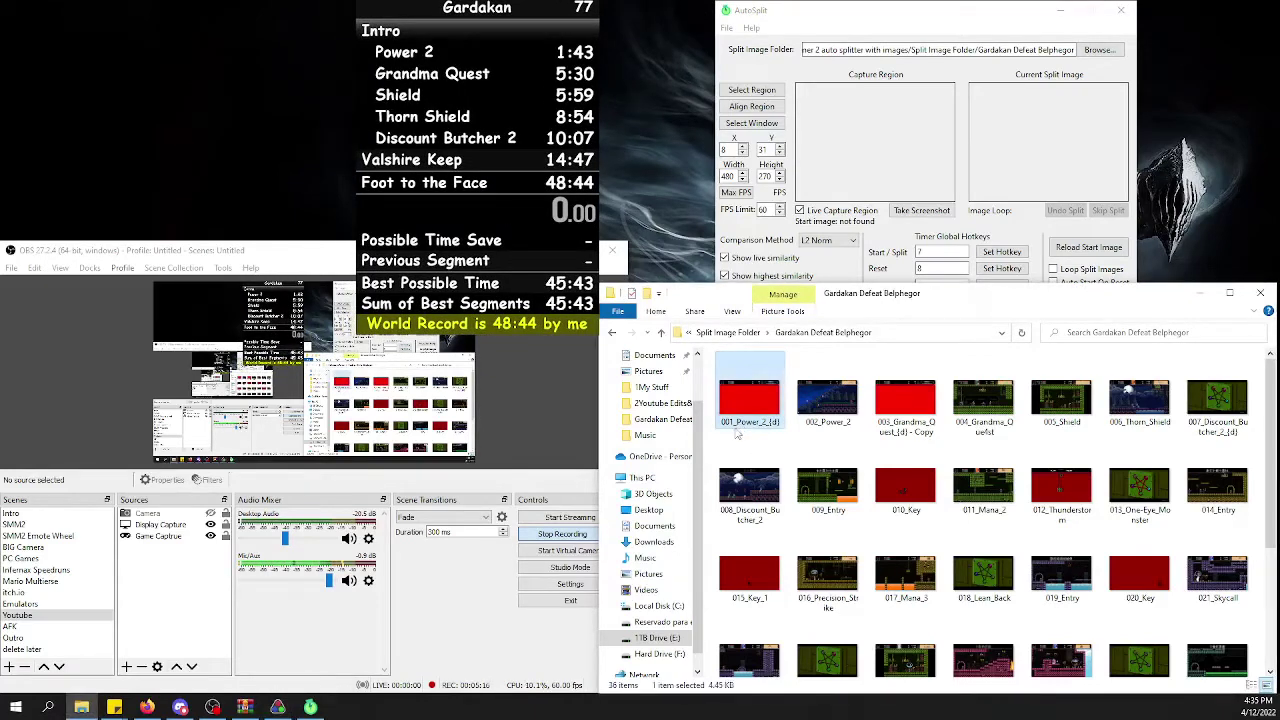
{"action": "left_click", "coordinate": [828, 428]}
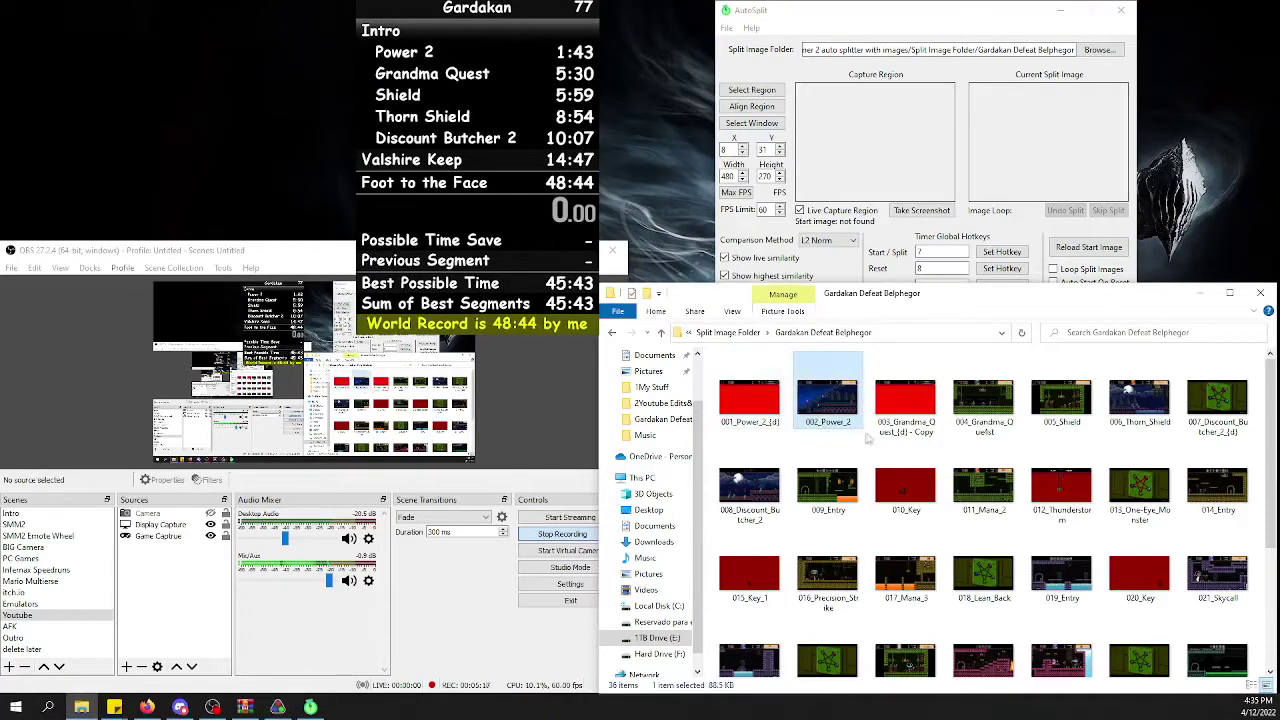
{"action": "left_click", "coordinate": [908, 430]}
{"action": "left_click", "coordinate": [978, 435]}
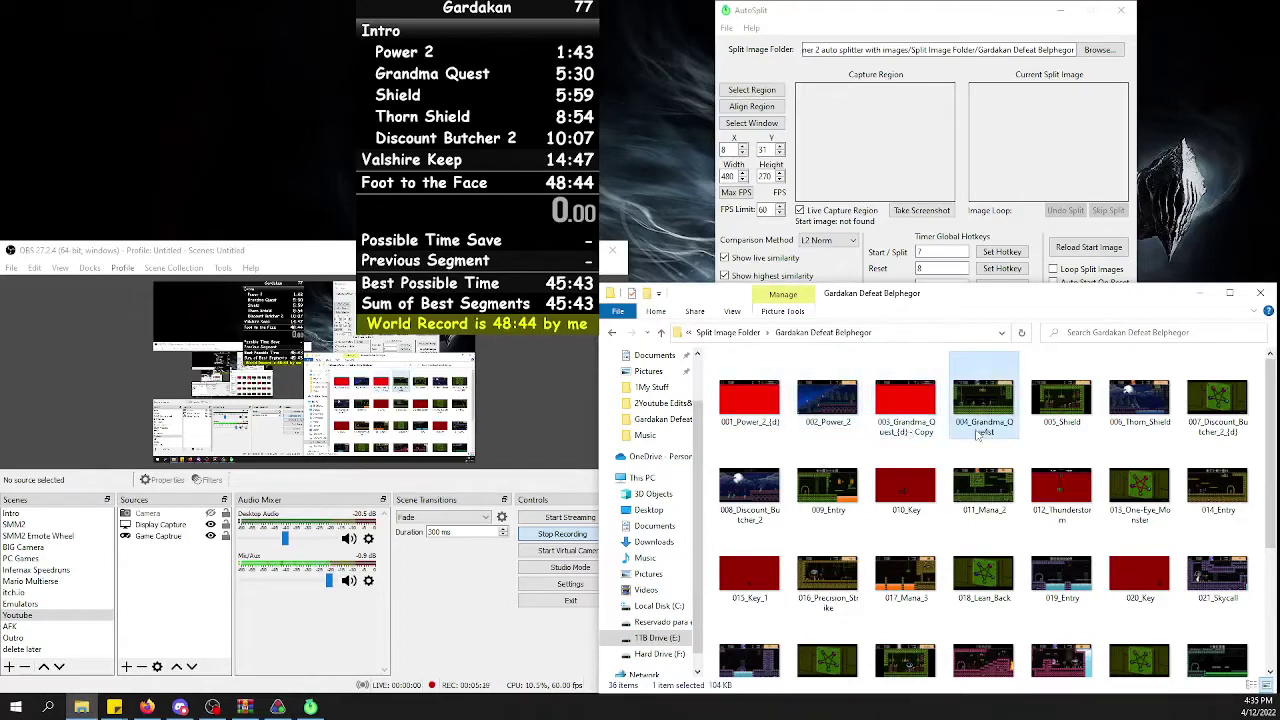
{"action": "scroll", "coordinate": [1105, 600], "scroll_direction": "down", "scroll_amount": 2}
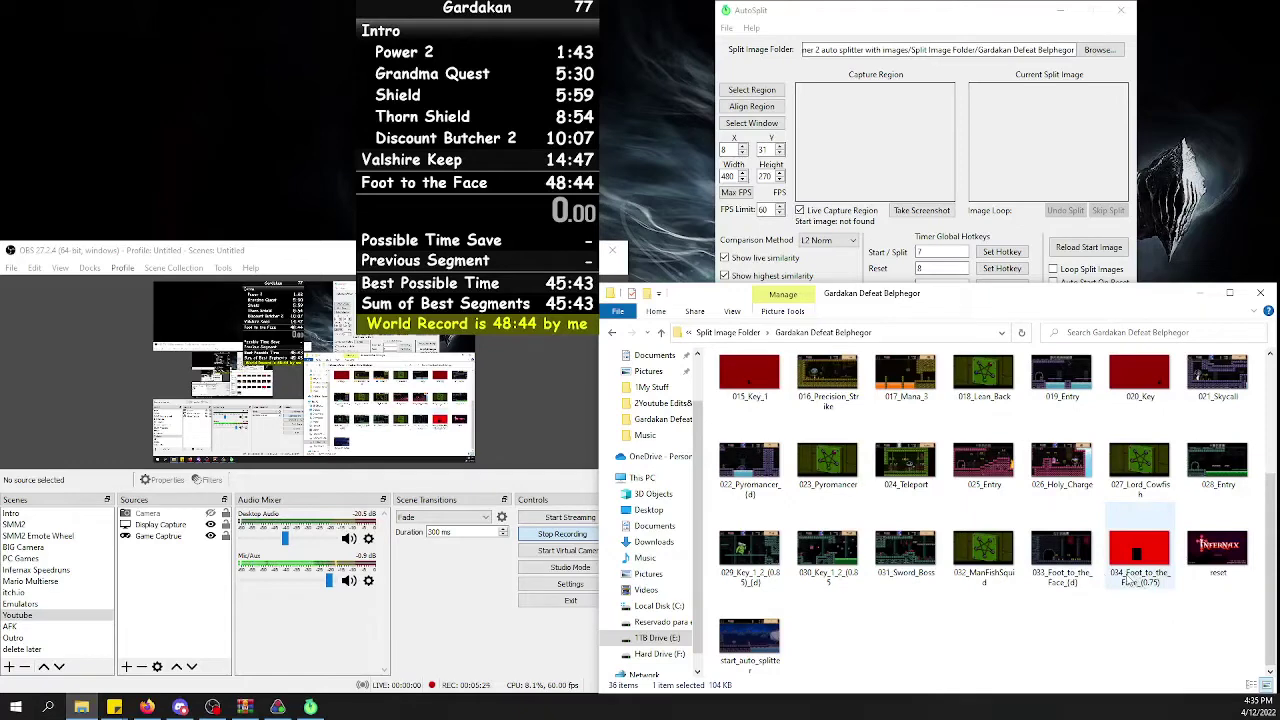
Review the AutoSplit settings, then check the names of split images 007_Discount_Butcher_2_{d} and 001_Power_2_{d} in the image folder.
{"action": "scroll", "coordinate": [1127, 583], "scroll_direction": "up", "scroll_amount": 2}
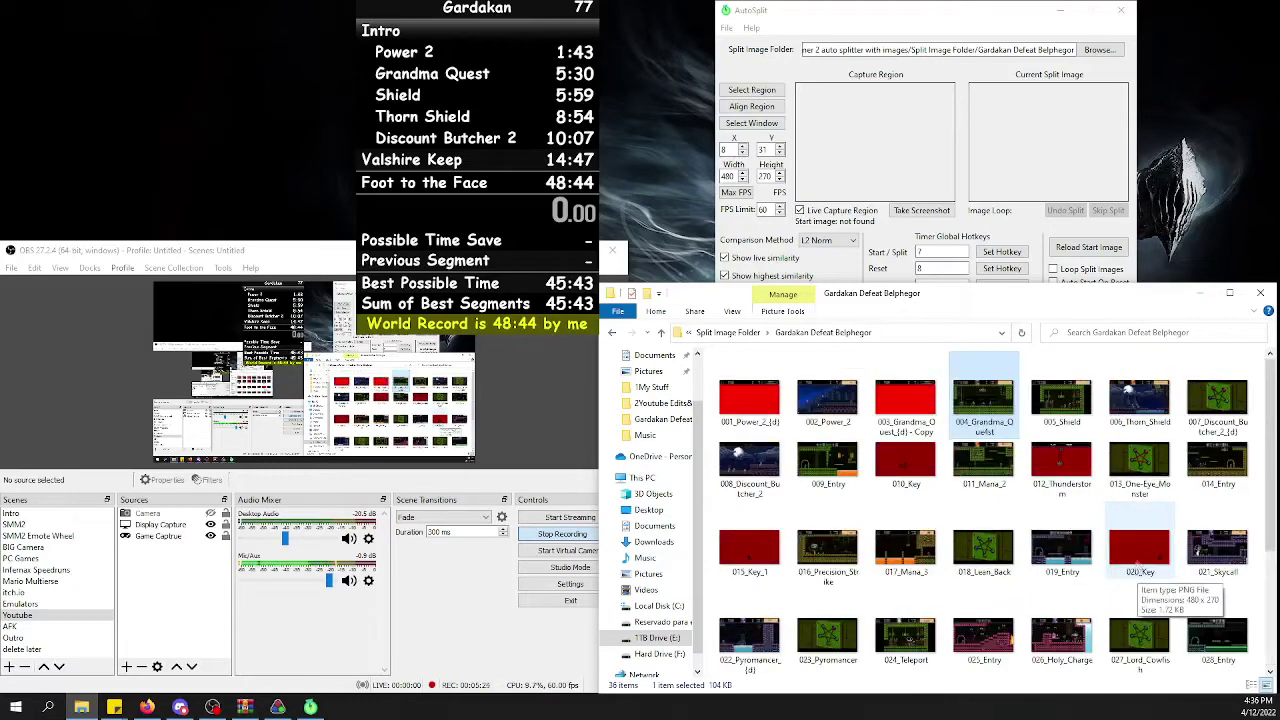
{"action": "left_click", "coordinate": [940, 30]}
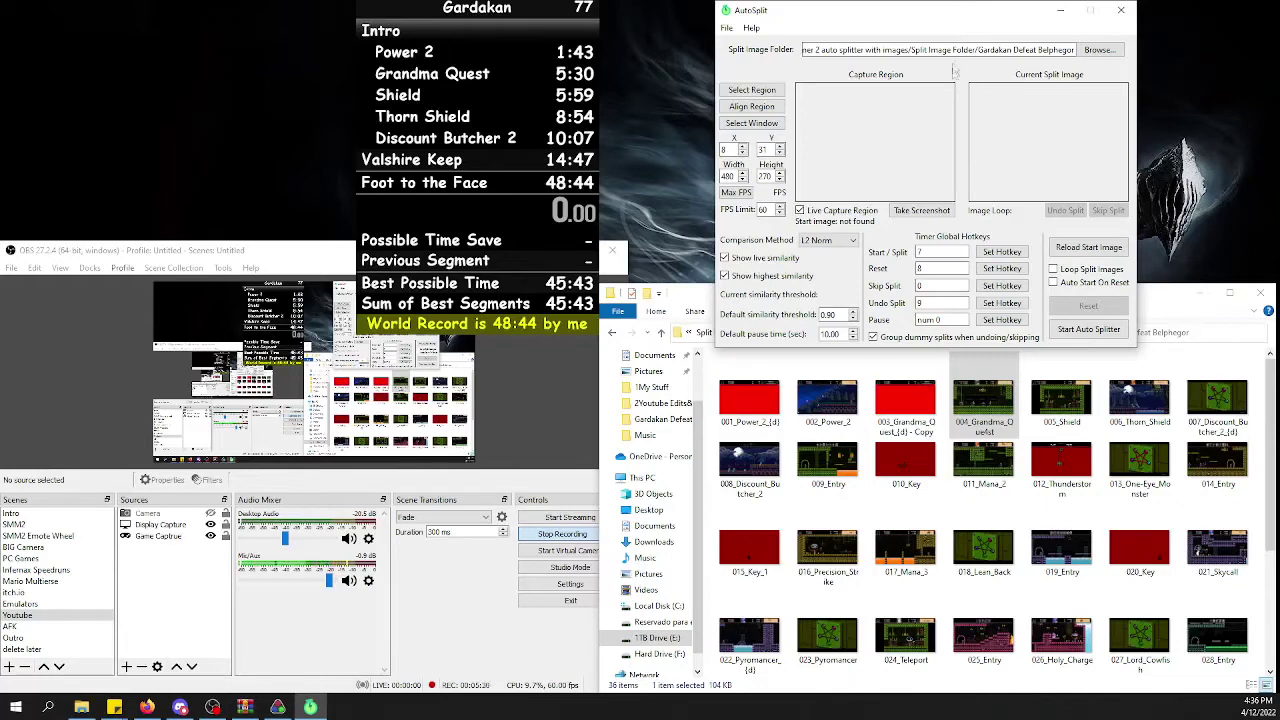
{"action": "left_click", "coordinate": [1166, 312]}
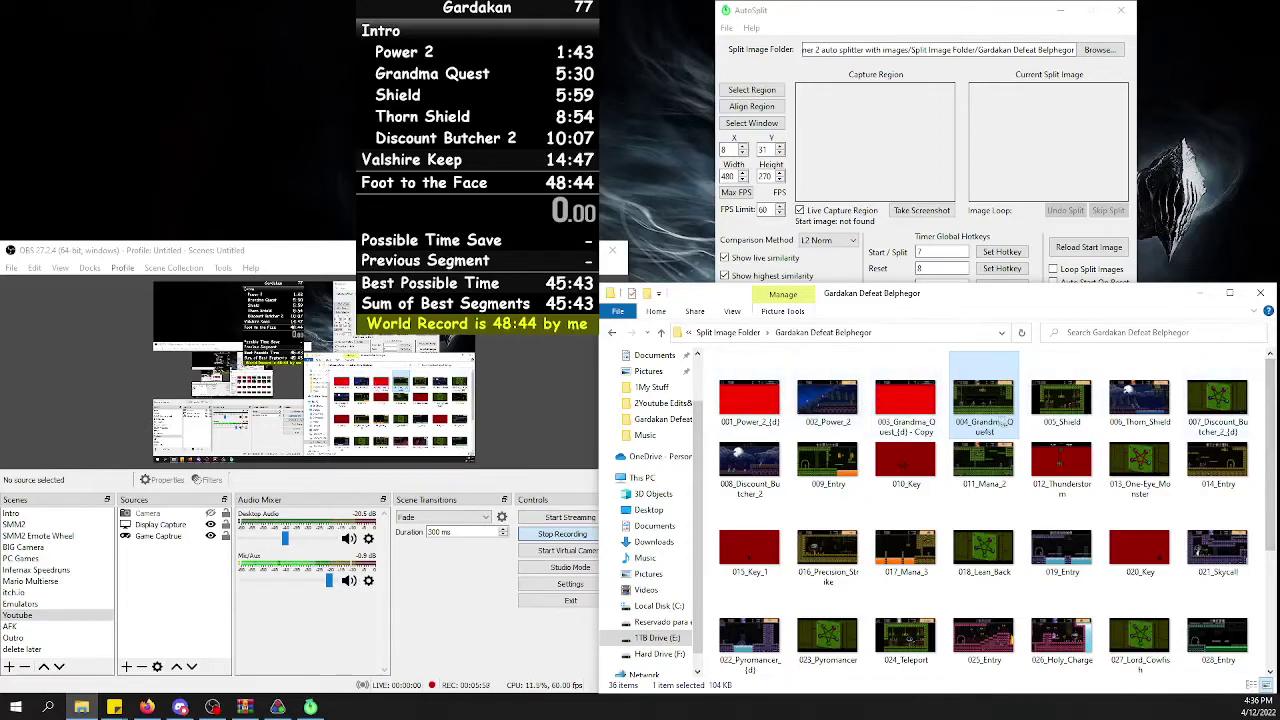
{"action": "left_click", "coordinate": [1232, 414]}
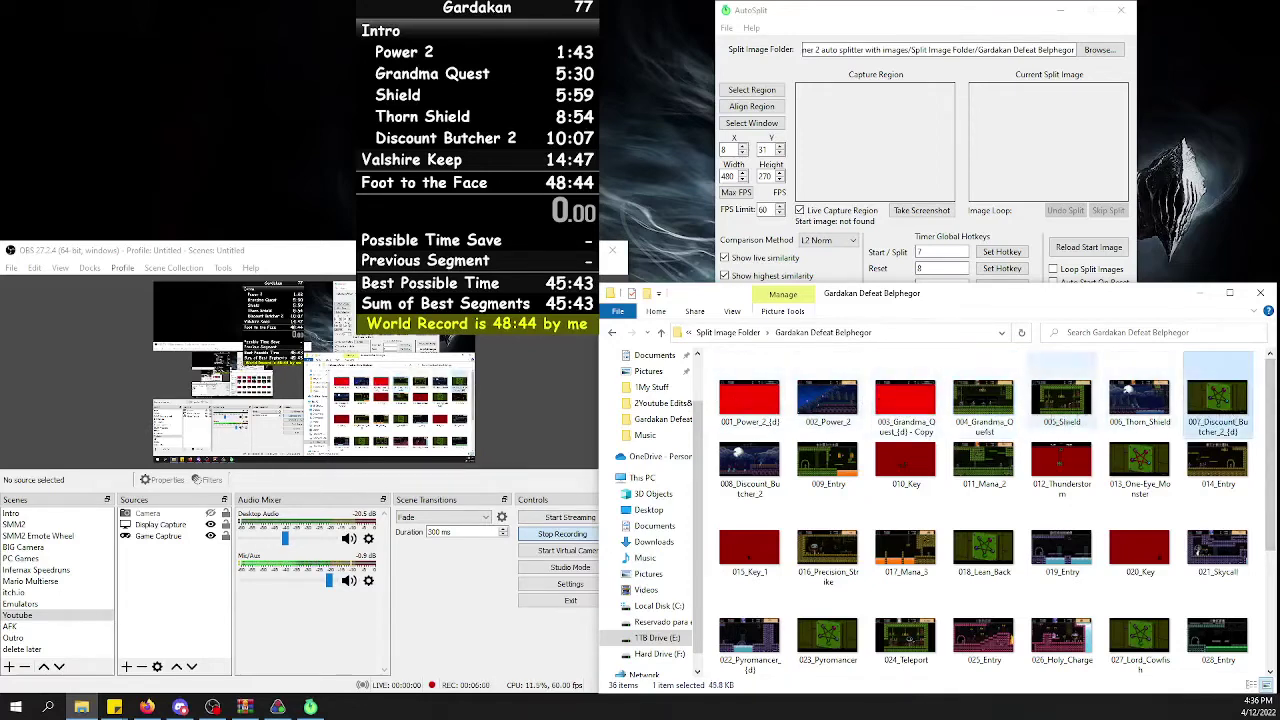
{"action": "left_click", "coordinate": [776, 424]}
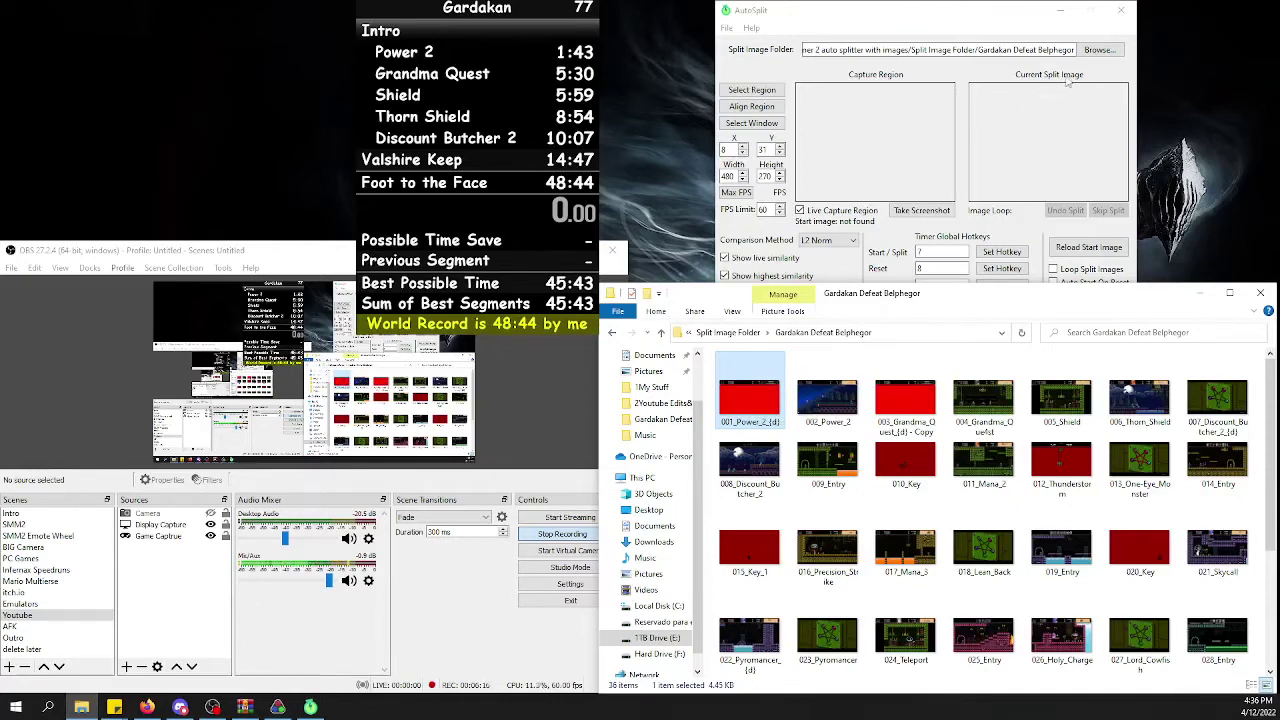
Open the dummy split image 001_Power_2_{d}.png and compare it with the real split image 002_Power_2.png.
{"action": "double_click", "coordinate": [755, 405]}
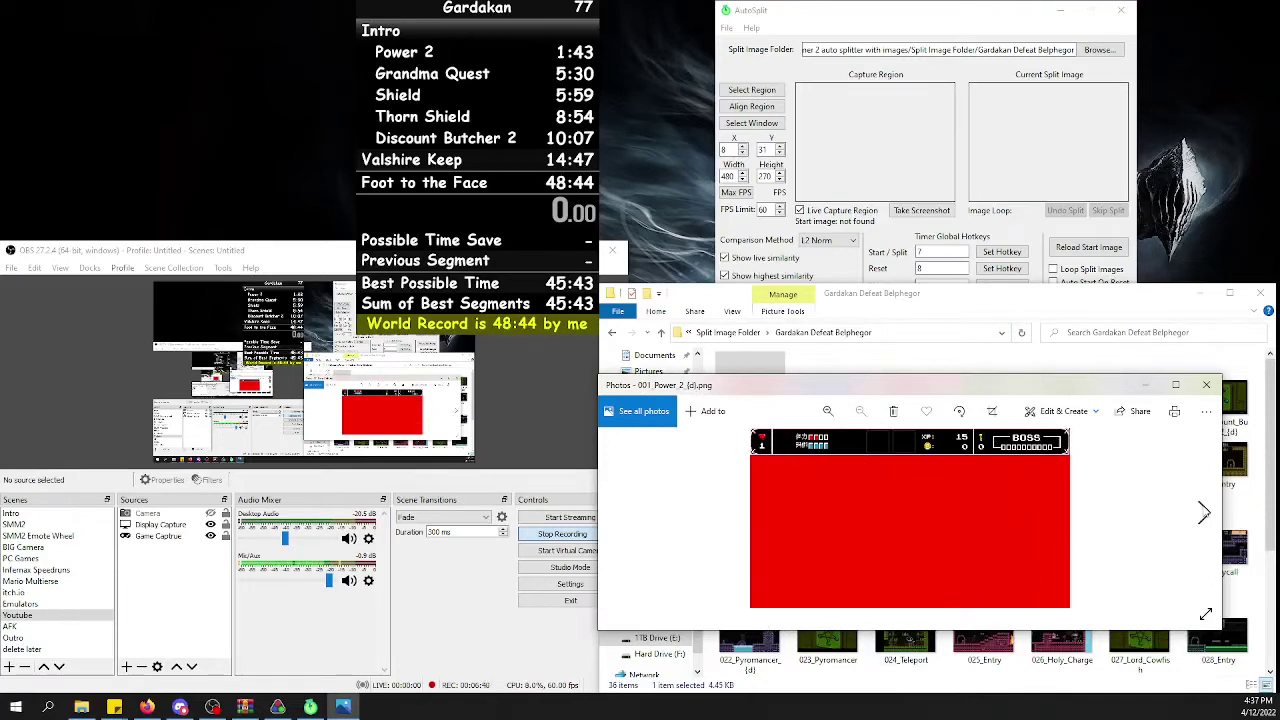
{"action": "left_click", "coordinate": [1204, 512]}
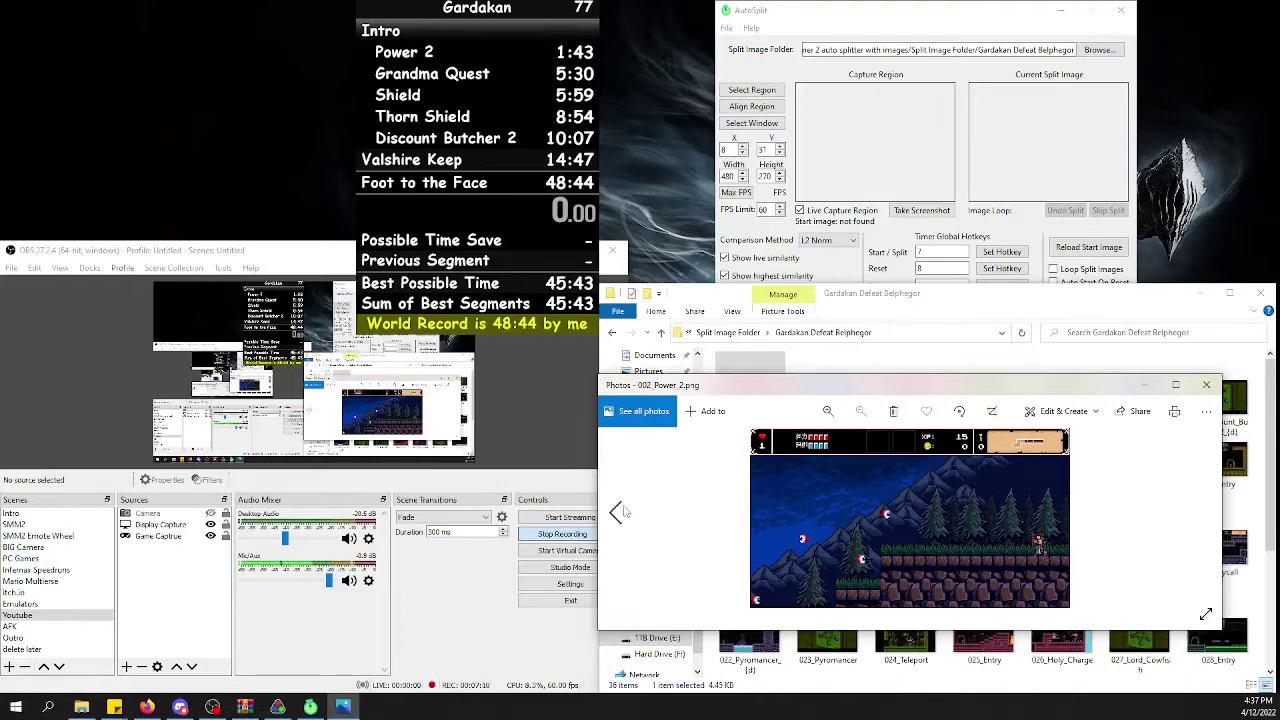
{"action": "left_click", "coordinate": [615, 512]}
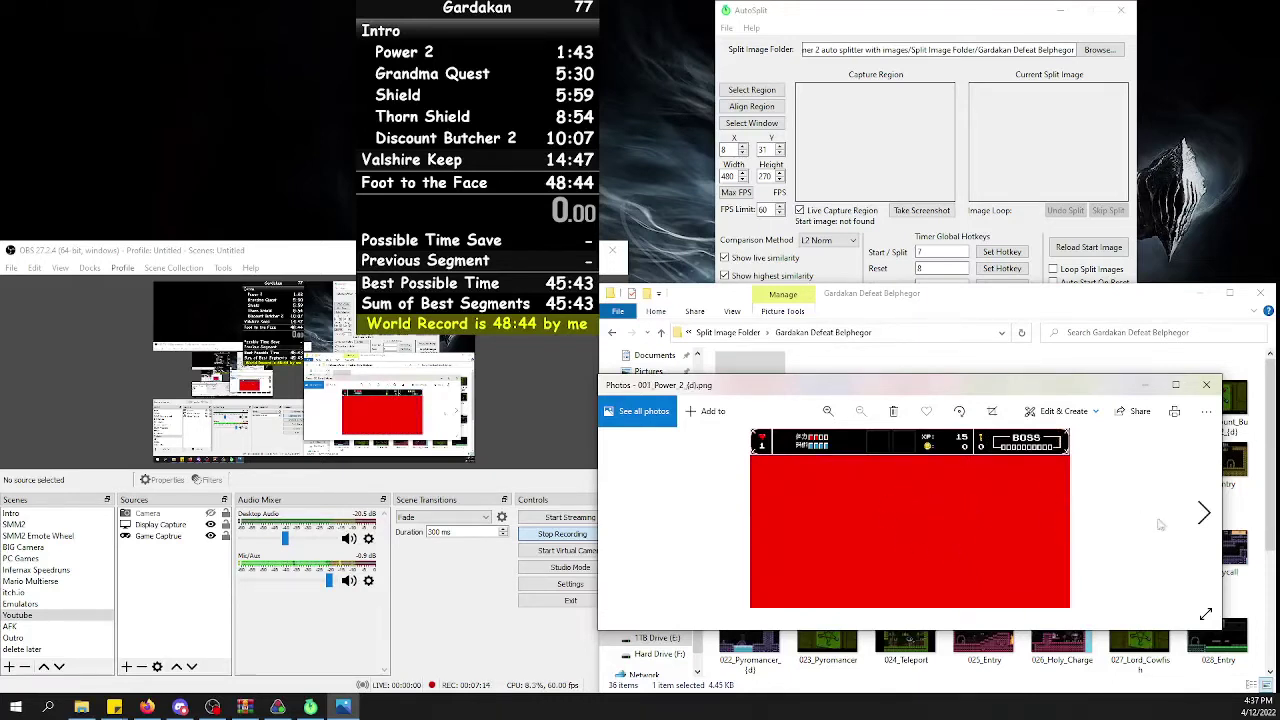
{"action": "left_click", "coordinate": [1200, 515]}
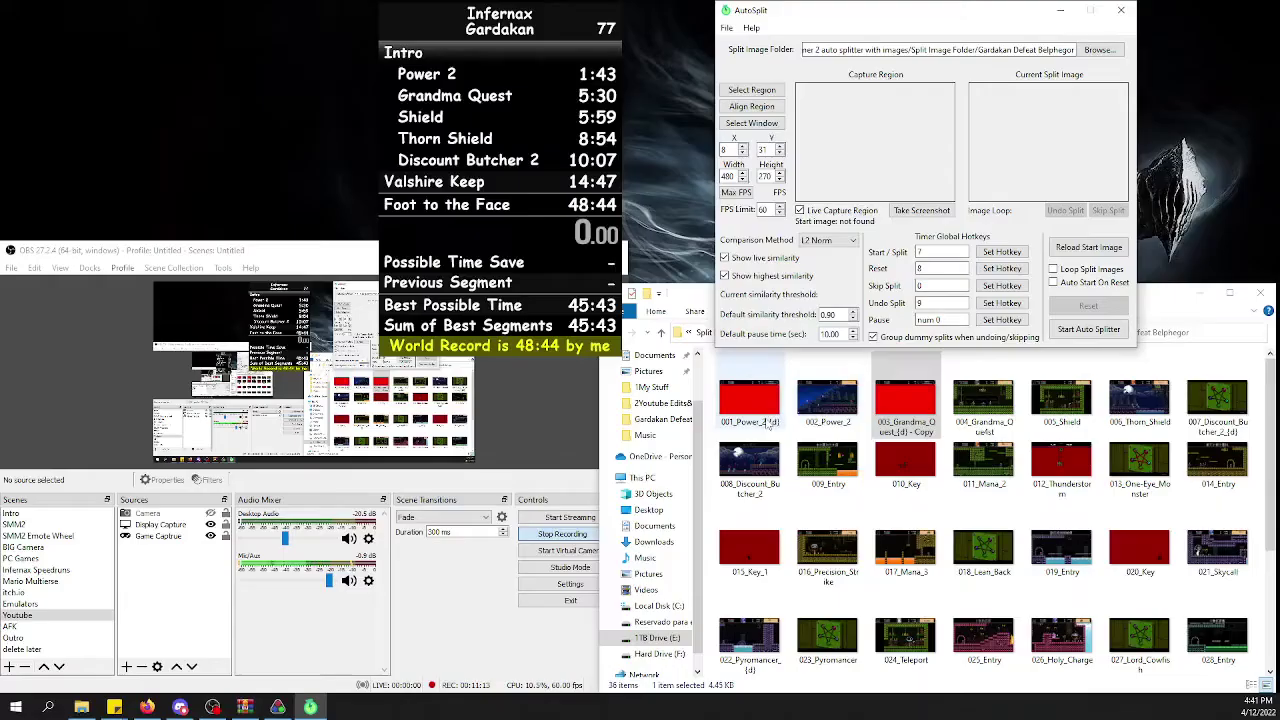
Go through split images 001 to 005 in order, checking which ones are dummy splits marked {d}.
{"action": "left_click", "coordinate": [768, 422]}
{"action": "left_click", "coordinate": [812, 416]}
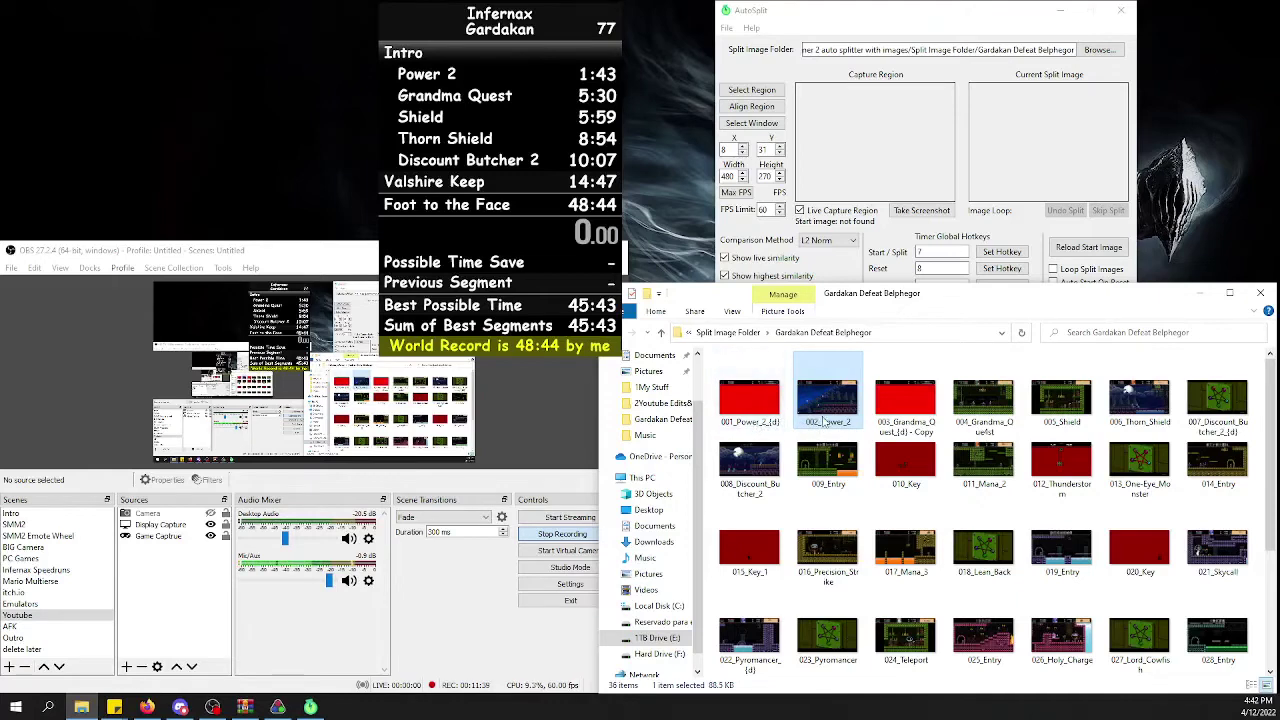
{"action": "left_click", "coordinate": [911, 421]}
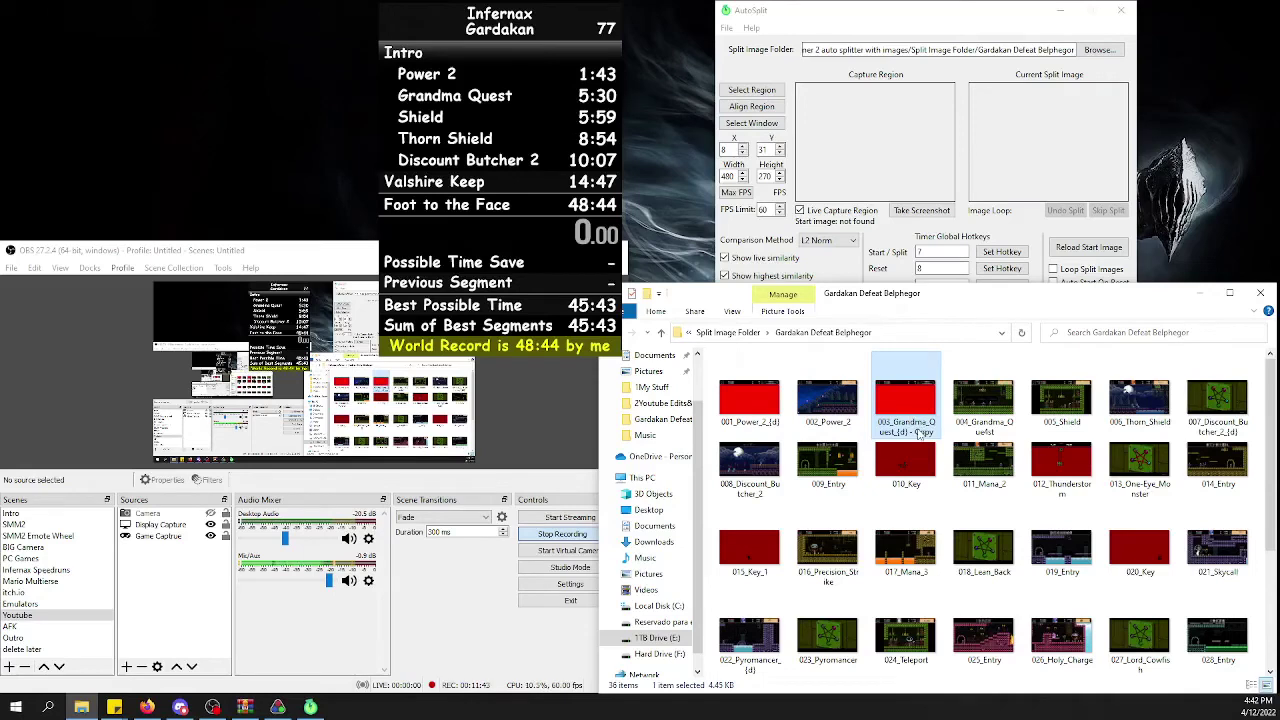
{"action": "left_click", "coordinate": [967, 424]}
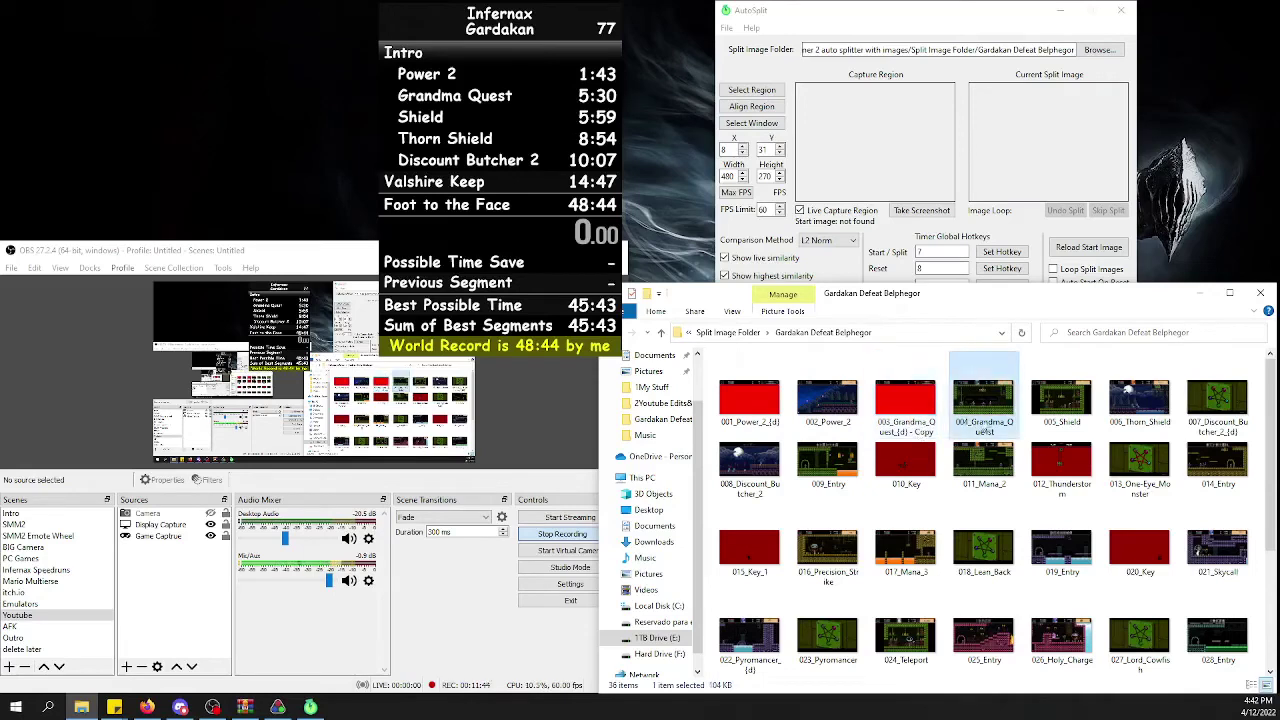
{"action": "left_click", "coordinate": [1057, 407]}
Examine AutoSplit's option for grouping dummy splits when undoing or skipping, using split images 001 to 003 as the example.
{"action": "left_click", "coordinate": [911, 31]}
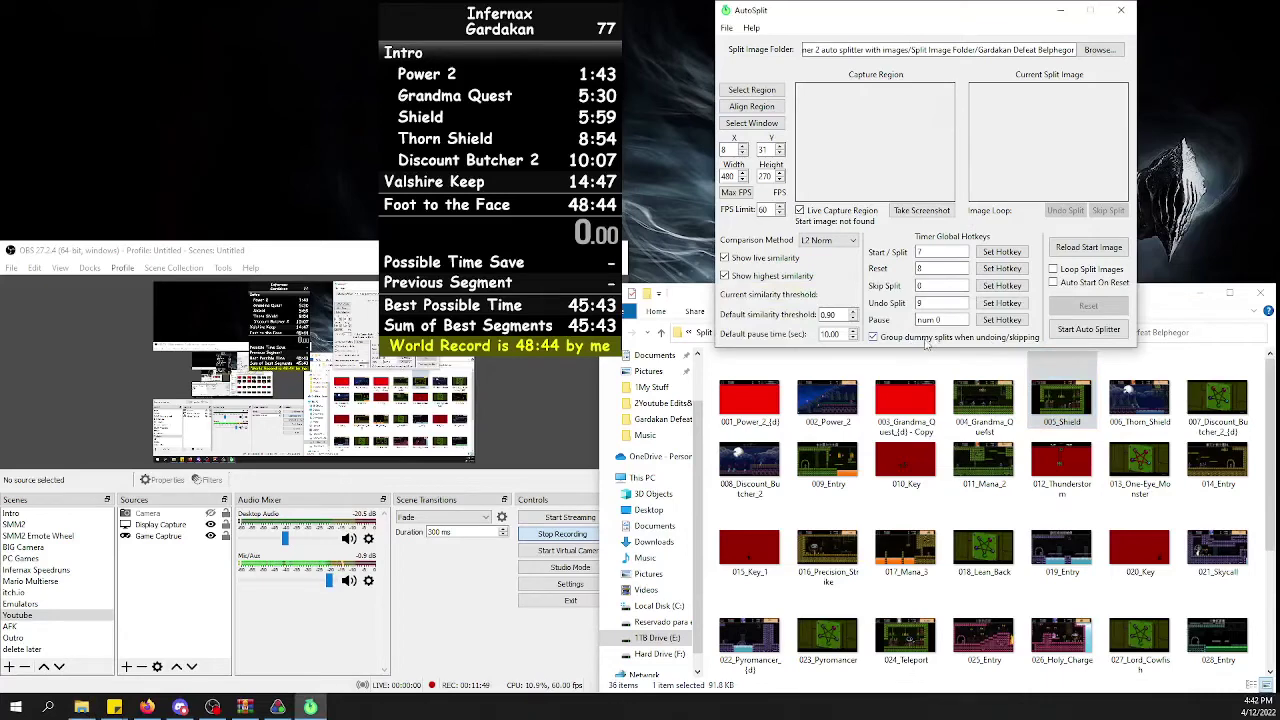
{"action": "left_click", "coordinate": [757, 413]}
{"action": "left_click", "coordinate": [833, 401]}
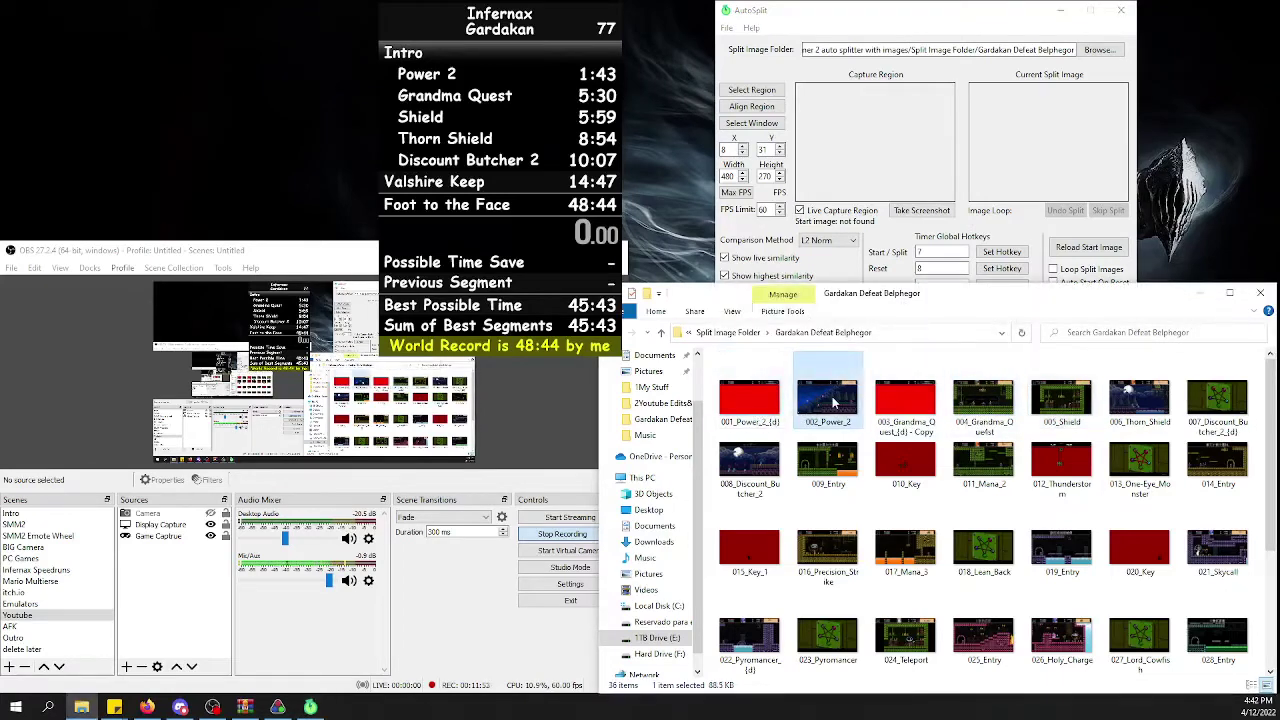
{"action": "left_click", "coordinate": [908, 400]}
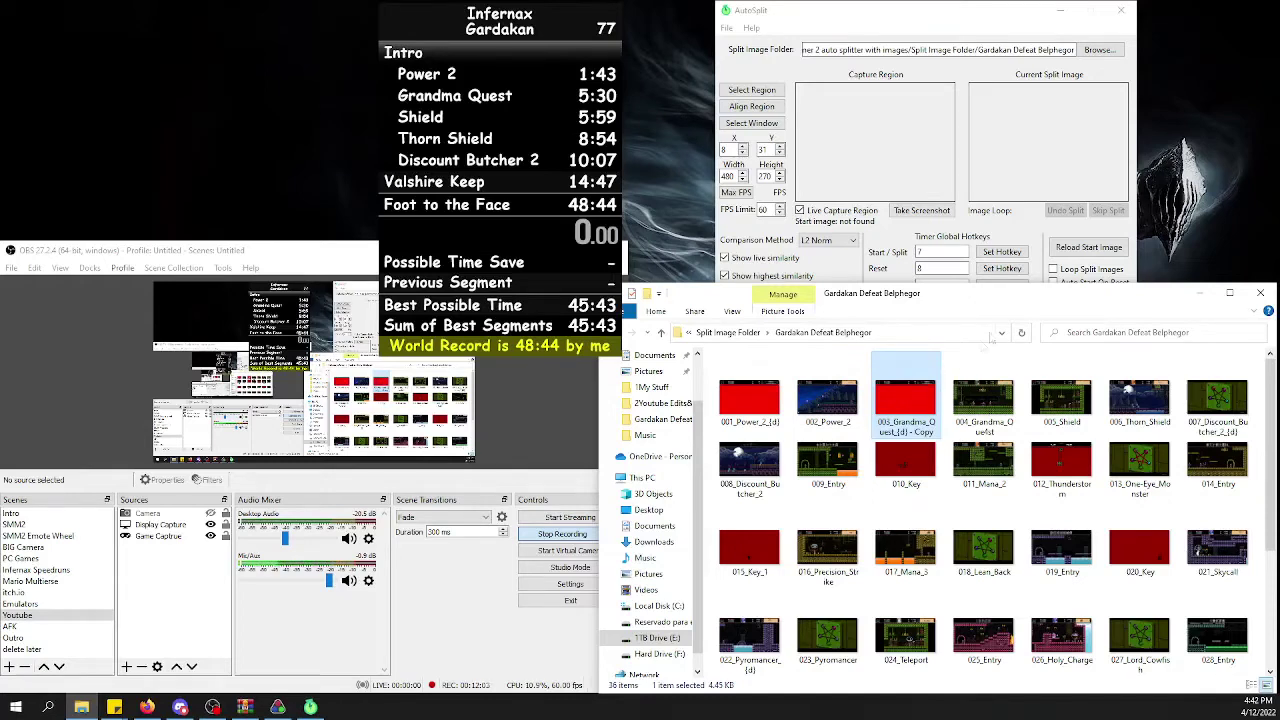
{"action": "left_click", "coordinate": [944, 50]}
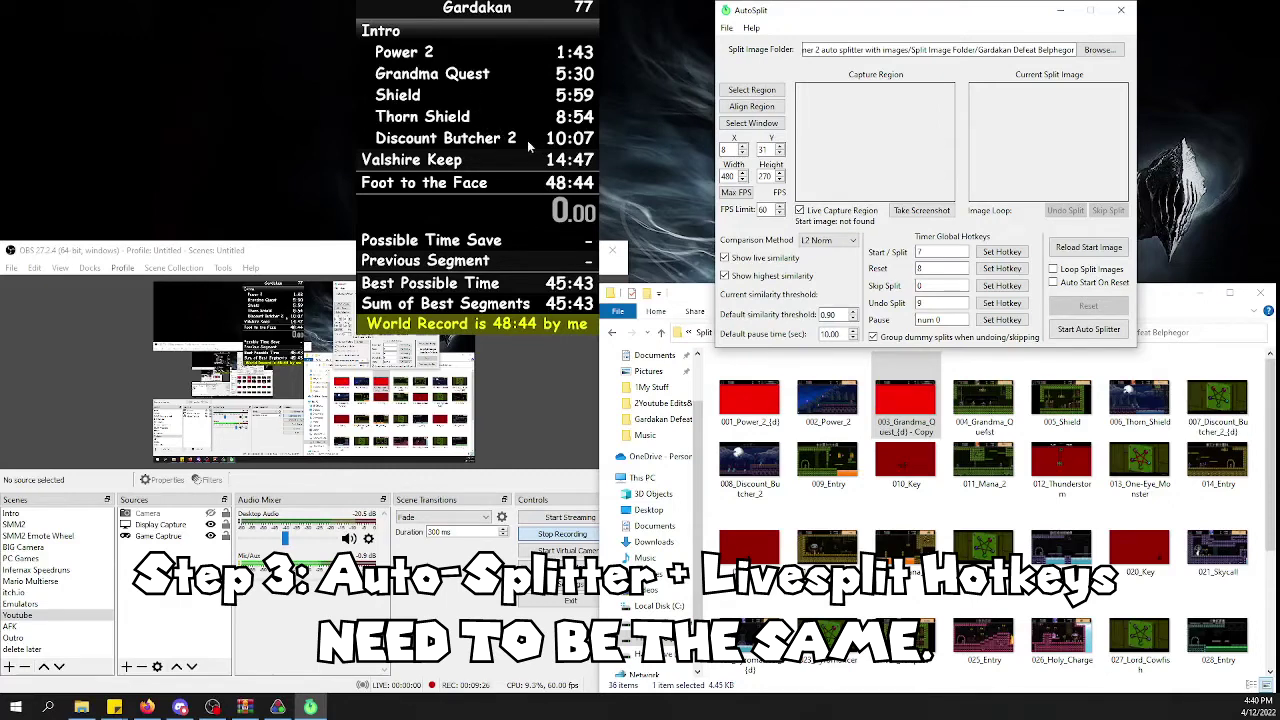
Open the LiveSplit settings beside AutoSplit, compare the hotkeys of both programs, and close the settings.
{"action": "right_click", "coordinate": [516, 148]}
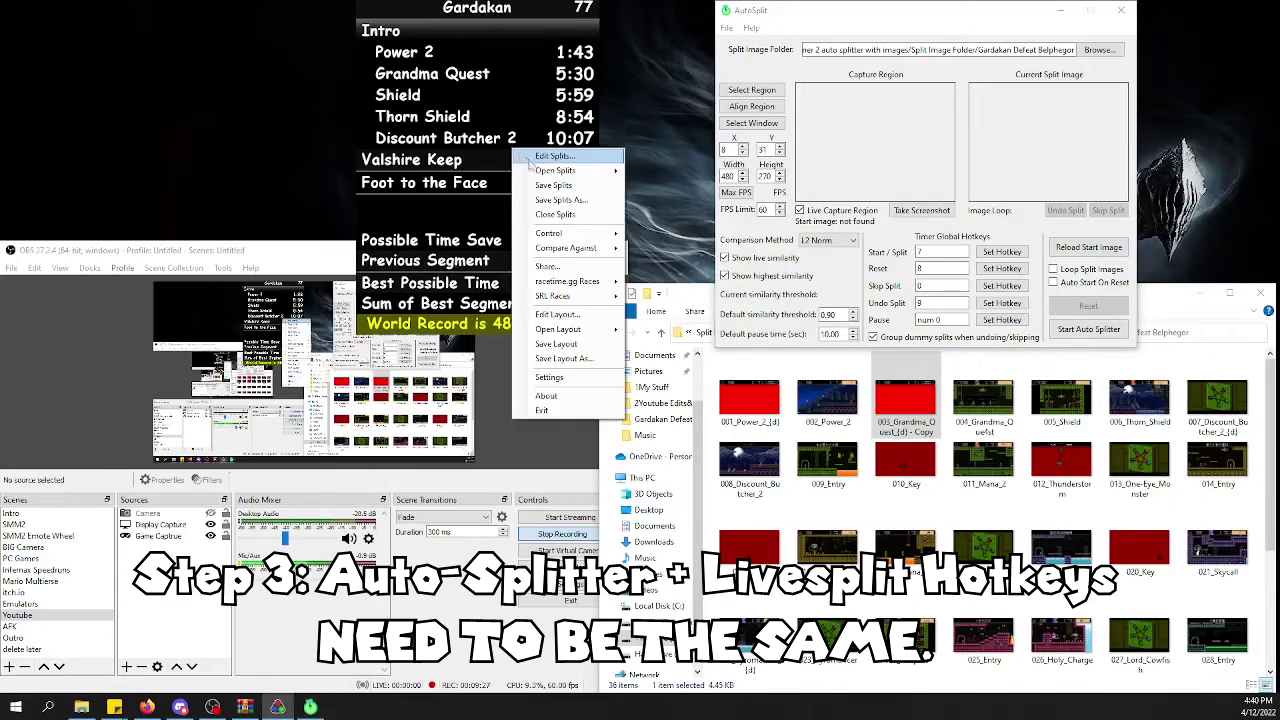
{"action": "left_click", "coordinate": [559, 375]}
{"action": "left_click_drag", "start_coordinate": [567, 101], "coordinate": [519, 41]}
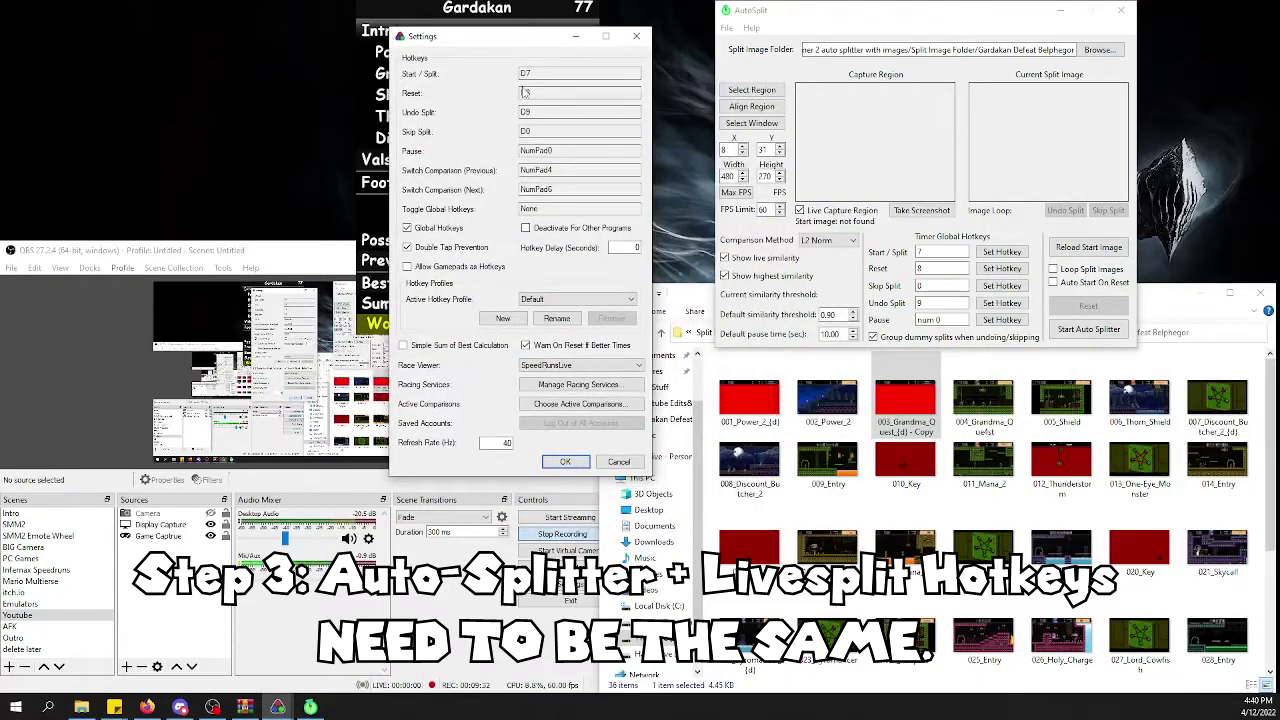
{"action": "left_click", "coordinate": [531, 73]}
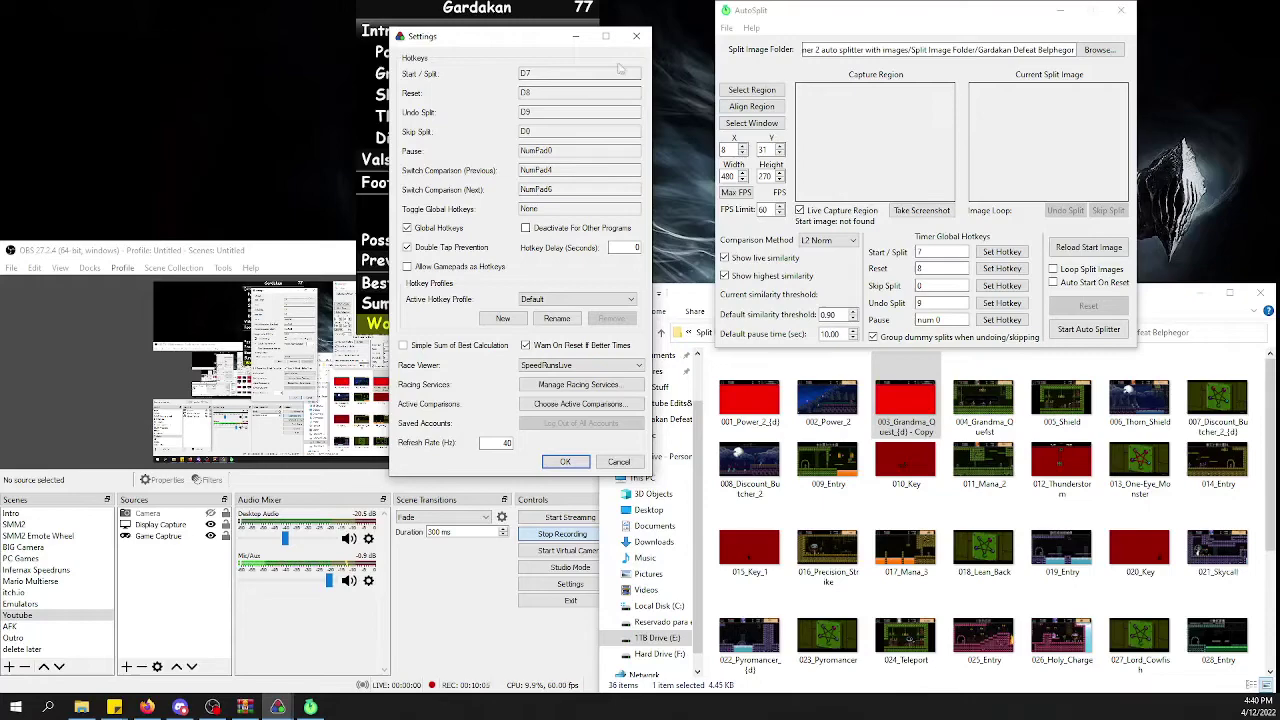
{"action": "left_click", "coordinate": [636, 36]}
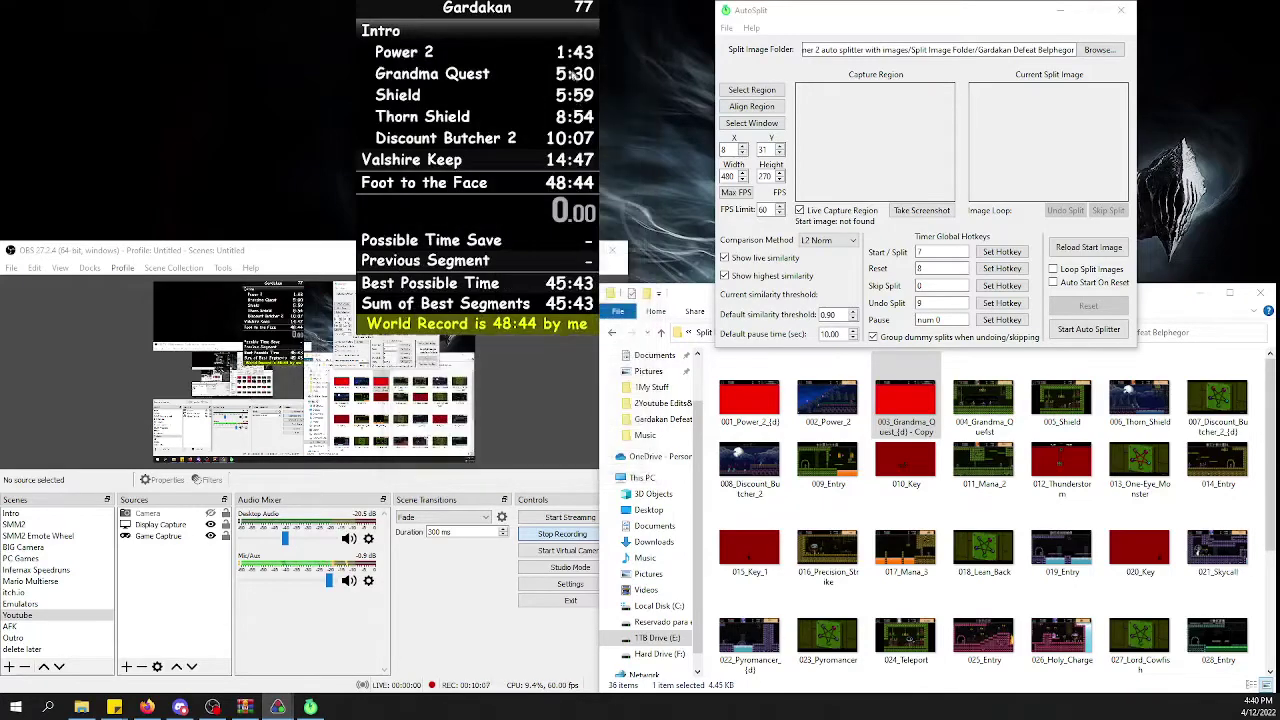
Position the timer window directly beside the AutoSplit window, leaving the desktop area above OBS free.
{"action": "left_click_drag", "start_coordinate": [520, 94], "coordinate": [542, 117]}
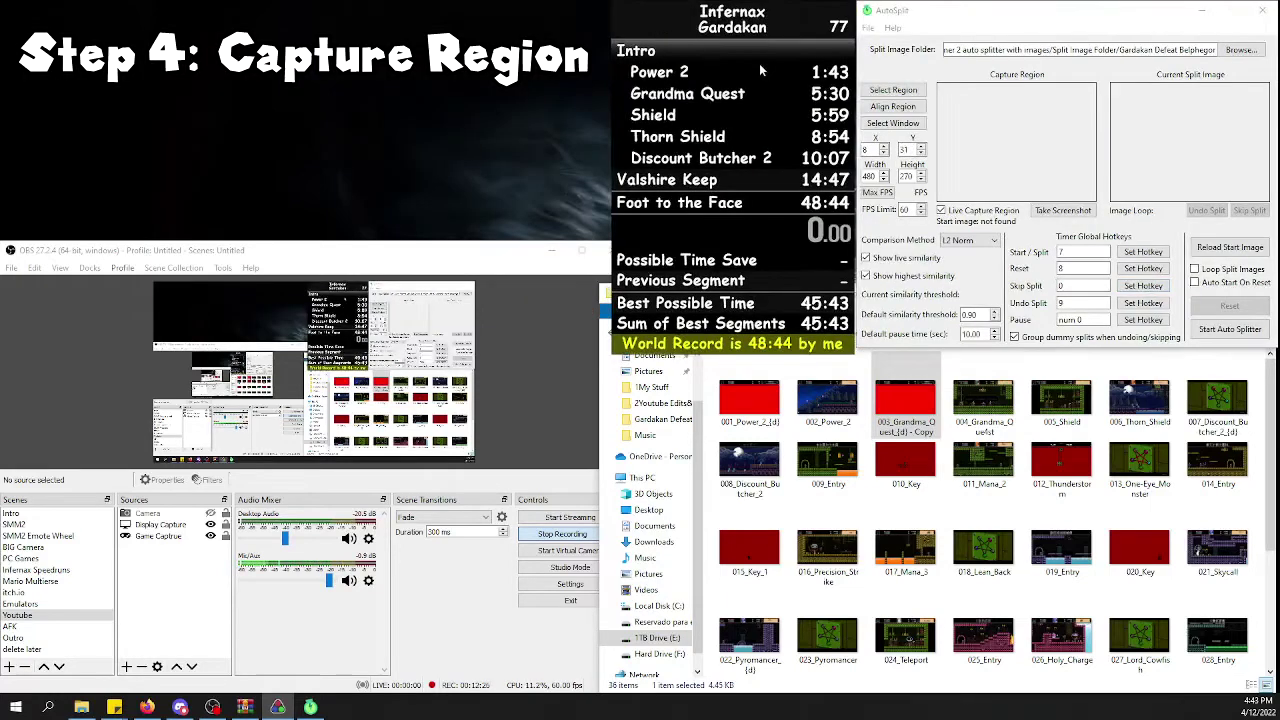
{"action": "left_click_drag", "start_coordinate": [780, 93], "coordinate": [784, 93]}
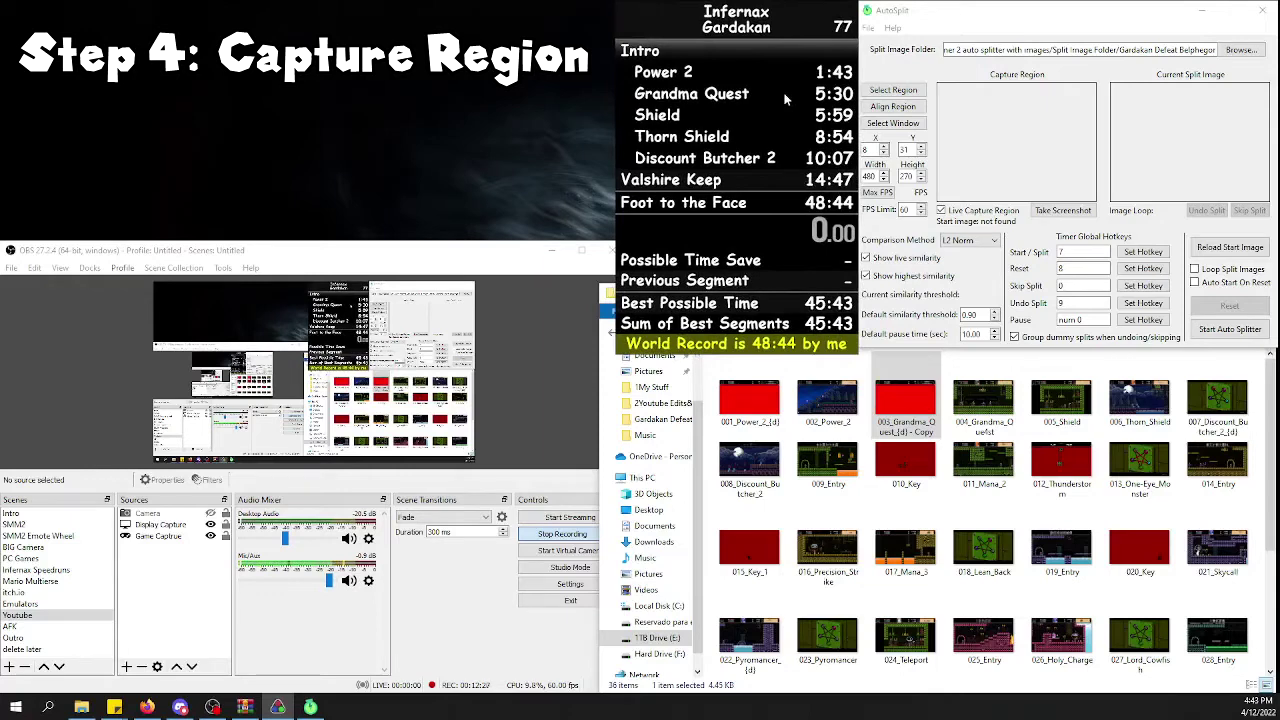
{"action": "left_click", "coordinate": [971, 130]}
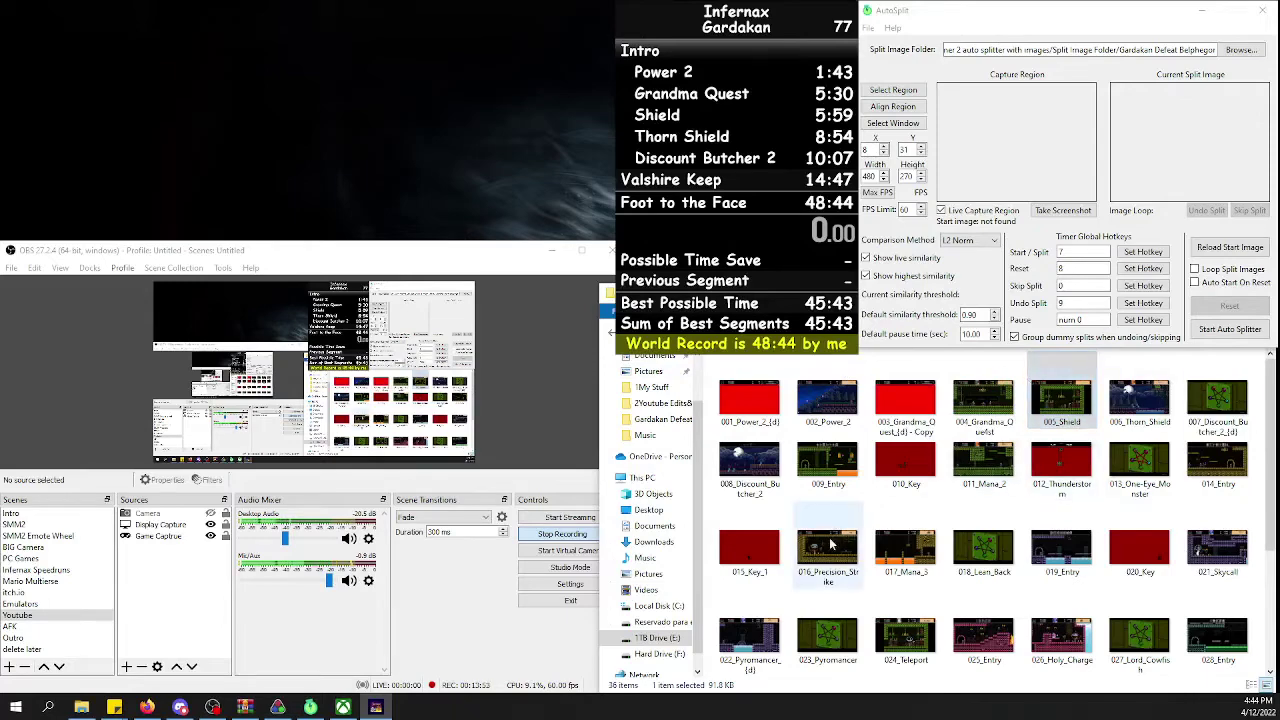
Open the properties of the Display Capture source in OBS, check which display it captures, and accept them.
{"action": "left_click", "coordinate": [163, 527]}
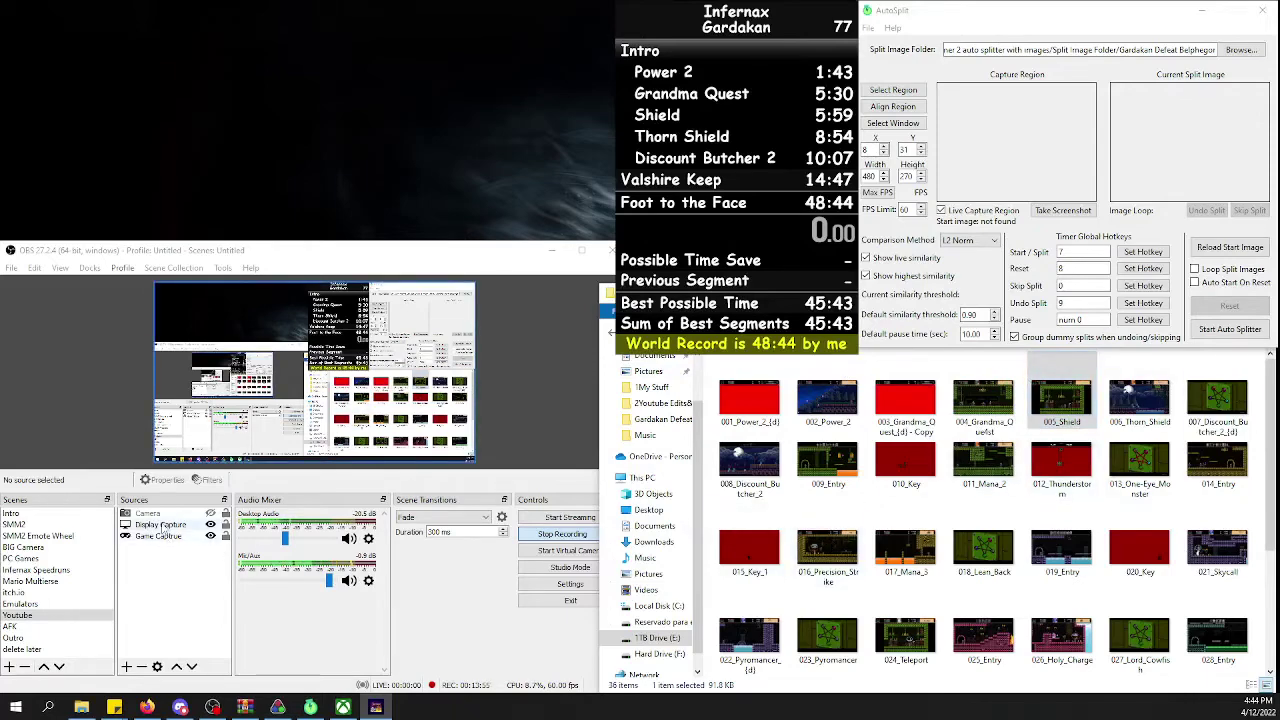
{"action": "right_click", "coordinate": [163, 530]}
{"action": "left_click", "coordinate": [227, 518]}
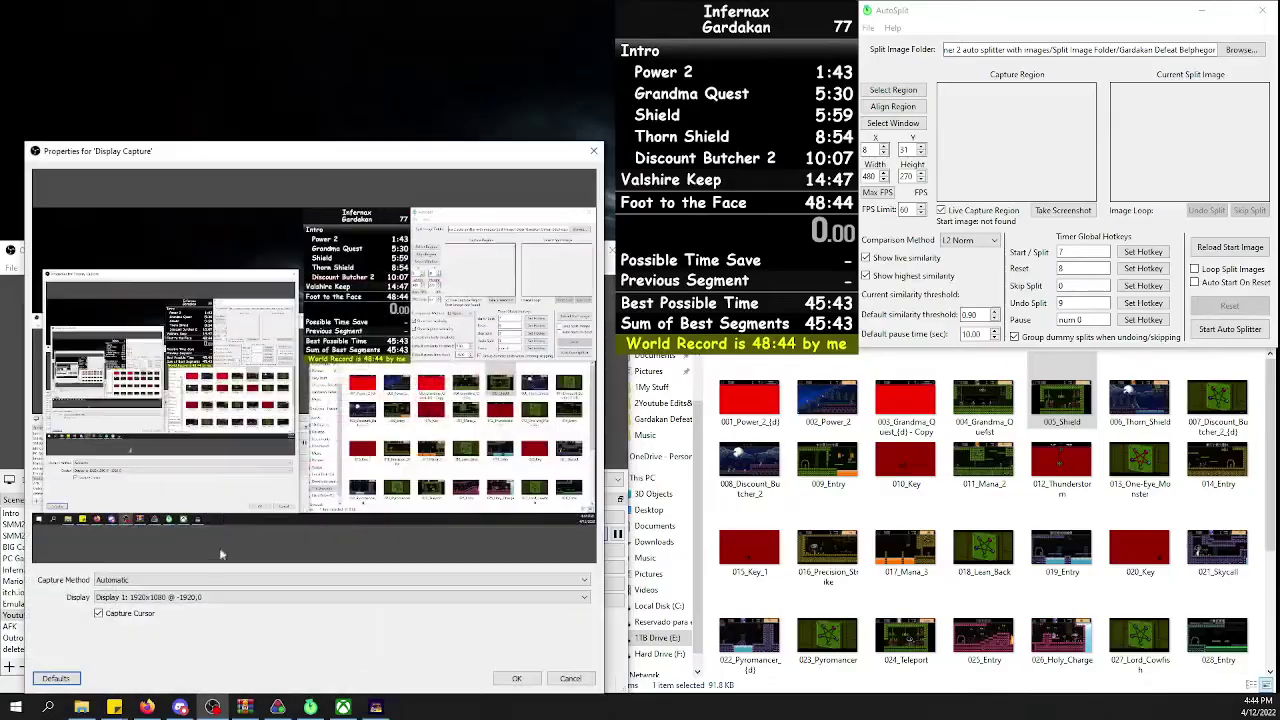
{"action": "left_click", "coordinate": [340, 597]}
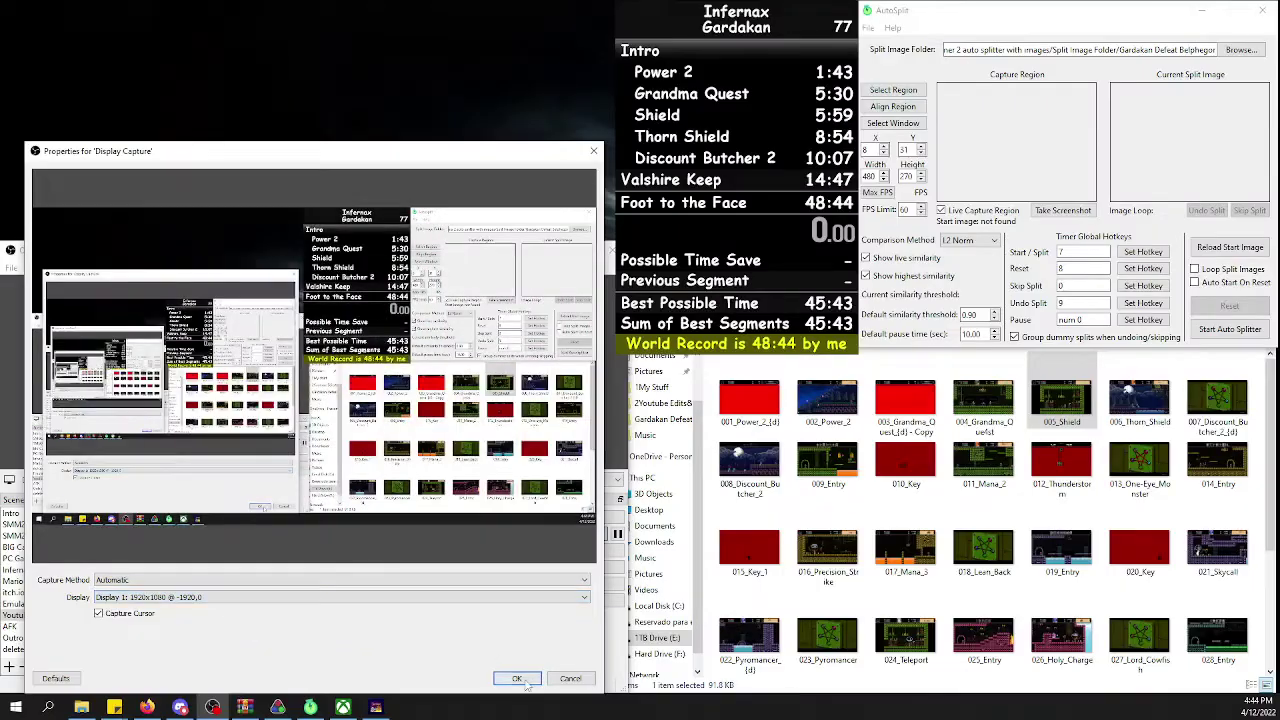
{"action": "left_click", "coordinate": [505, 677]}
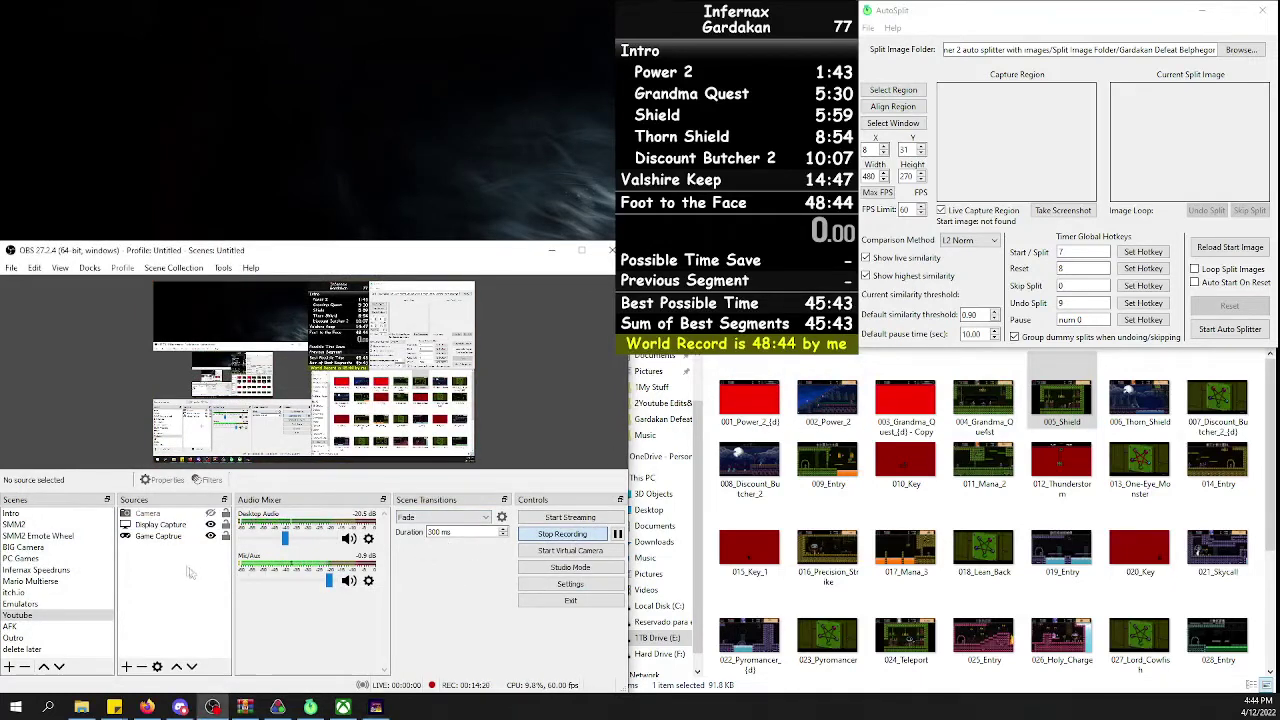
Open a windowed projector of the game capture source in OBS, place it above the OBS window, and switch to the game.
{"action": "left_click", "coordinate": [147, 539]}
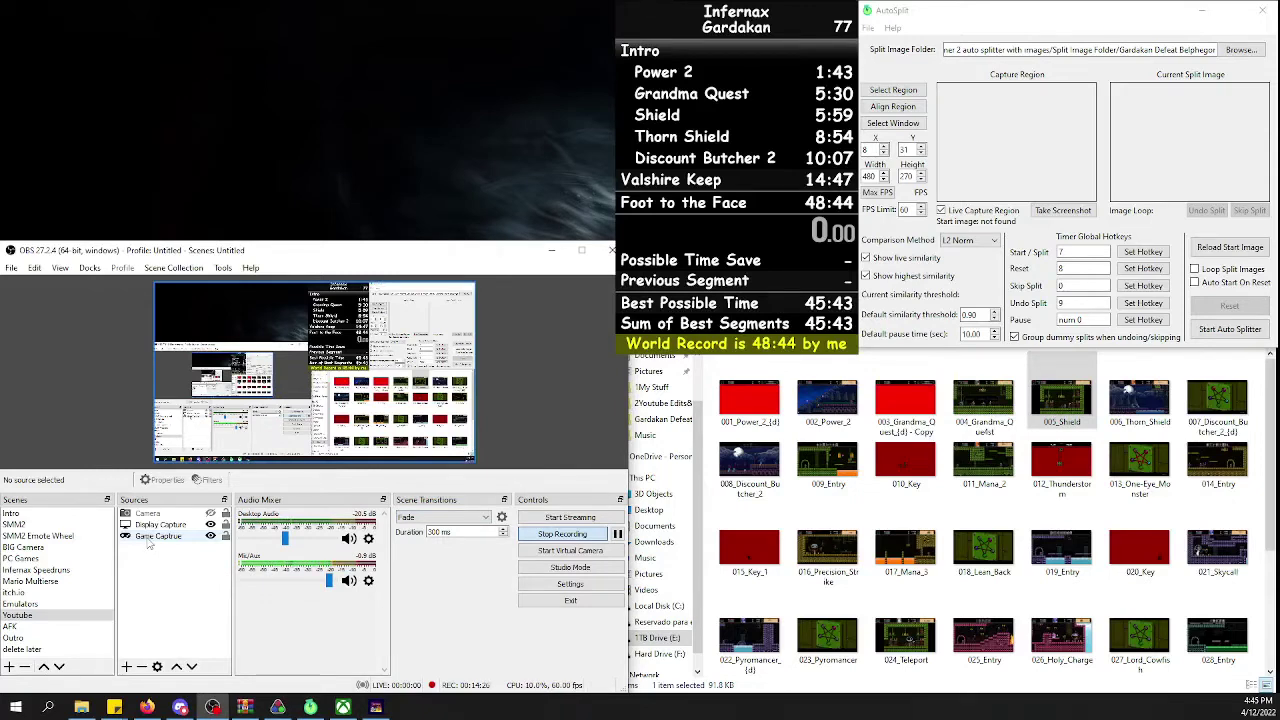
{"action": "left_click", "coordinate": [152, 537]}
{"action": "right_click", "coordinate": [152, 537]}
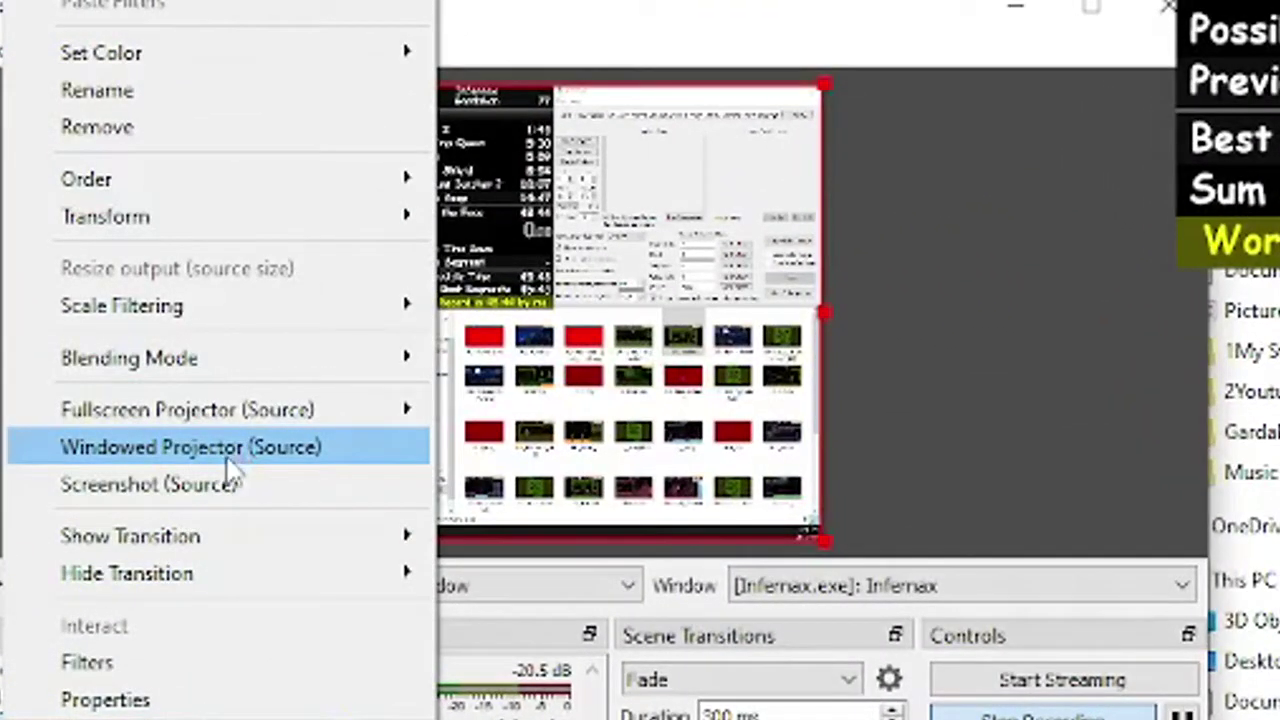
{"action": "left_click", "coordinate": [228, 460]}
{"action": "left_click_drag", "start_coordinate": [1102, 2], "coordinate": [219, 28]}
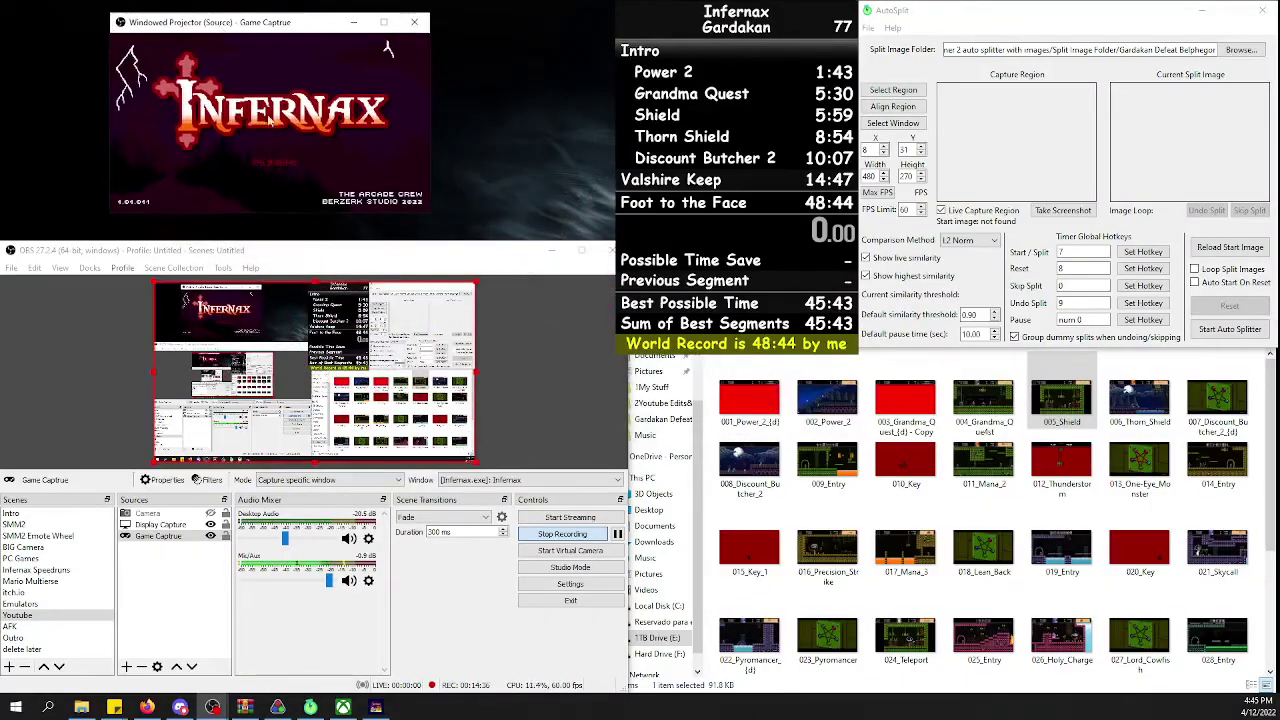
{"action": "key", "text": "alt+Tab"}
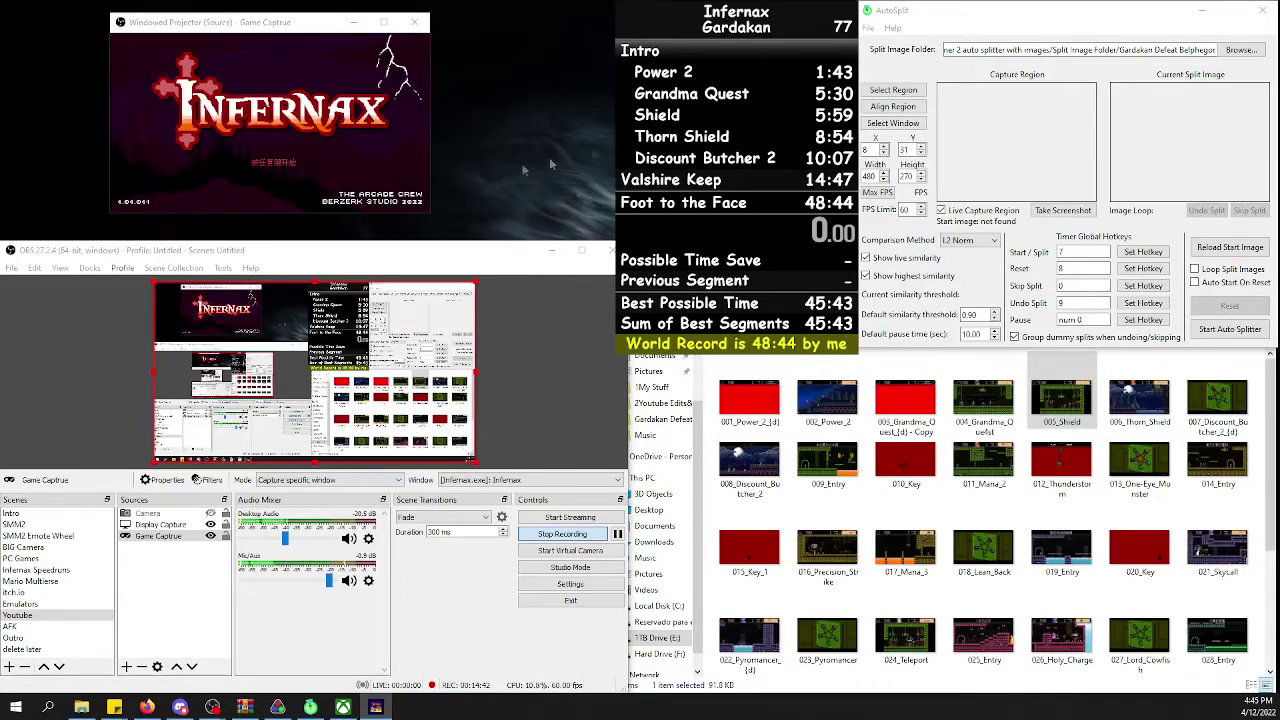
Set AutoSplit's capture region by selecting the game's windowed projector as its window, and return to the game.
{"action": "left_click", "coordinate": [1033, 25]}
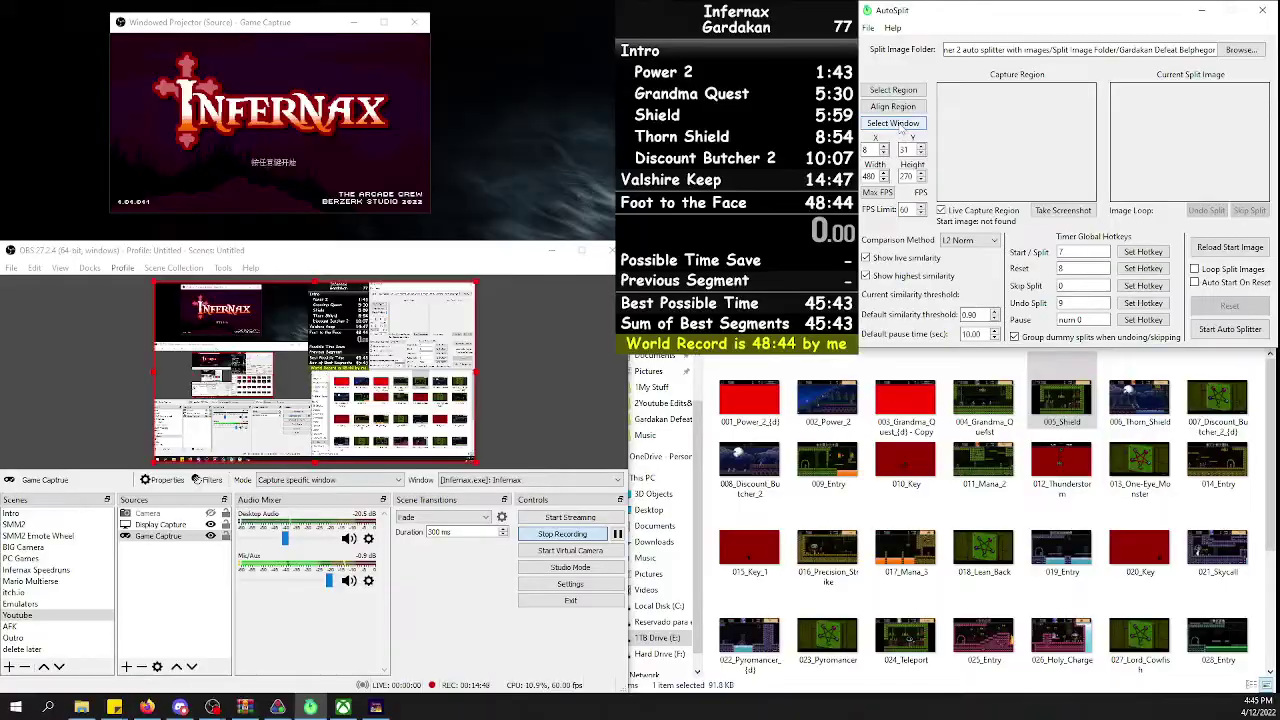
{"action": "left_click", "coordinate": [226, 351]}
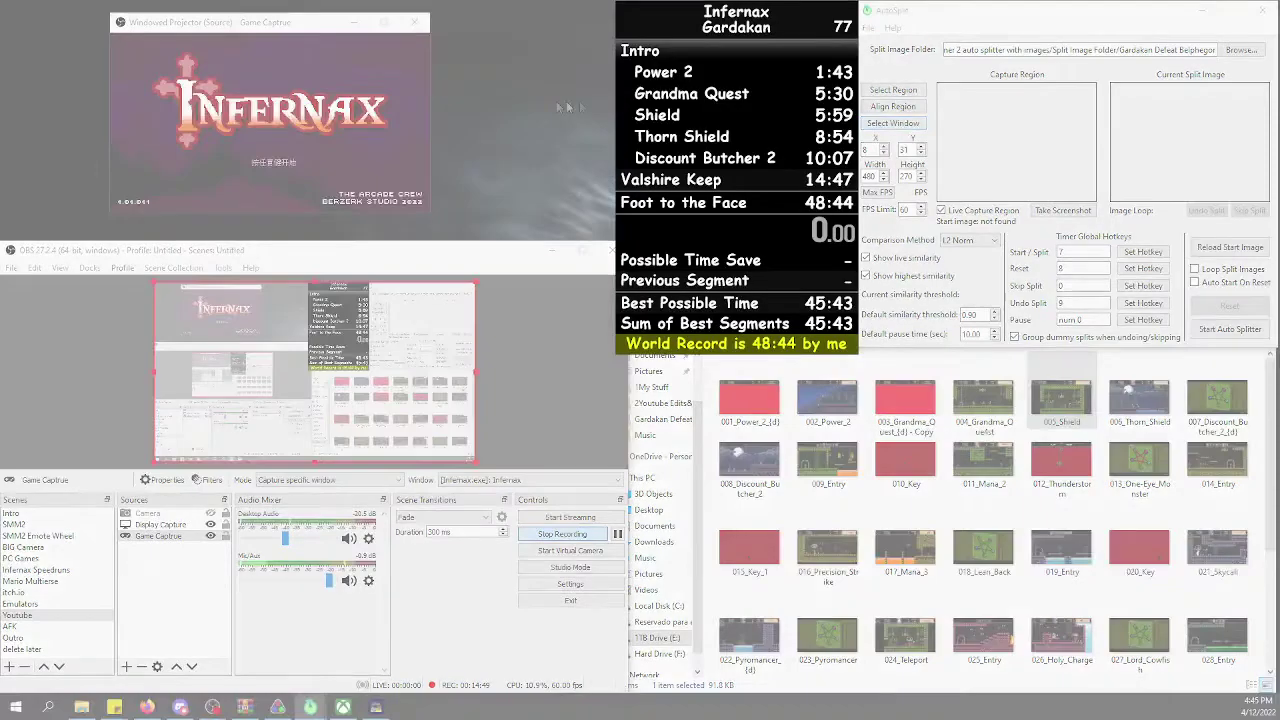
{"action": "left_click", "coordinate": [262, 105]}
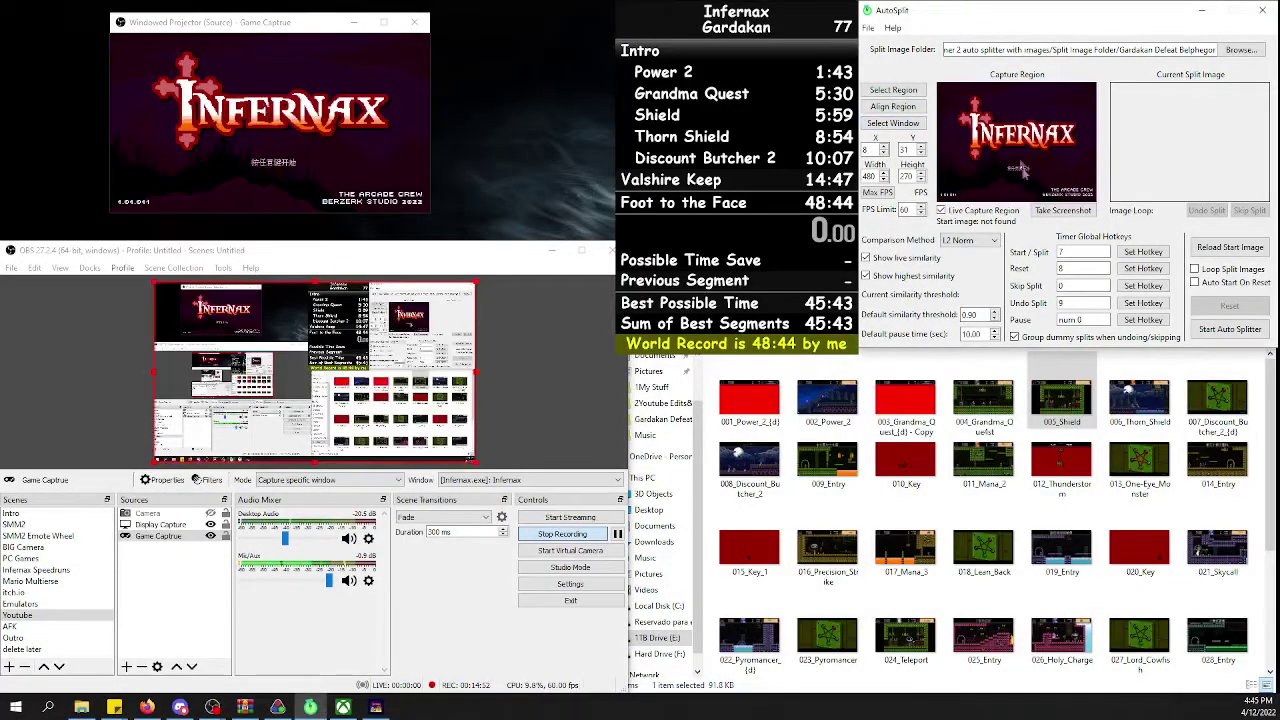
{"action": "key", "text": "alt+Tab"}
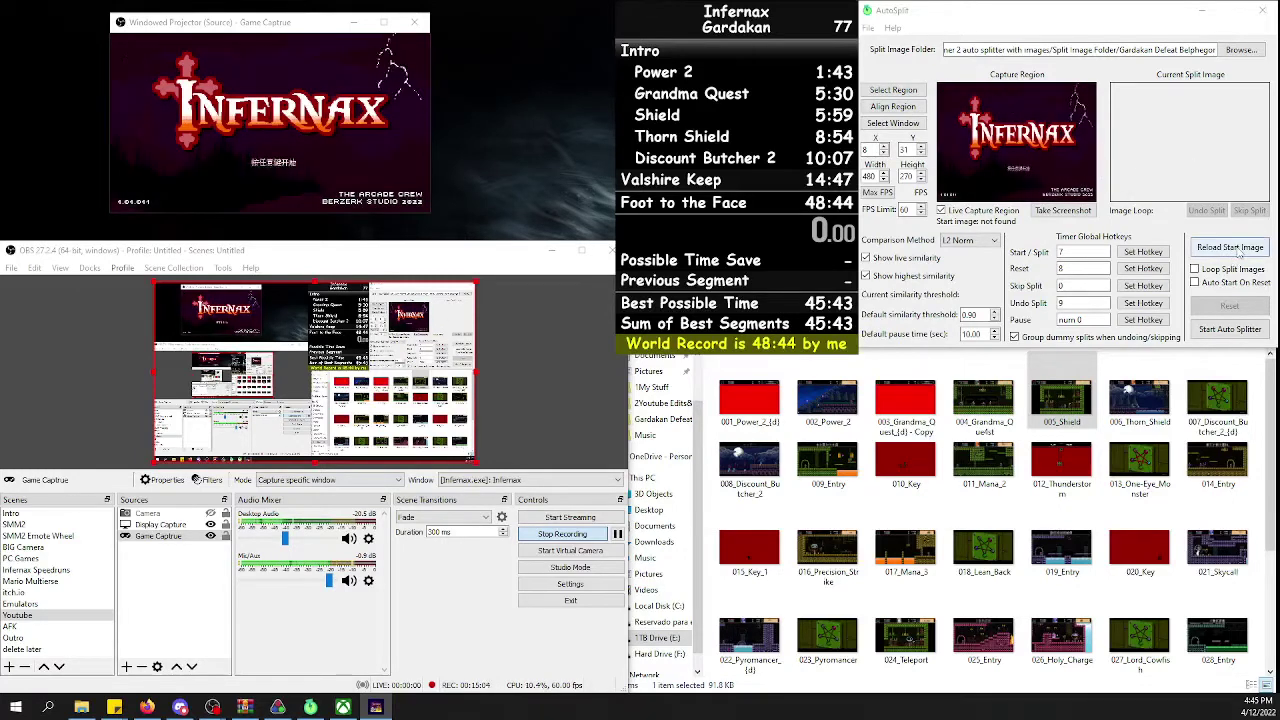
View the start_auto_splitter image in the split image folder, close it, and reload the start image in AutoSplit.
{"action": "scroll", "coordinate": [840, 600], "scroll_direction": "down", "scroll_amount": 2}
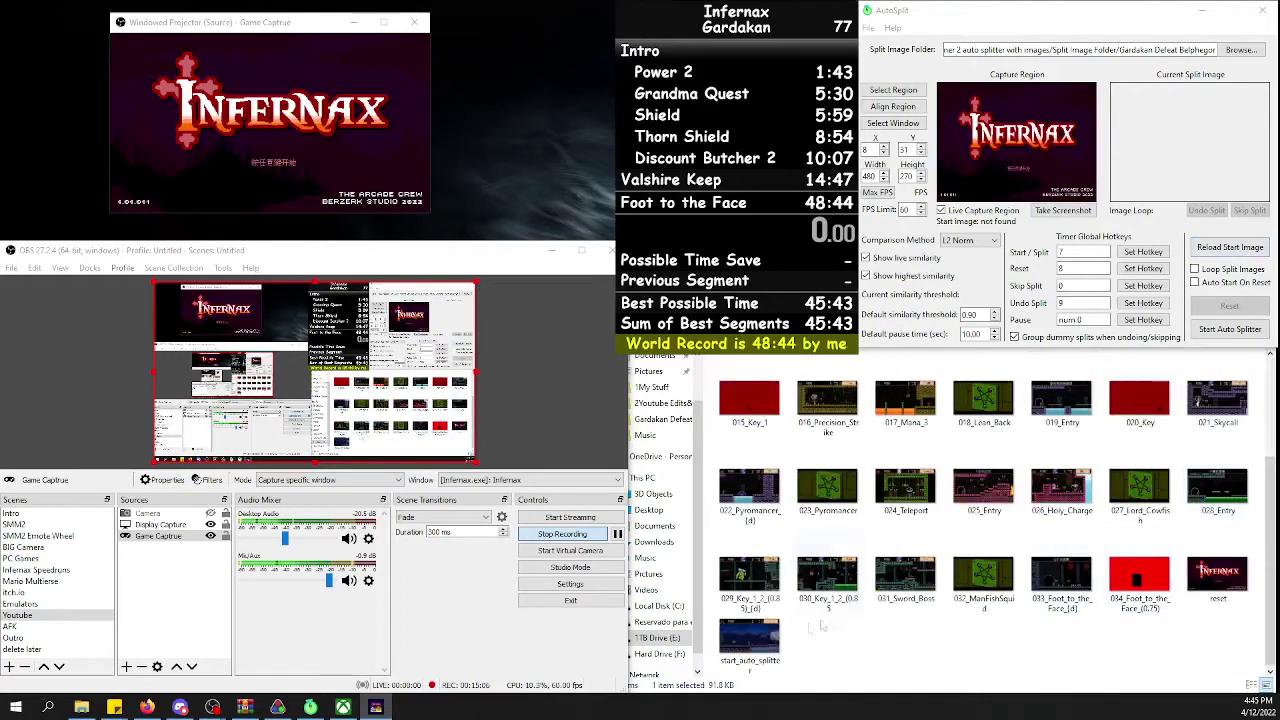
{"action": "double_click", "coordinate": [765, 645]}
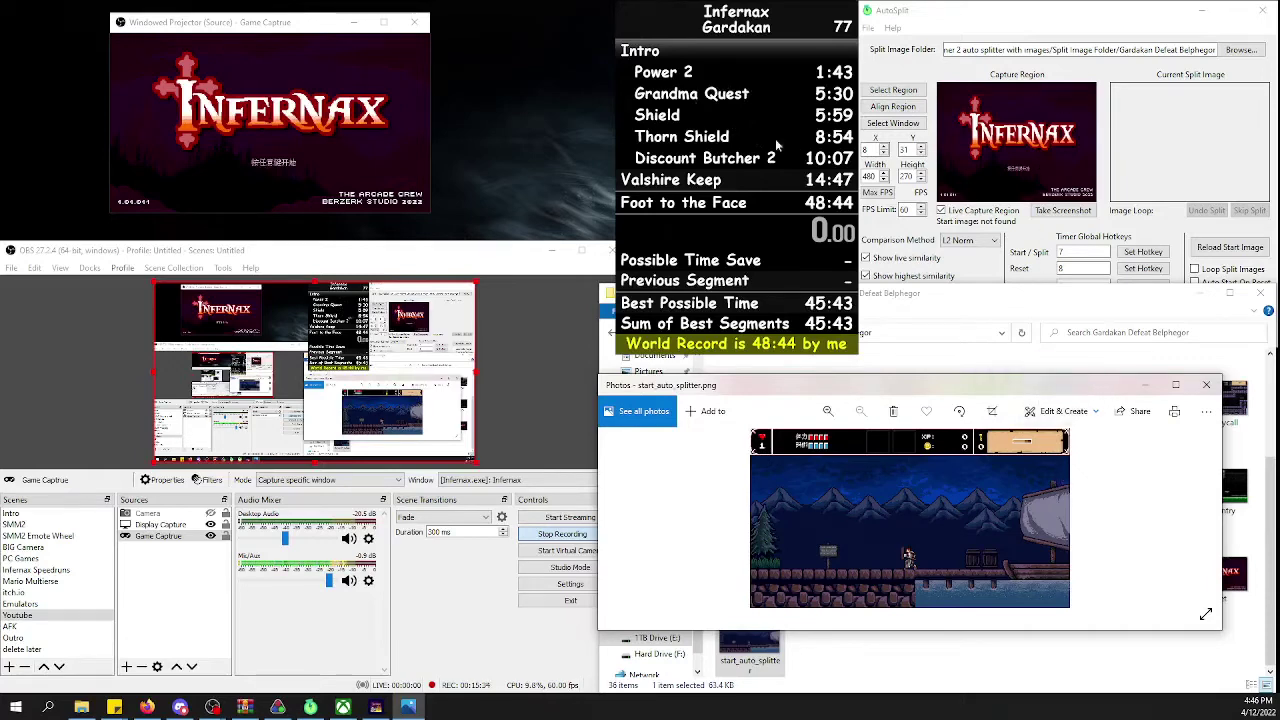
{"action": "left_click", "coordinate": [1207, 387]}
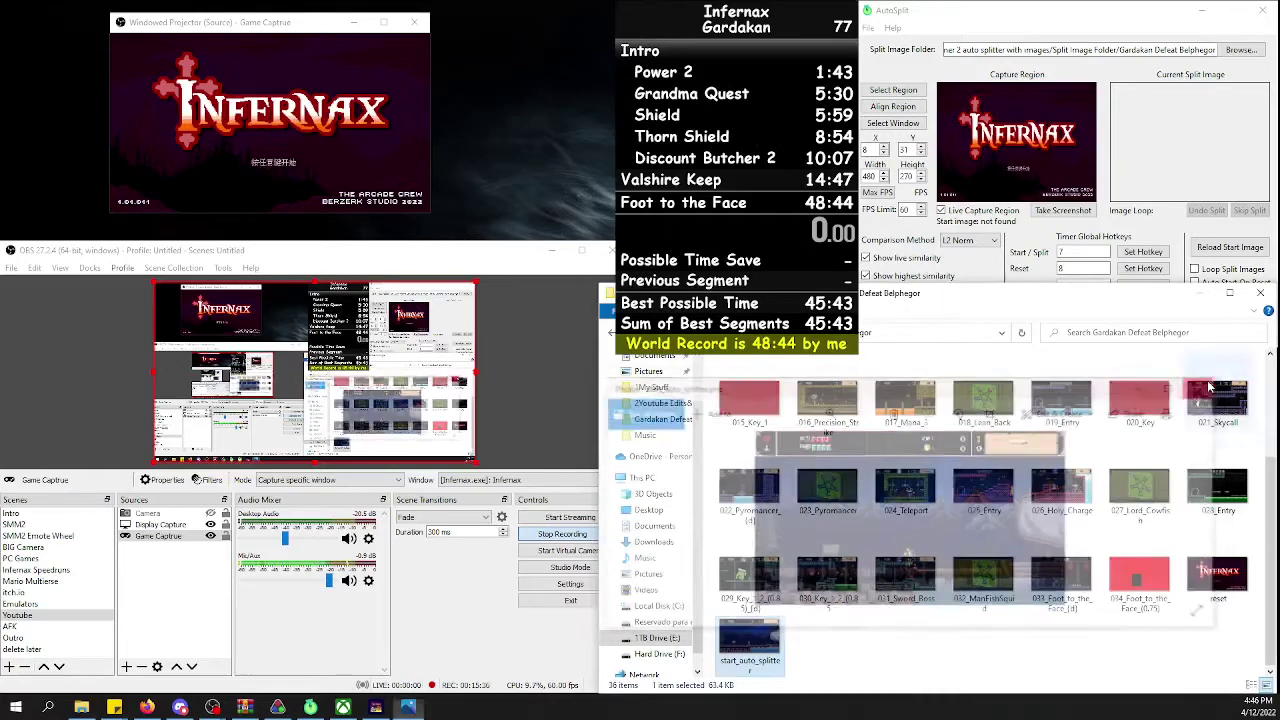
{"action": "left_click", "coordinate": [1245, 251]}
{"action": "left_click", "coordinate": [1245, 251]}
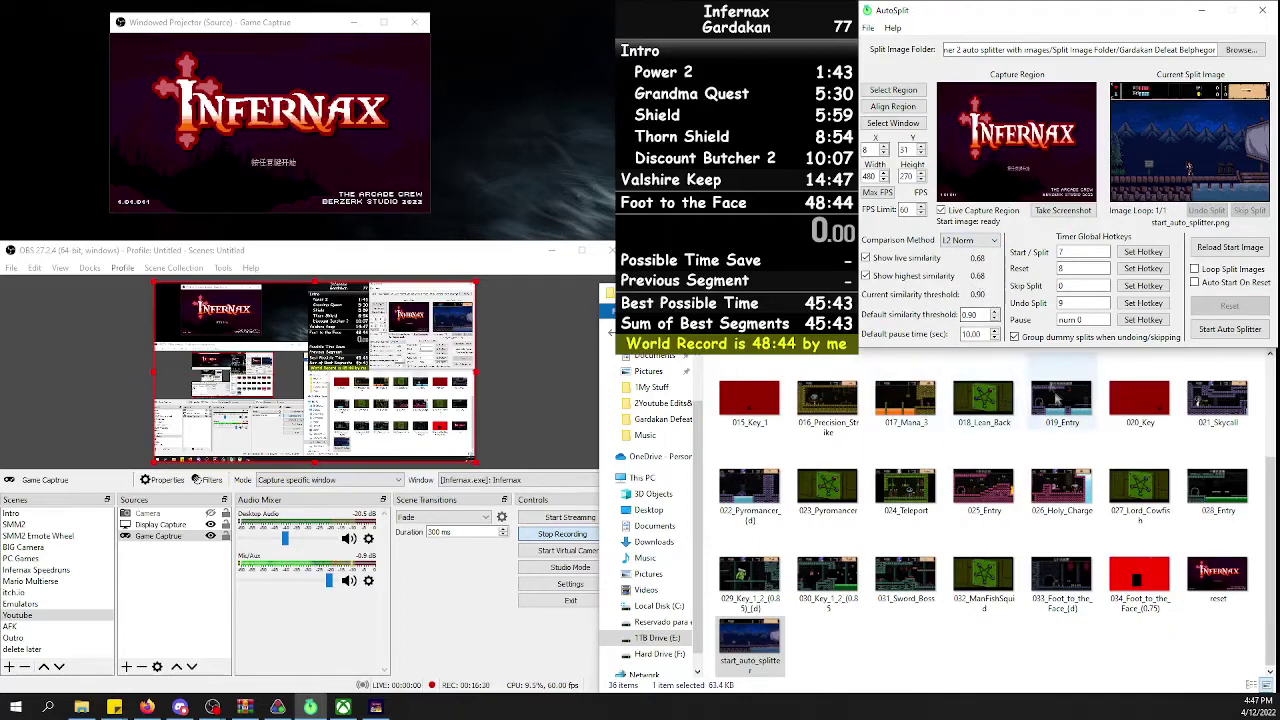
Switch to the game, open its main menu to check the live capture preview, and return to the title screen.
{"action": "key", "text": "alt+Tab"}
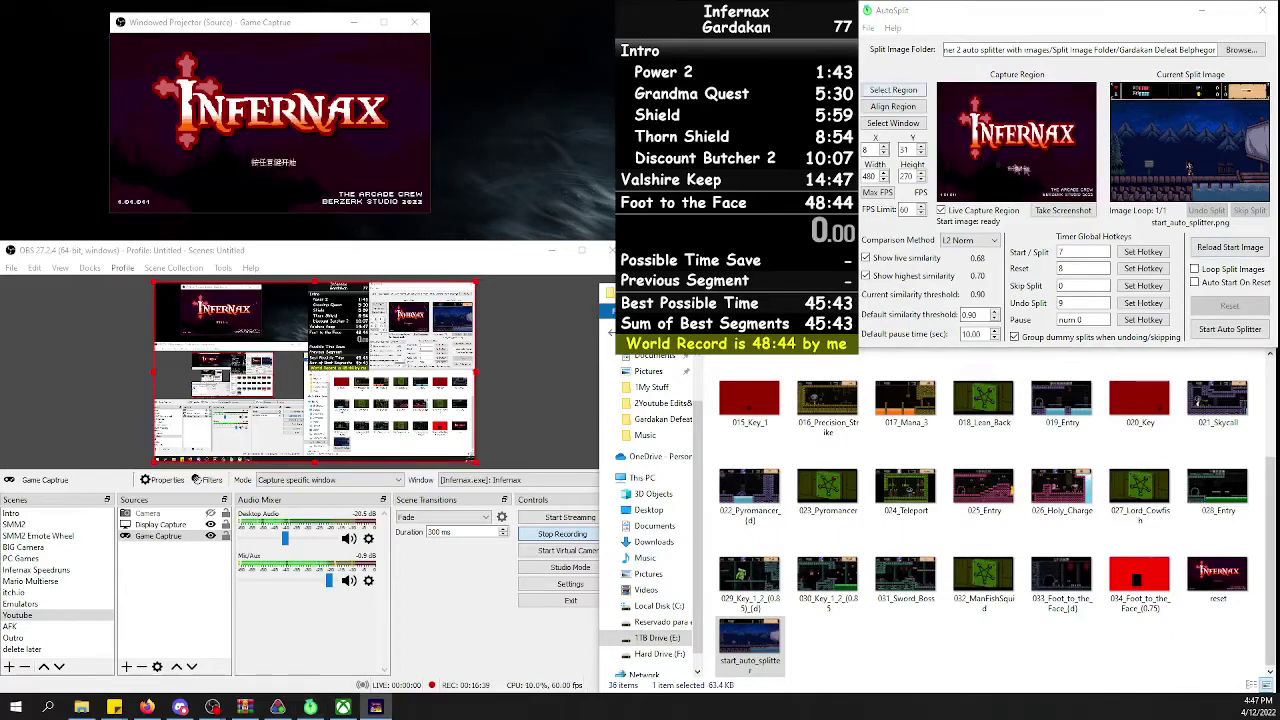
{"action": "key", "text": "Return"}
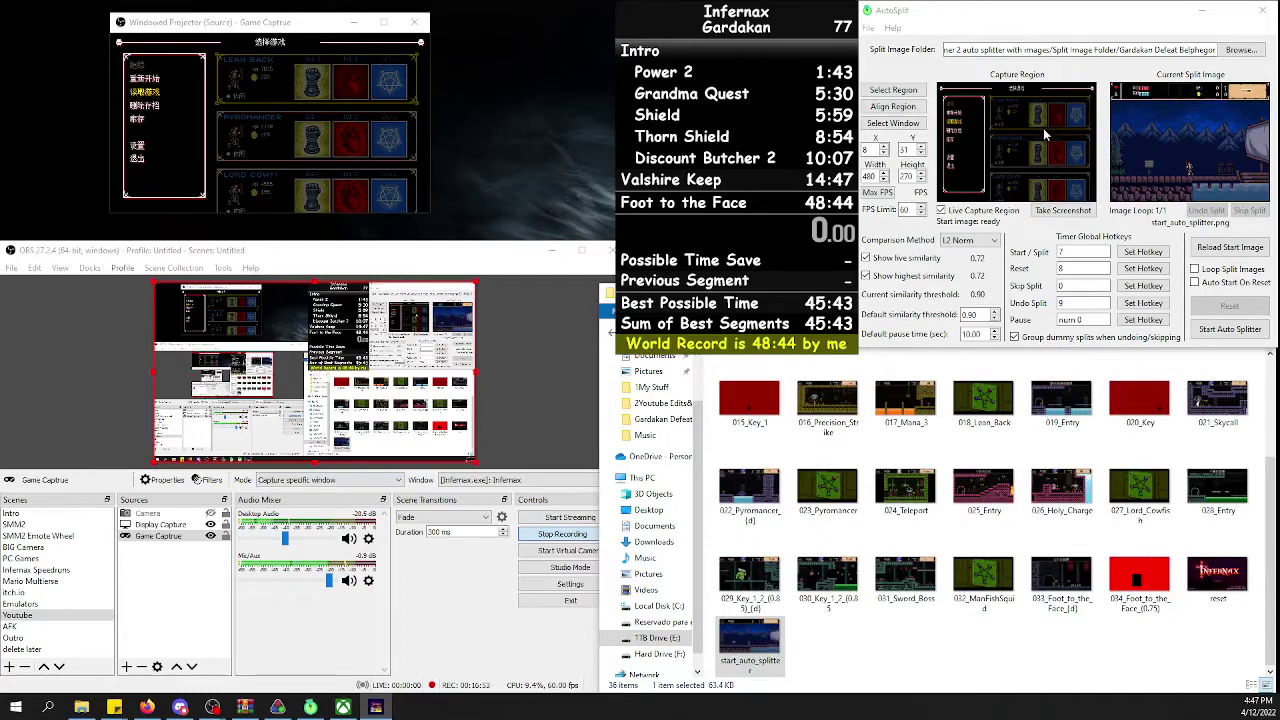
{"action": "key", "text": "Escape"}
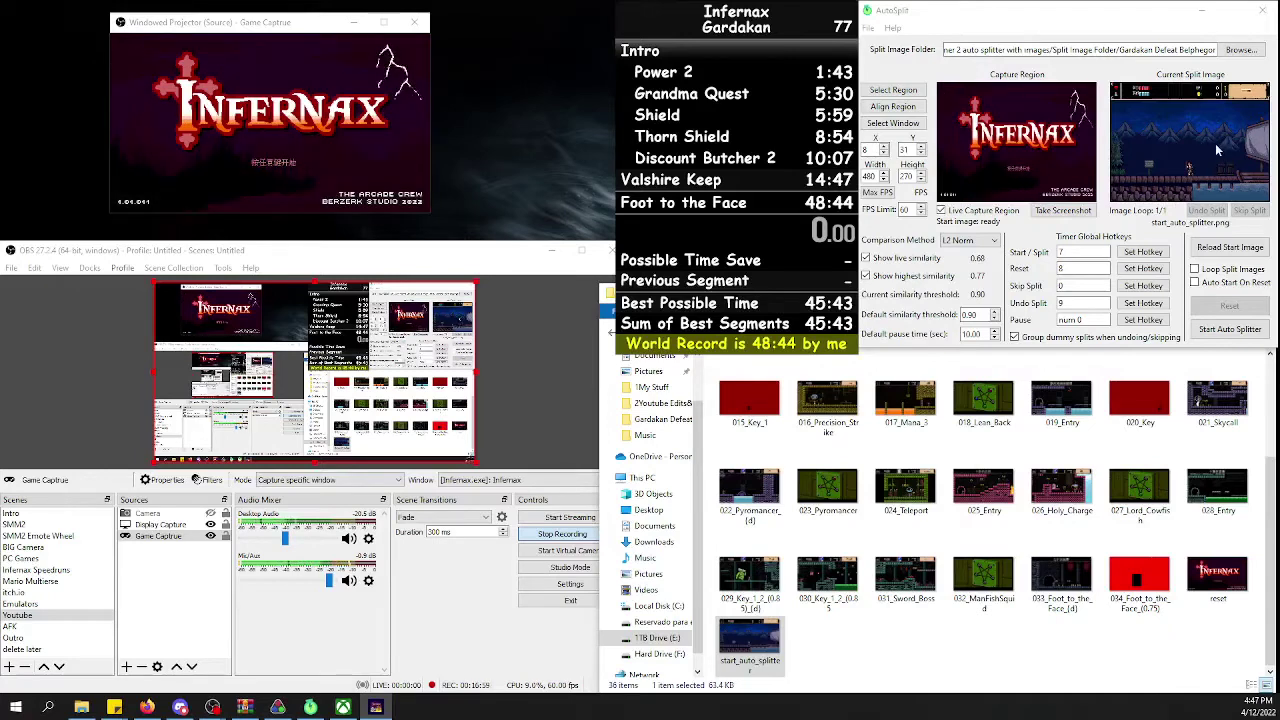
Turn off Live Capture Region, move the game between title screen and main menu to compare the preview, and turn the option back on.
{"action": "left_click", "coordinate": [941, 215]}
{"action": "key", "text": "alt+Tab"}
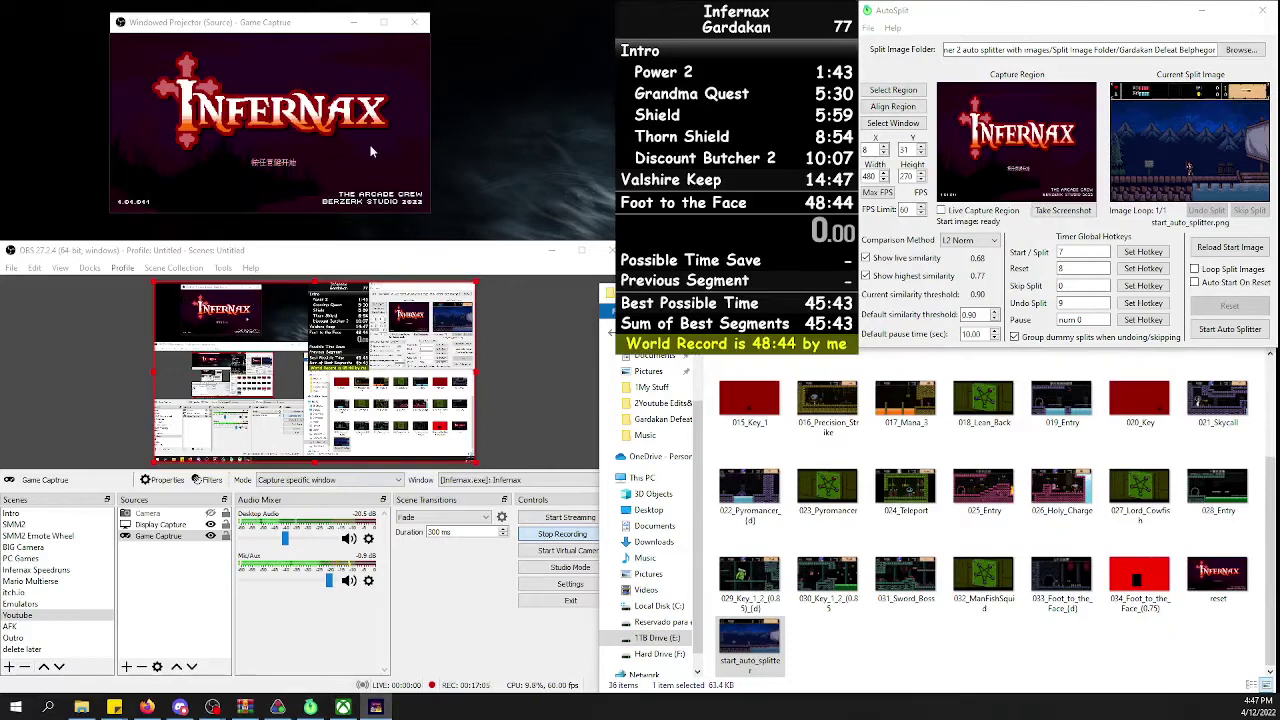
{"action": "key", "text": "Return"}
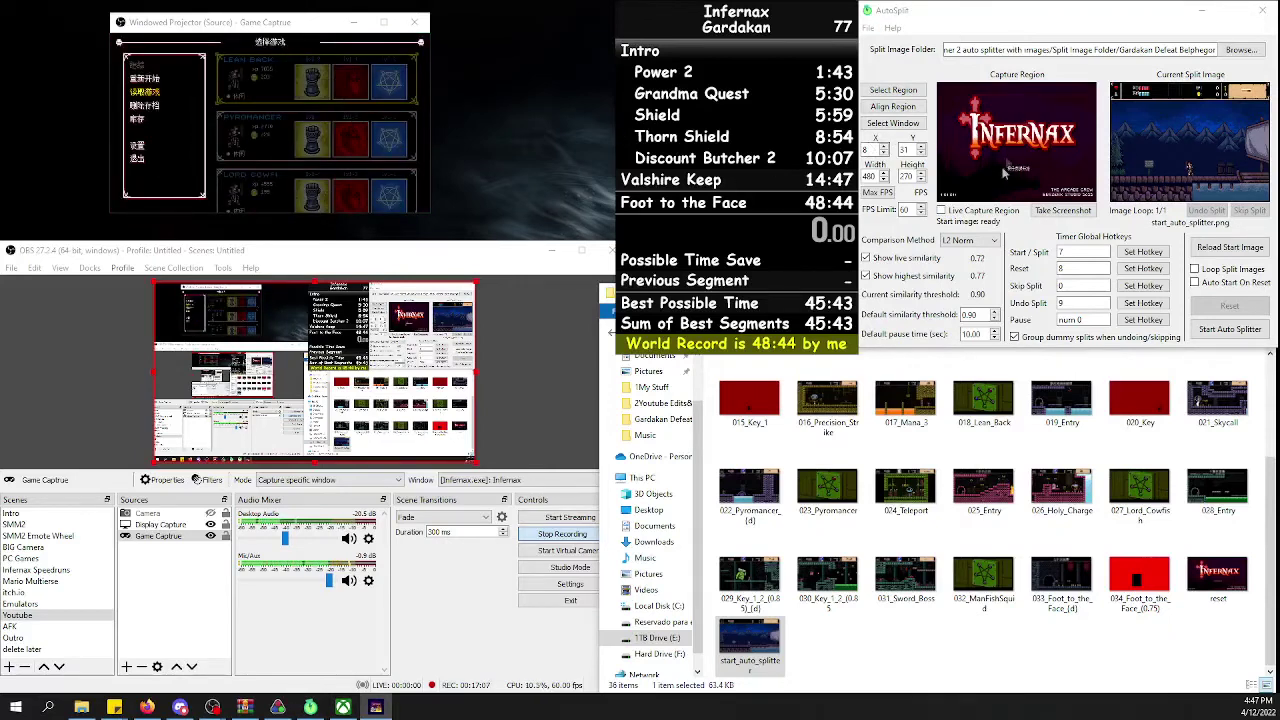
{"action": "key", "text": "Return"}
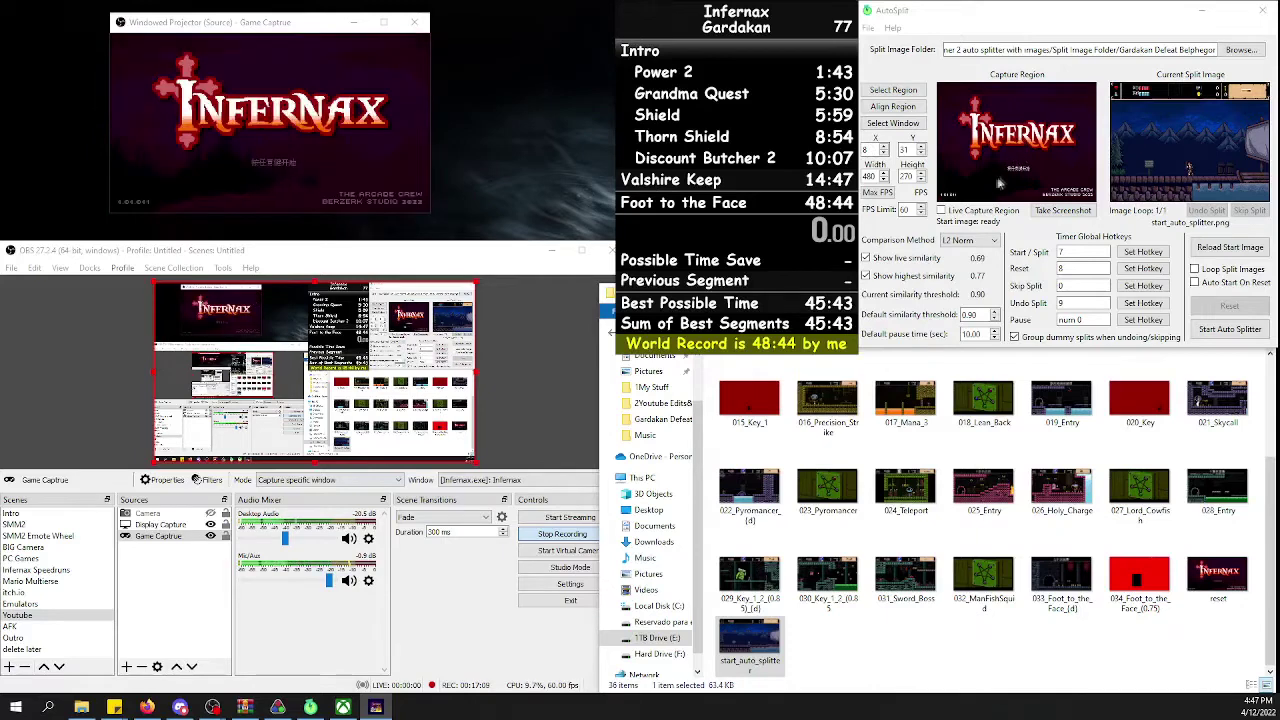
{"action": "key", "text": "Return"}
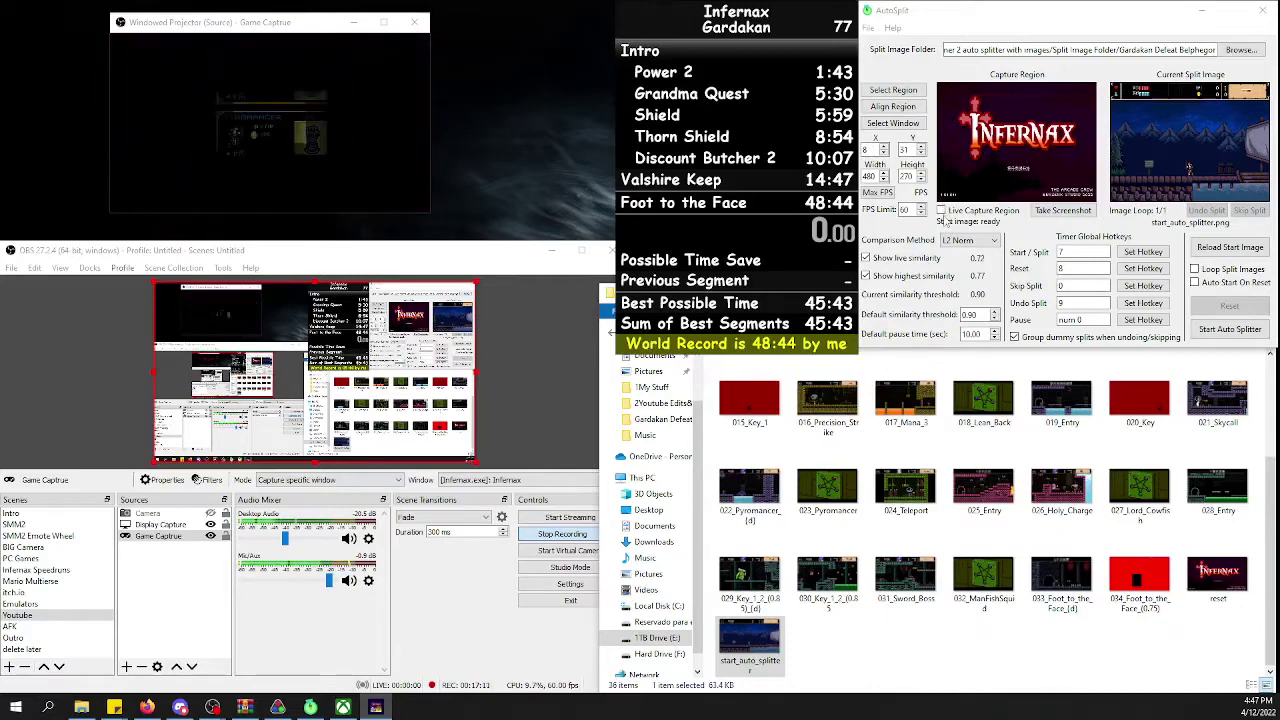
{"action": "left_click", "coordinate": [941, 210]}
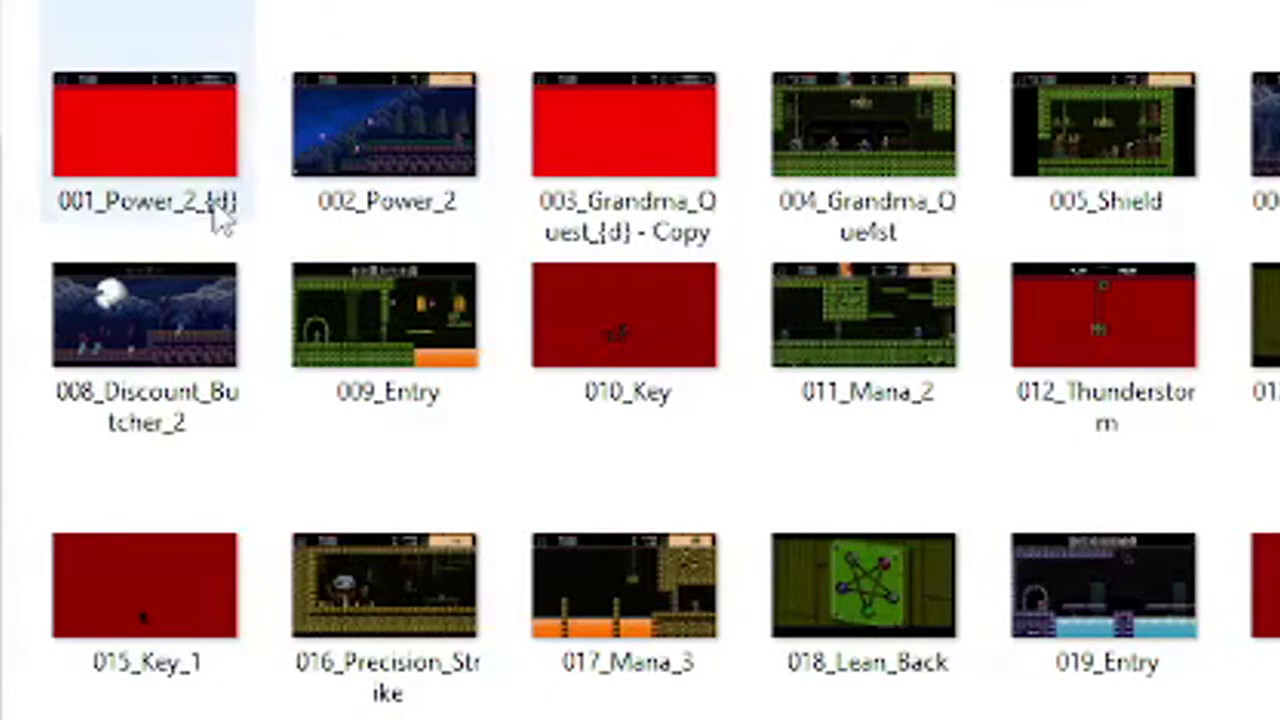
Examine the split image file names for the {d} dummy flag and thresholds: 001_Power_2_{d}, 029_Key_1_2_(0.85)_{d} and 034_Foot_to_the_Face_(0.75).
{"action": "left_click", "coordinate": [119, 219]}
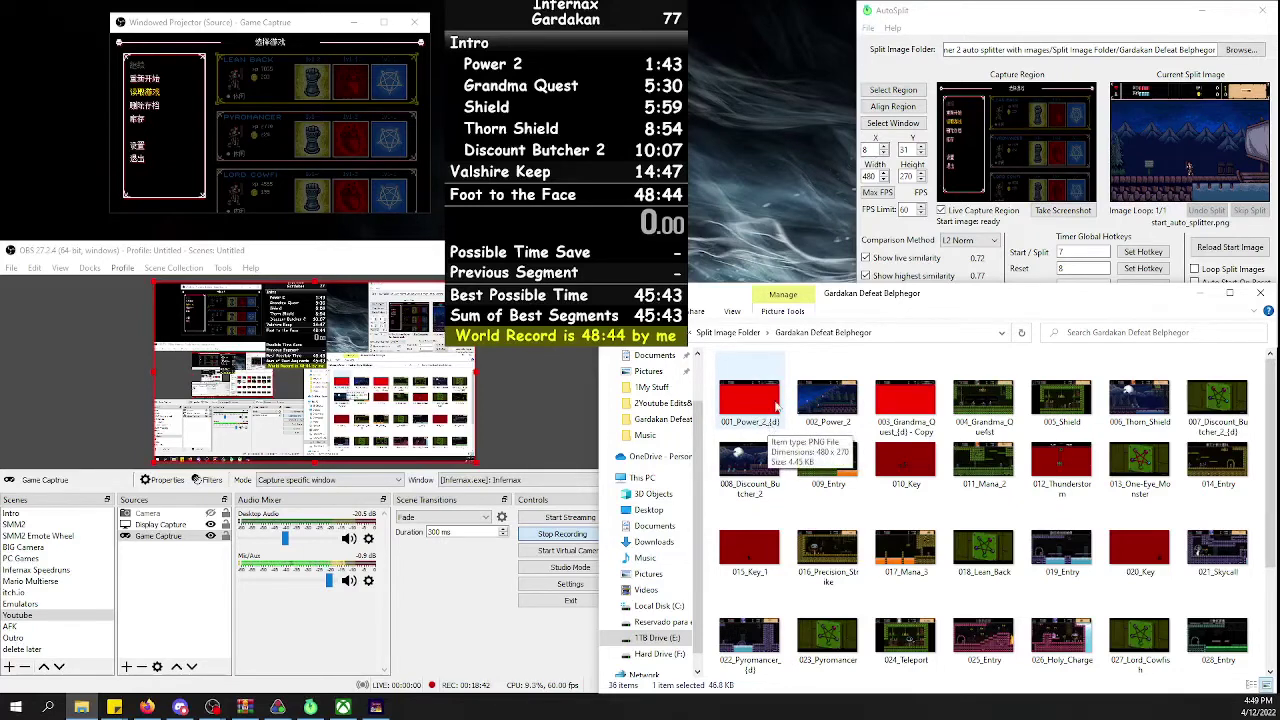
{"action": "left_click", "coordinate": [776, 410]}
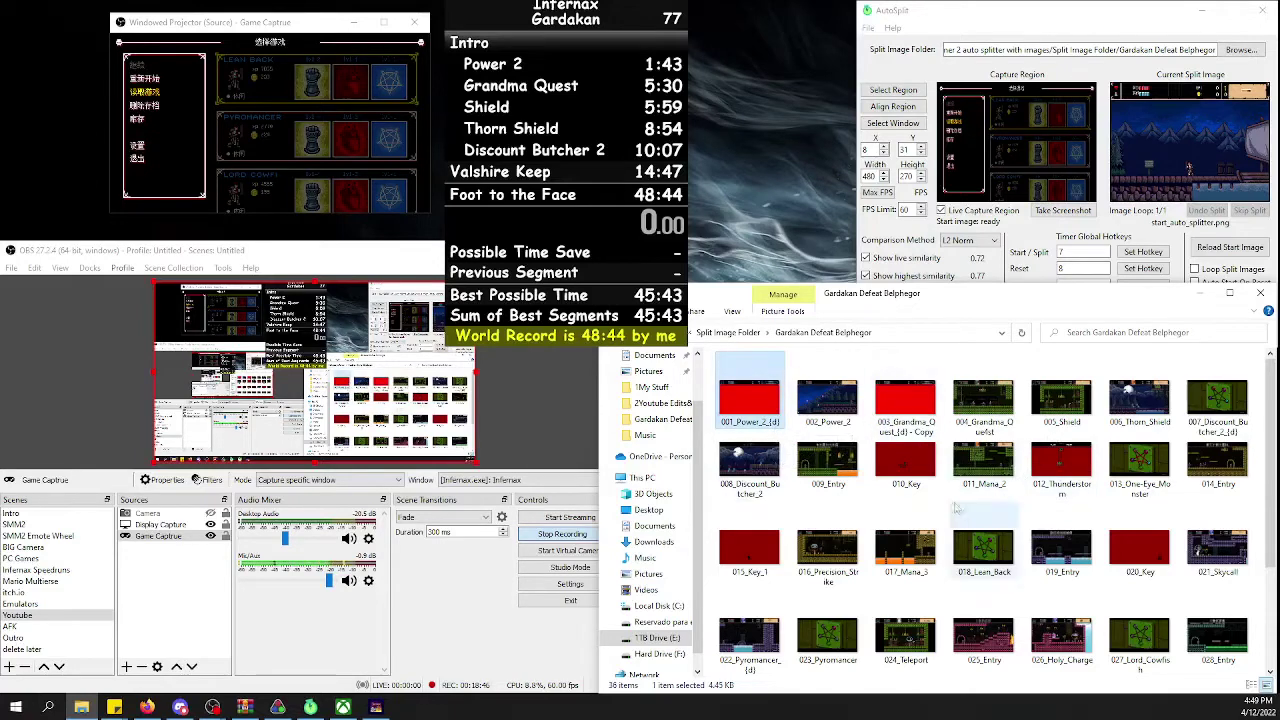
{"action": "scroll", "coordinate": [1020, 566], "scroll_direction": "down", "scroll_amount": 2}
{"action": "left_click", "coordinate": [776, 600]}
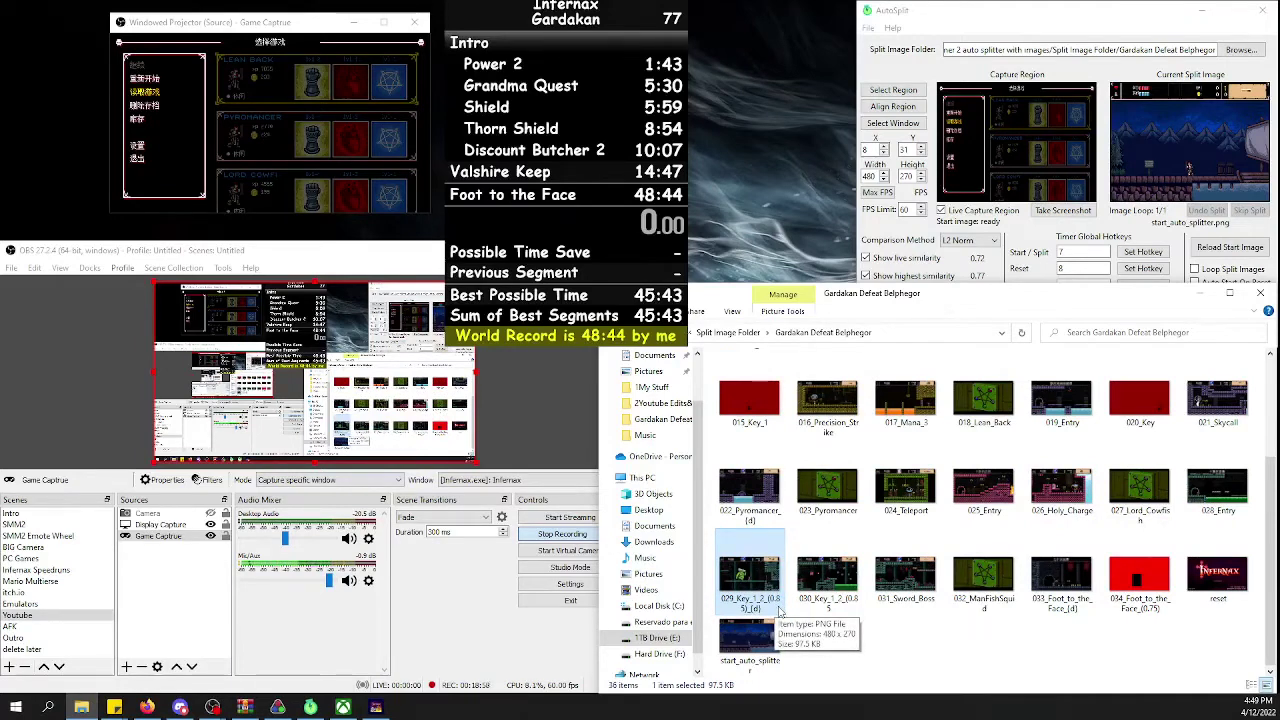
{"action": "left_click", "coordinate": [1150, 614]}
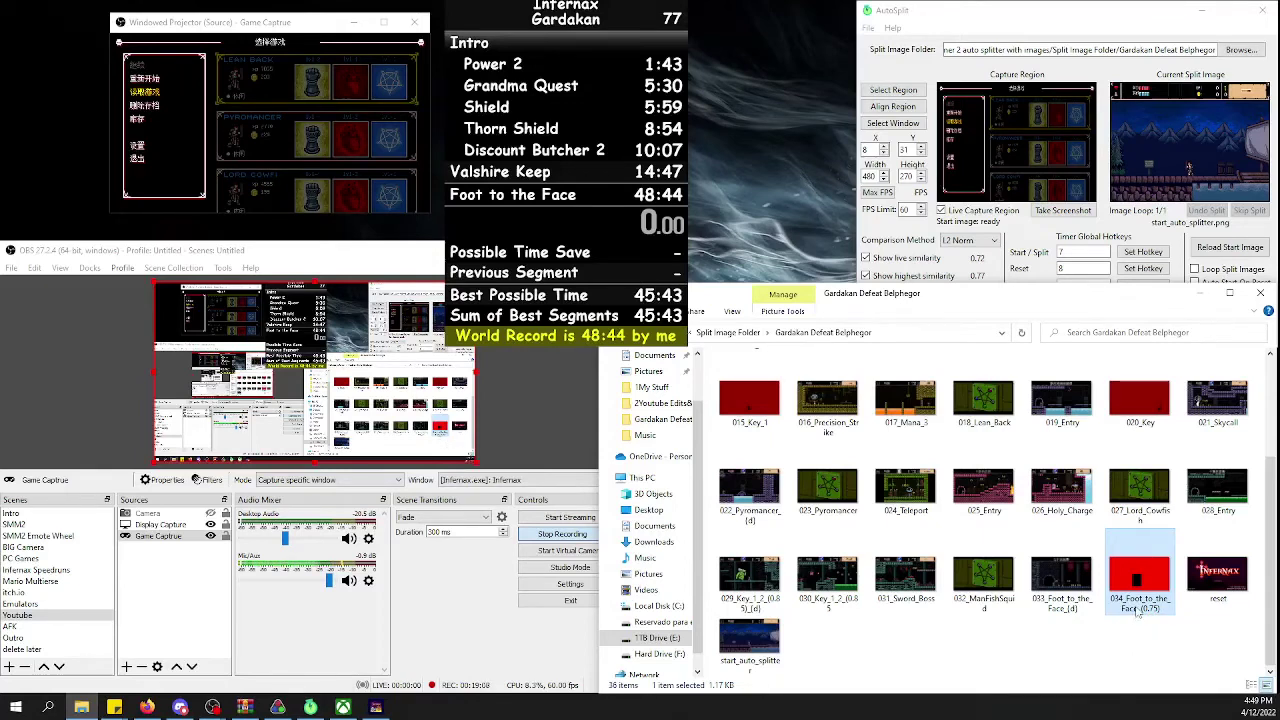
{"action": "scroll", "coordinate": [1136, 622], "scroll_direction": "up", "scroll_amount": 3}
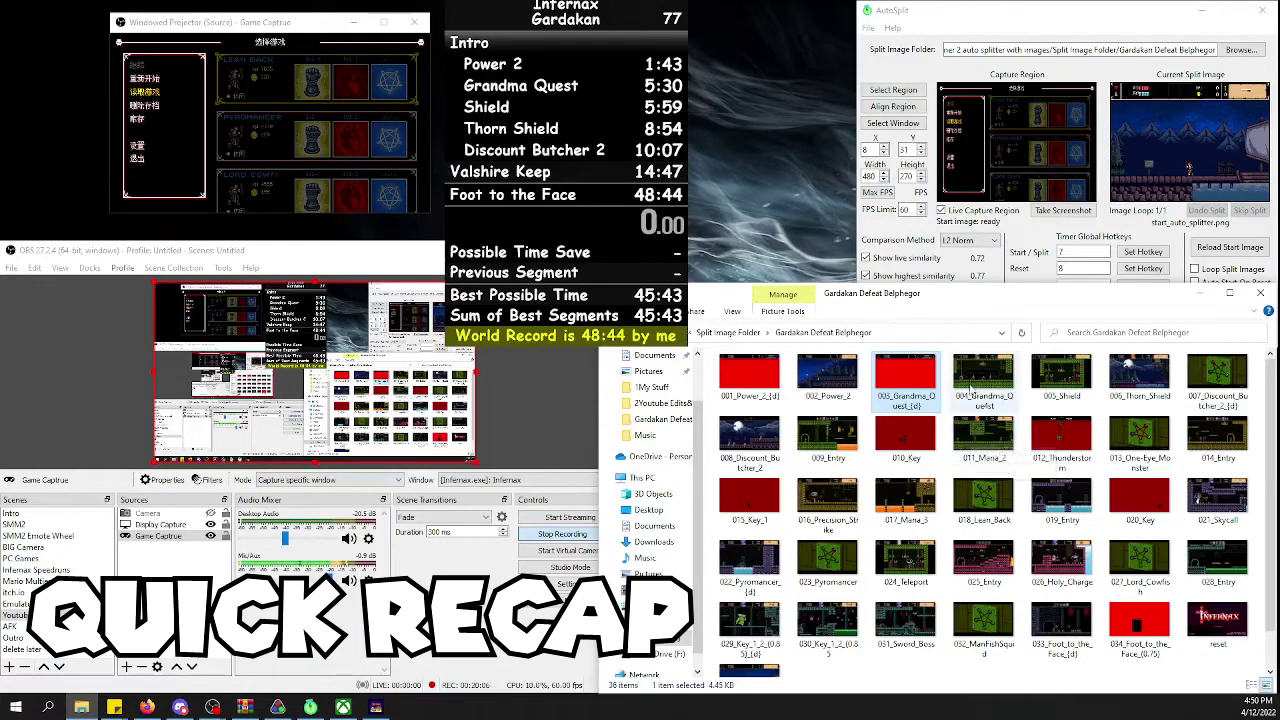
Review AutoSplit's hotkeys beside the timer and the game capture source's windowed projector in OBS, and return the game to its title screen.
{"action": "left_click", "coordinate": [1045, 27]}
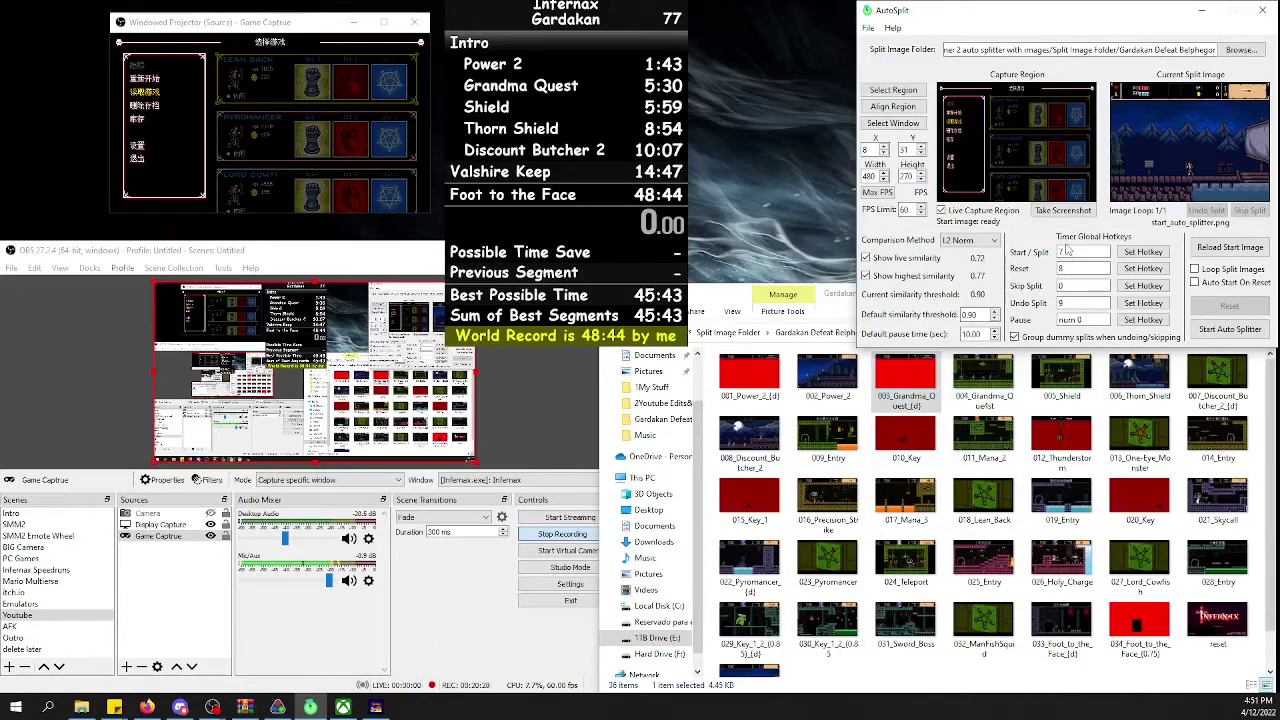
{"action": "left_click_drag", "start_coordinate": [587, 117], "coordinate": [587, 122]}
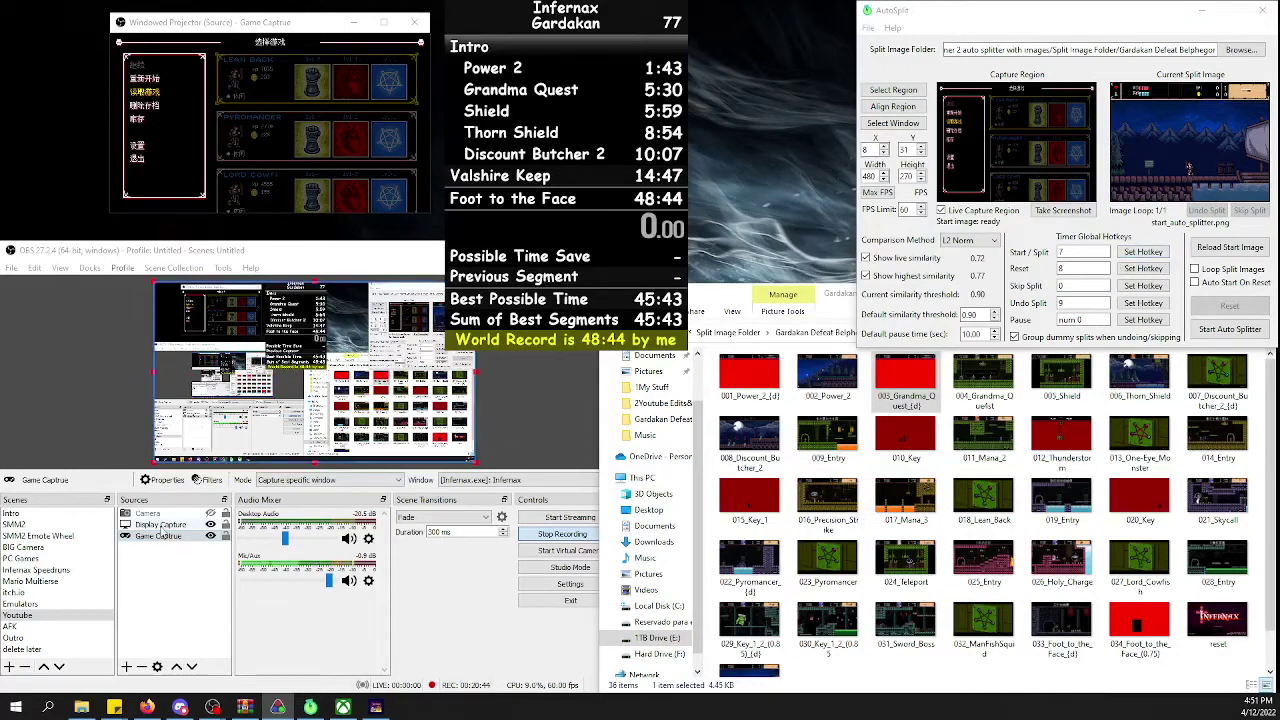
{"action": "right_click", "coordinate": [170, 537]}
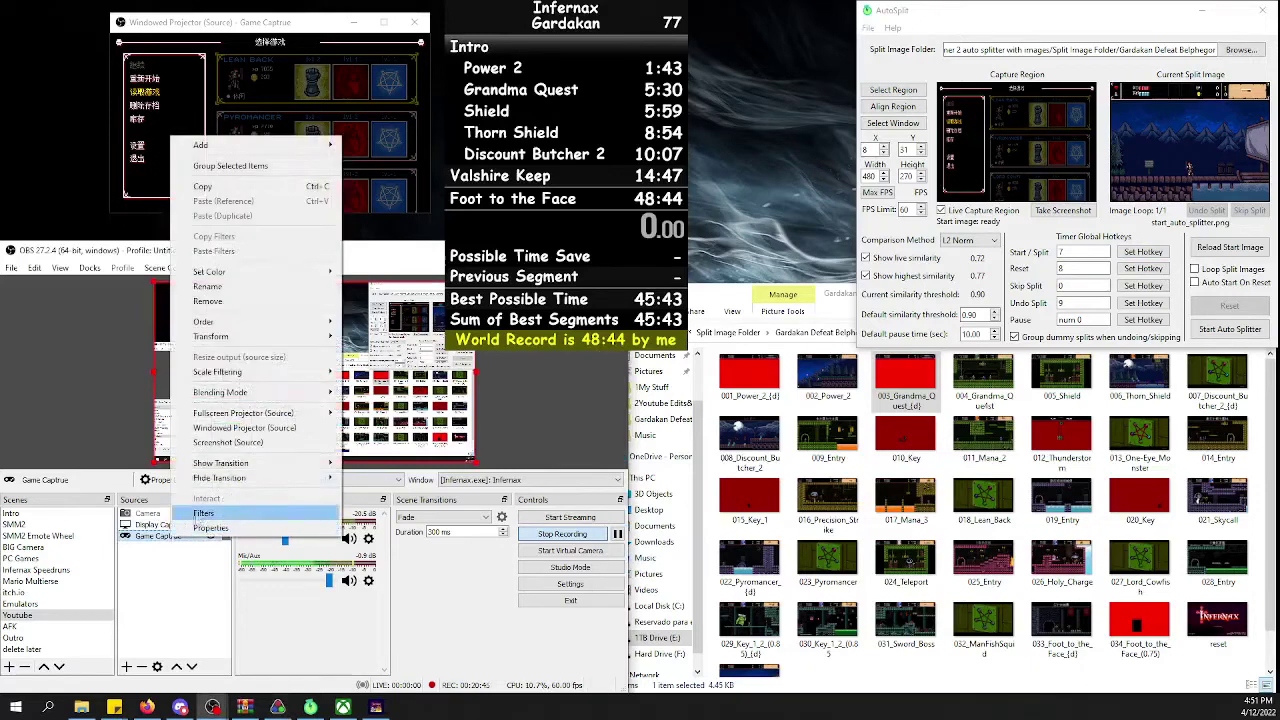
{"action": "left_click", "coordinate": [245, 428]}
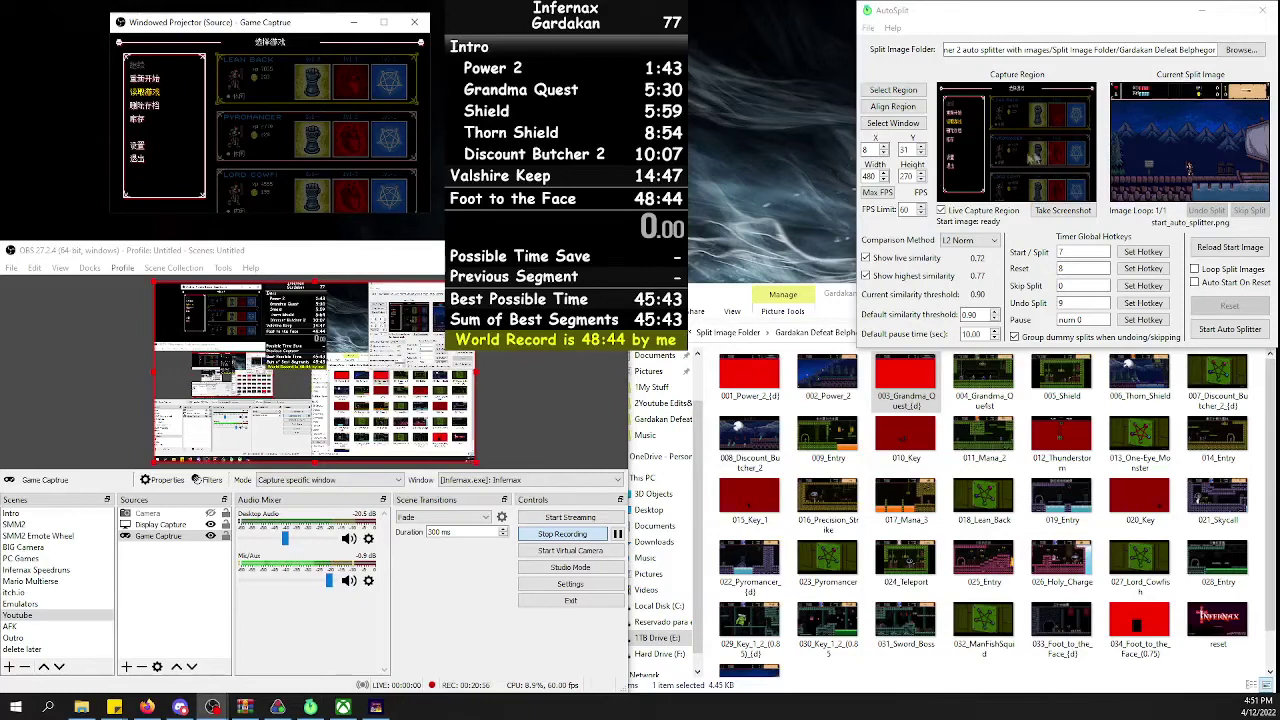
{"action": "key", "text": "alt+Tab"}
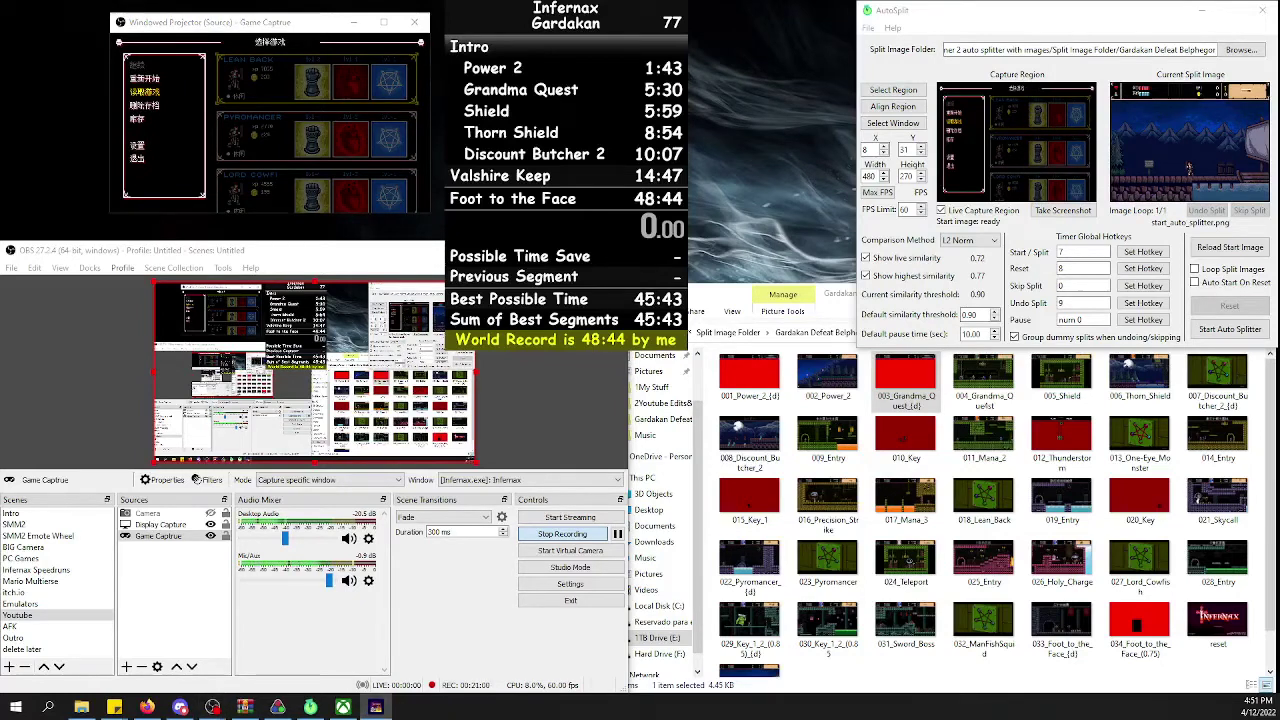
{"action": "key", "text": "Escape"}
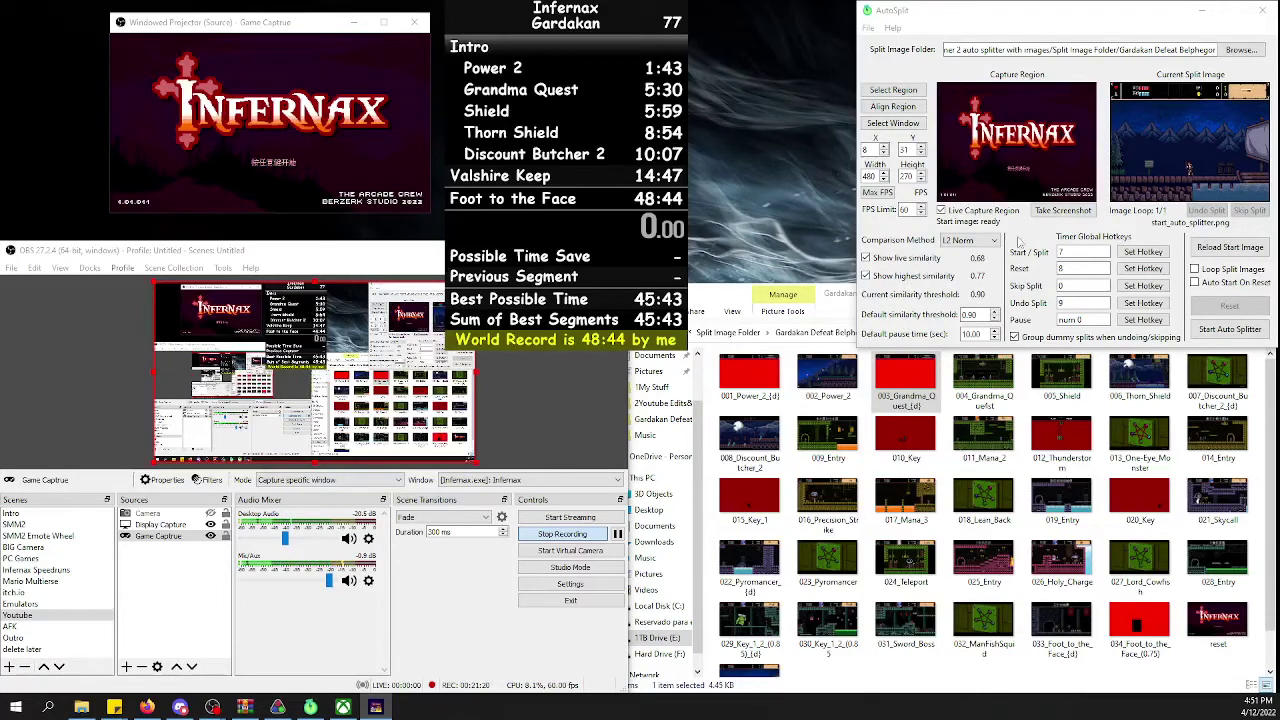
View the reset and start_auto_splitter images in the split image folder and close each one.
{"action": "left_click", "coordinate": [1016, 578]}
{"action": "scroll", "coordinate": [1018, 581], "scroll_direction": "down", "scroll_amount": 2}
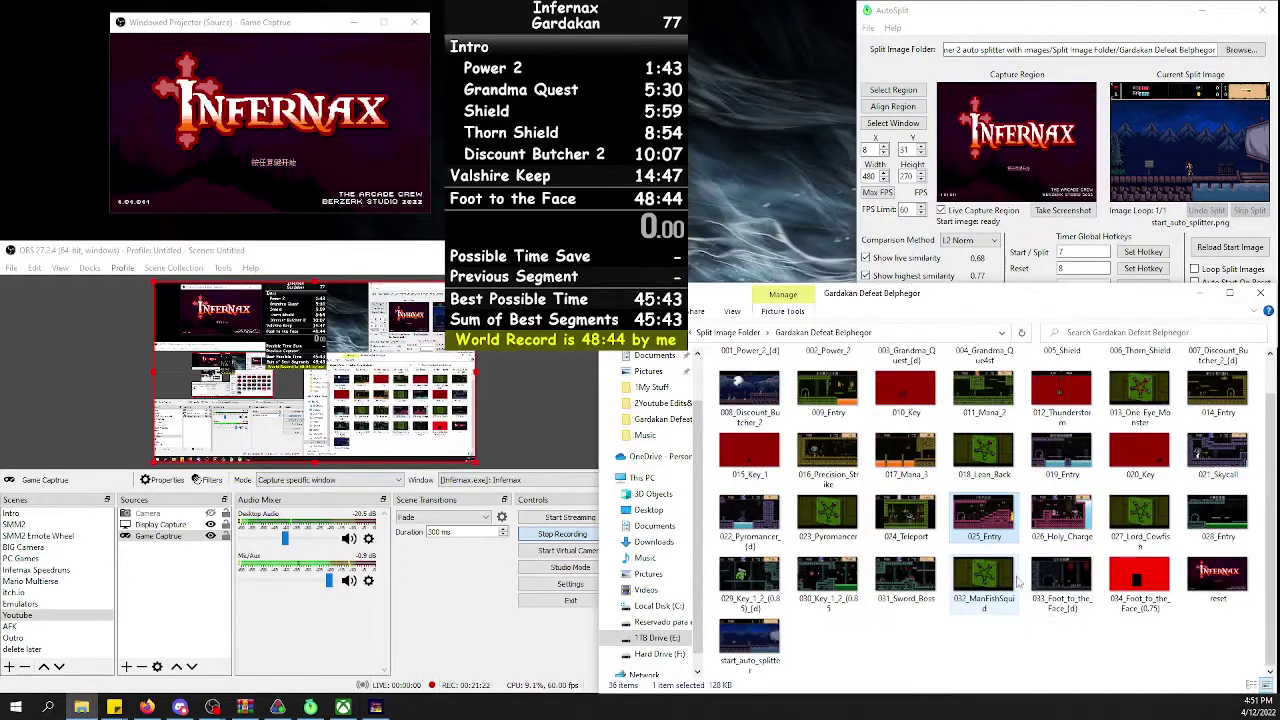
{"action": "left_click", "coordinate": [755, 652]}
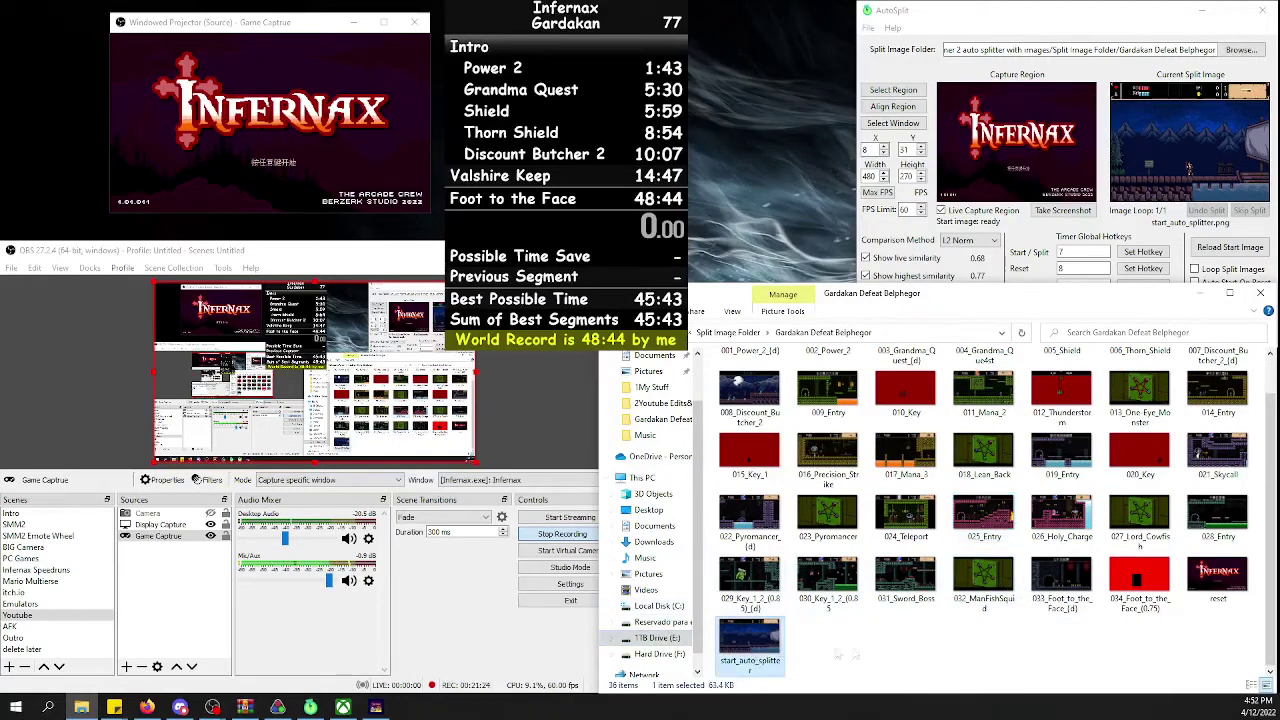
{"action": "double_click", "coordinate": [1215, 576]}
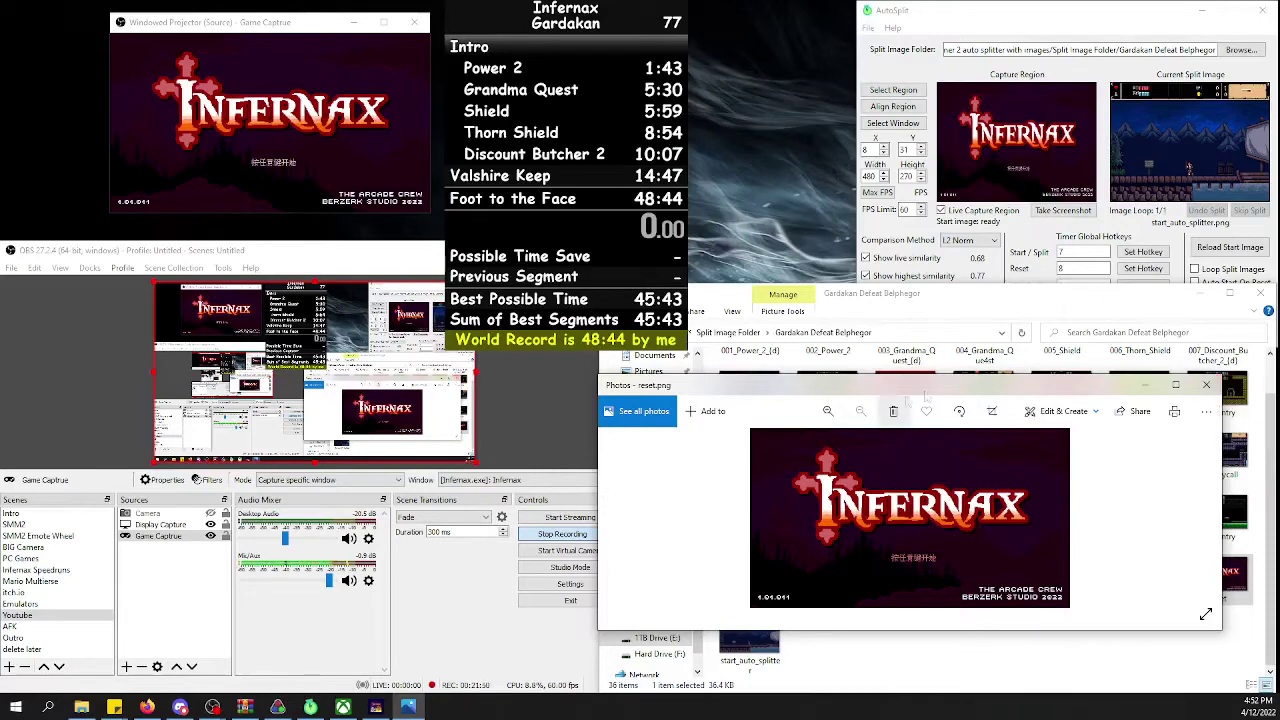
{"action": "left_click", "coordinate": [1208, 386]}
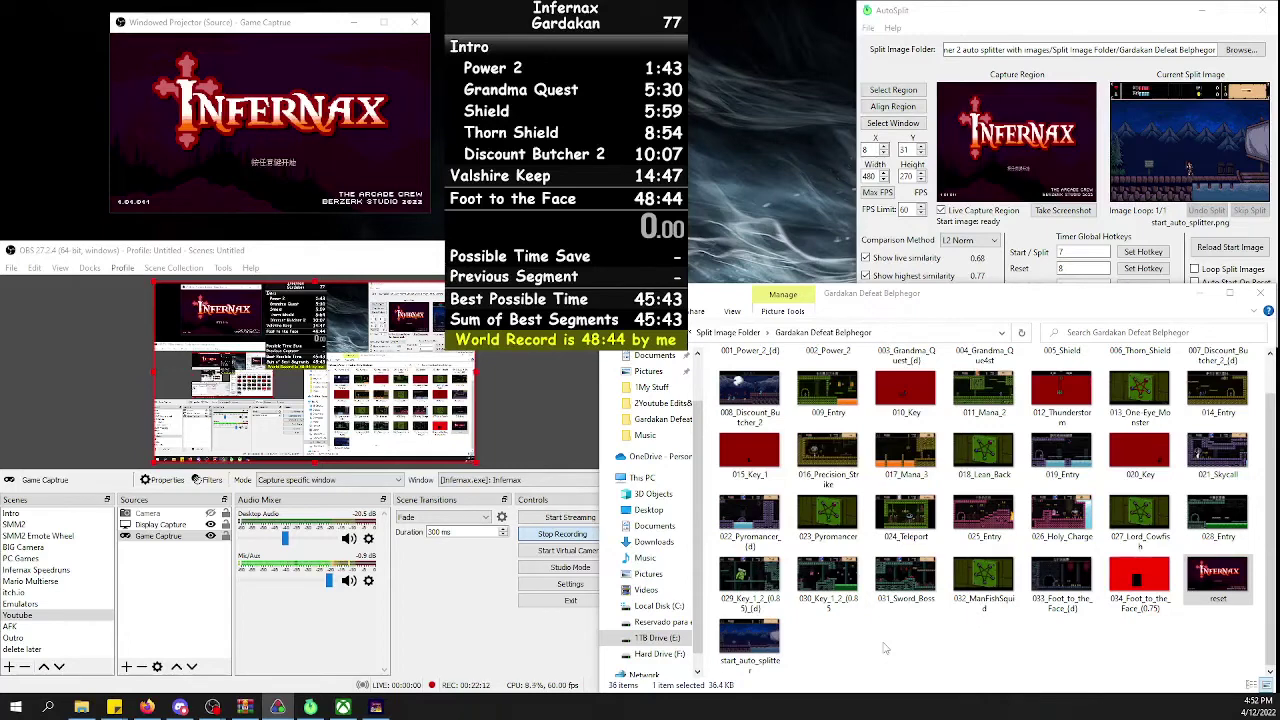
{"action": "double_click", "coordinate": [749, 636]}
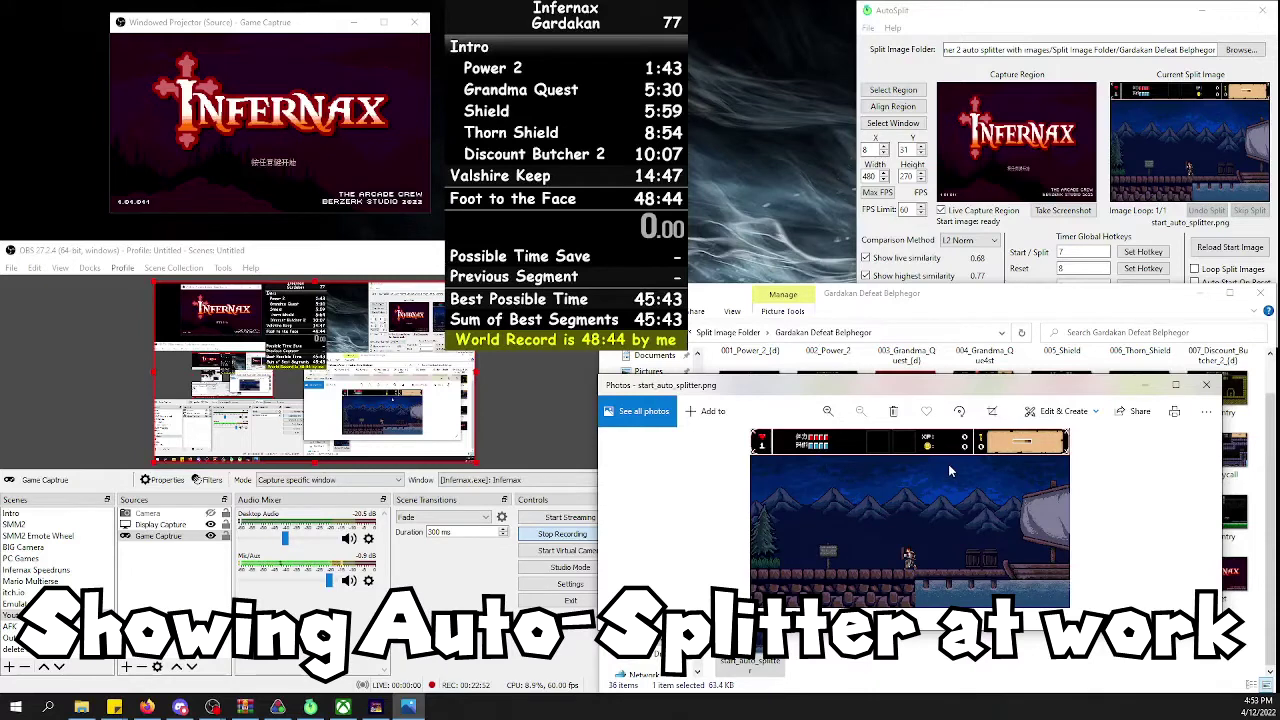
{"action": "left_click", "coordinate": [1207, 385]}
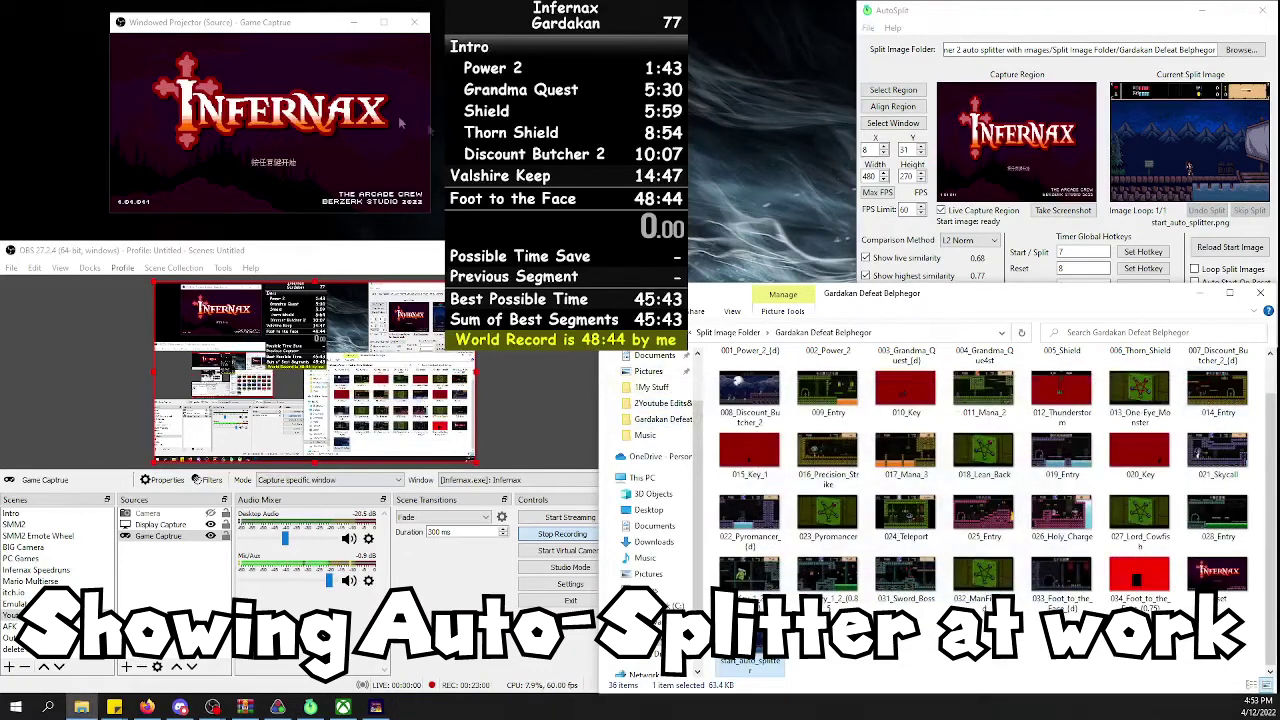
Bring AutoSplit and the game projector to the front, deselect the source in OBS, and start a new game in Infernax.
{"action": "left_click", "coordinate": [1022, 32]}
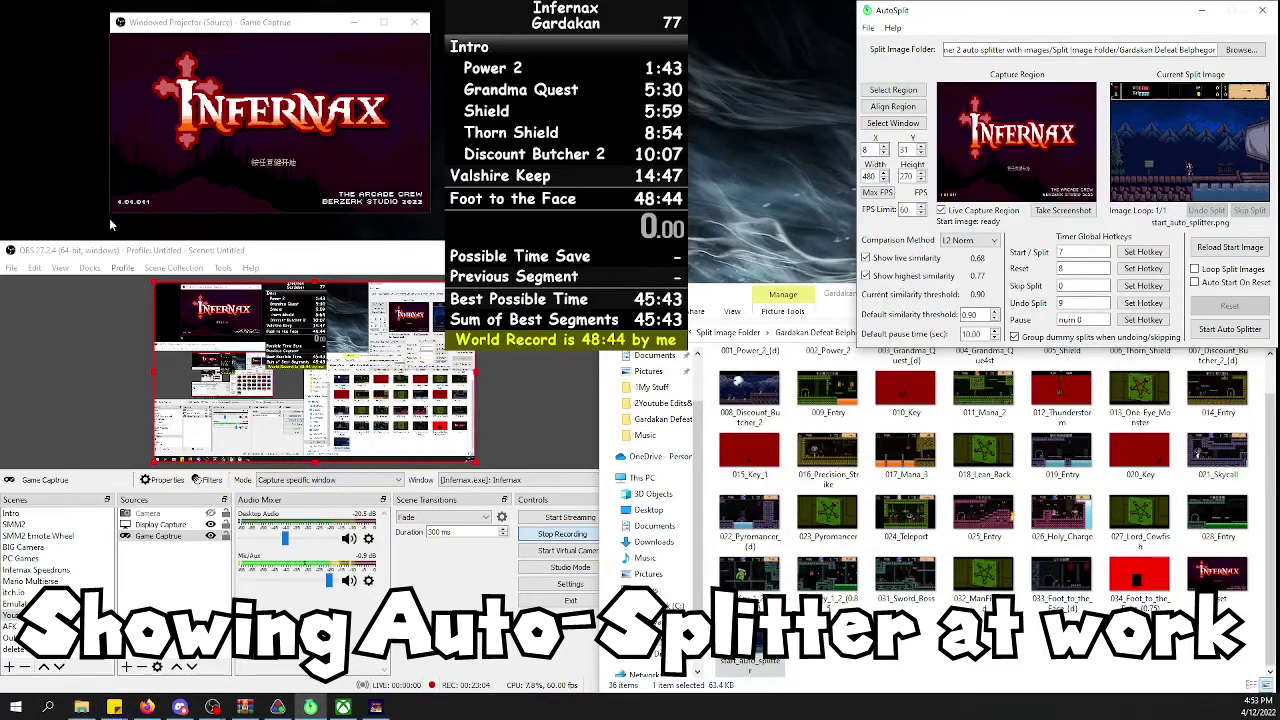
{"action": "left_click", "coordinate": [213, 149]}
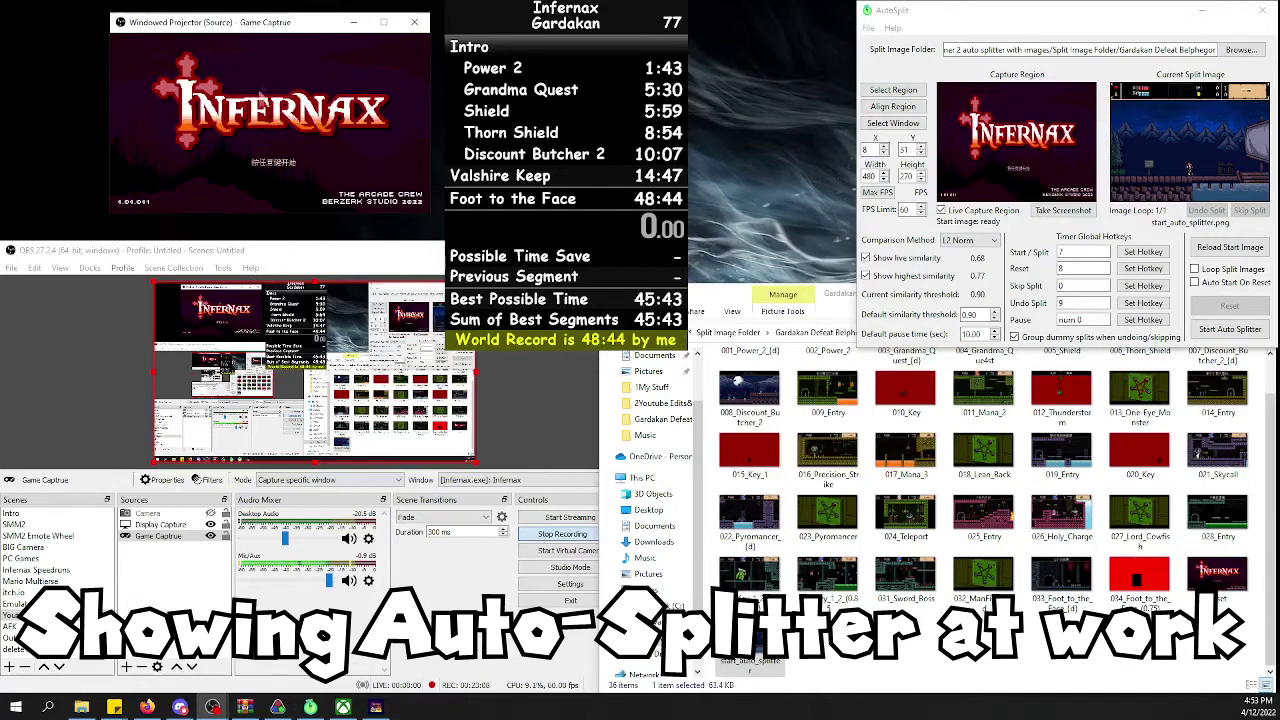
{"action": "left_click", "coordinate": [586, 399]}
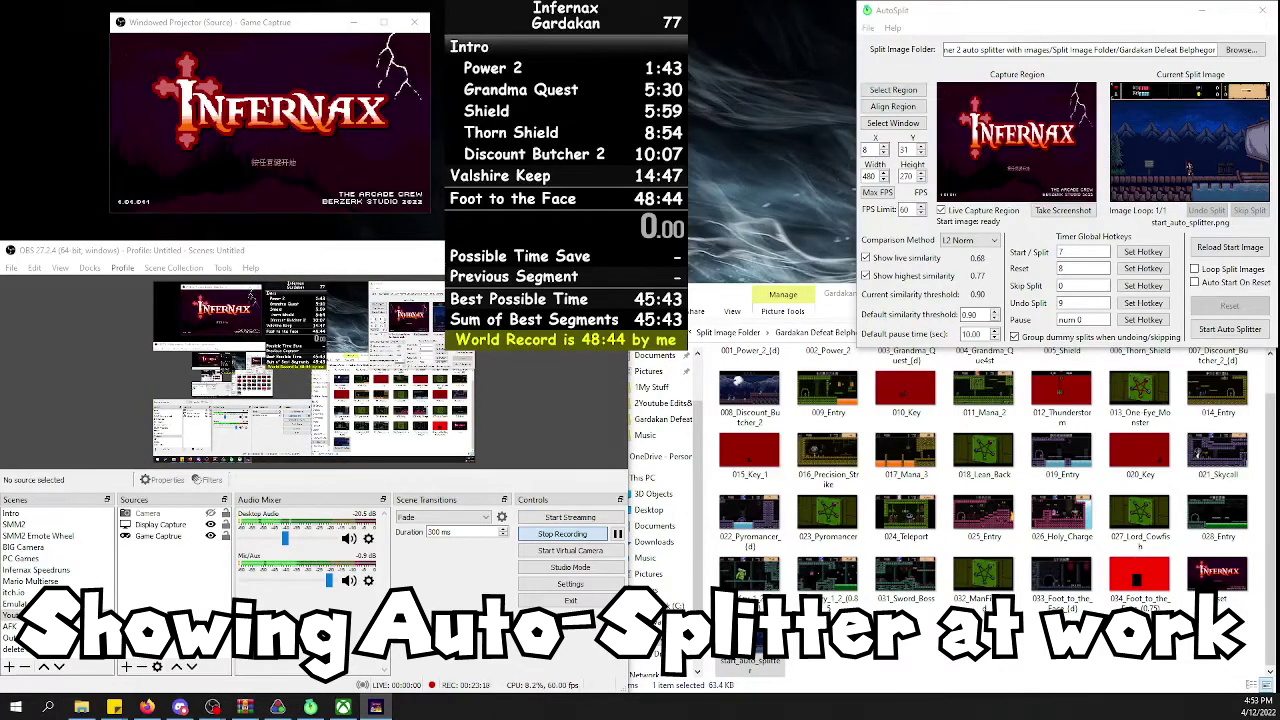
{"action": "key", "text": "Return"}
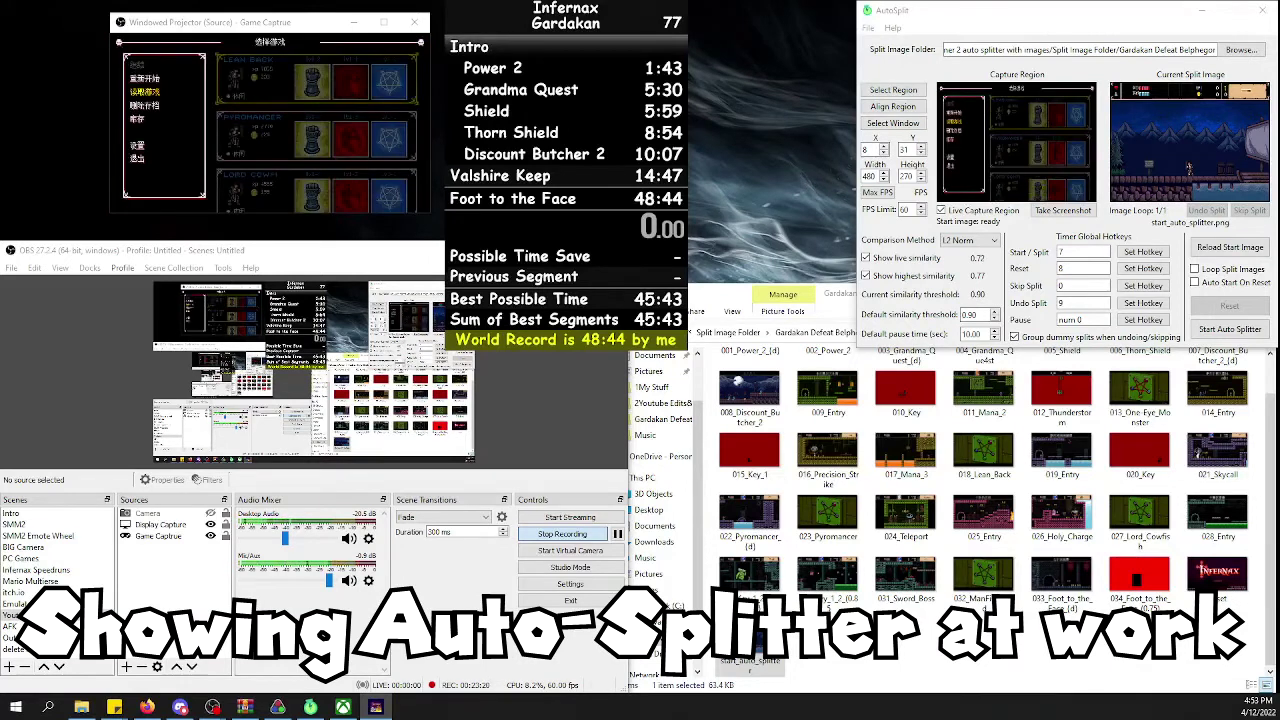
{"action": "key", "text": "Return"}
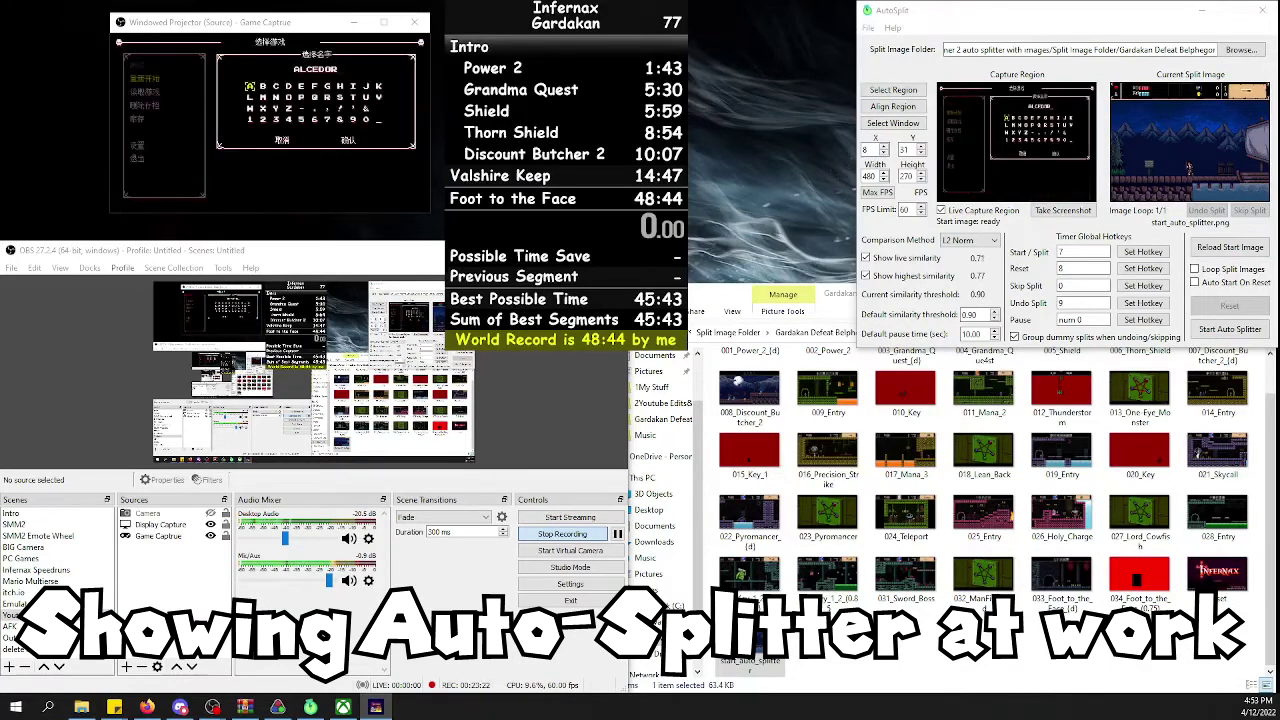
Replace the default character name on the new game's name entry grid and confirm the new name.
{"action": "key", "text": "Right"}
{"action": "key", "text": "Right"}
{"action": "key", "text": "Left"}
{"action": "key", "text": "Left"}
{"action": "key", "text": "Left"}
{"action": "key", "text": "Left"}
{"action": "key", "text": "Right"}
{"action": "key", "text": "Down"}
{"action": "key", "text": "Return"}
{"action": "key", "text": "Up"}
{"action": "key", "text": "Left"}
{"action": "key", "text": "Left"}
{"action": "key", "text": "Left"}
{"action": "key", "text": "Return"}
{"action": "key", "text": "Left"}
{"action": "key", "text": "Left"}
{"action": "key", "text": "Left"}
{"action": "key", "text": "Return"}
{"action": "key", "text": "Left"}
{"action": "key", "text": "Return"}
{"action": "key", "text": "Right"}
{"action": "key", "text": "Return"}
{"action": "key", "text": "Right"}
{"action": "key", "text": "Right"}
{"action": "key", "text": "Down"}
{"action": "key", "text": "Return"}
{"action": "key", "text": "Down"}
{"action": "key", "text": "Down"}
{"action": "key", "text": "Down"}
{"action": "key", "text": "Right"}
{"action": "key", "text": "Return"}
Choose the 休闲模式 difficulty to start the Infernax run, and bring the first split images into view in the folder.
{"action": "key", "text": "Down"}
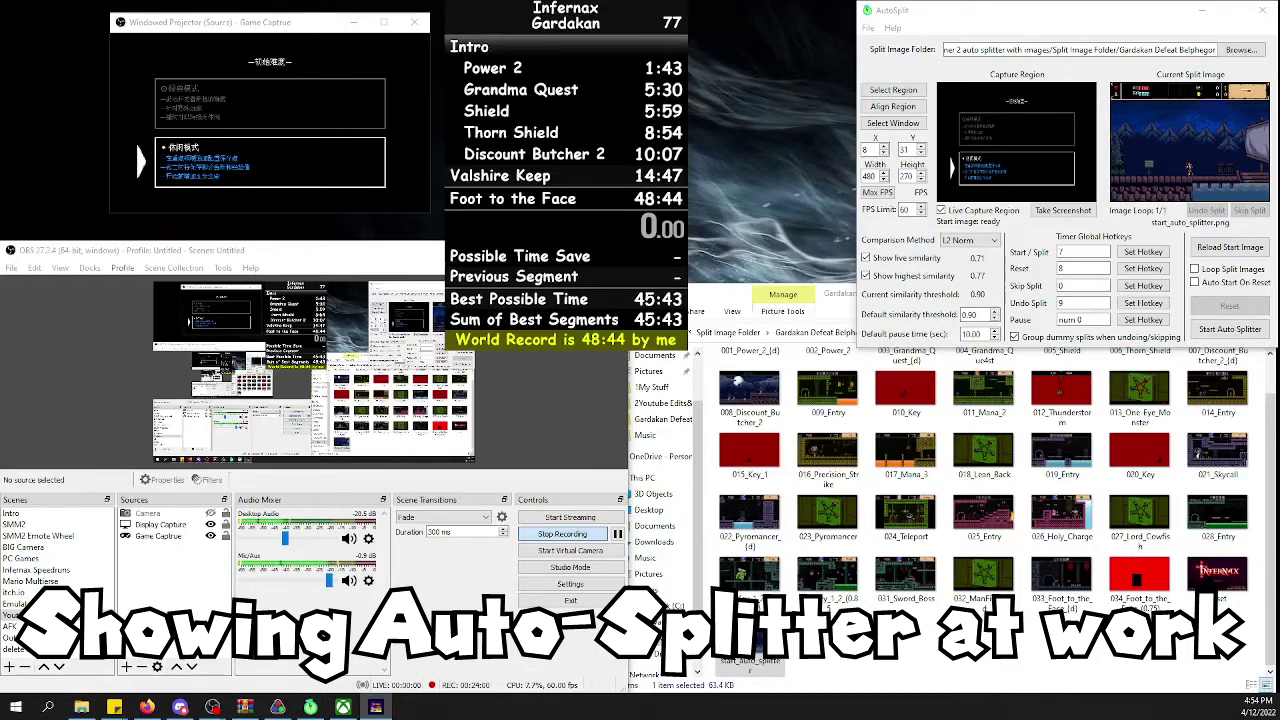
{"action": "key", "text": "Return"}
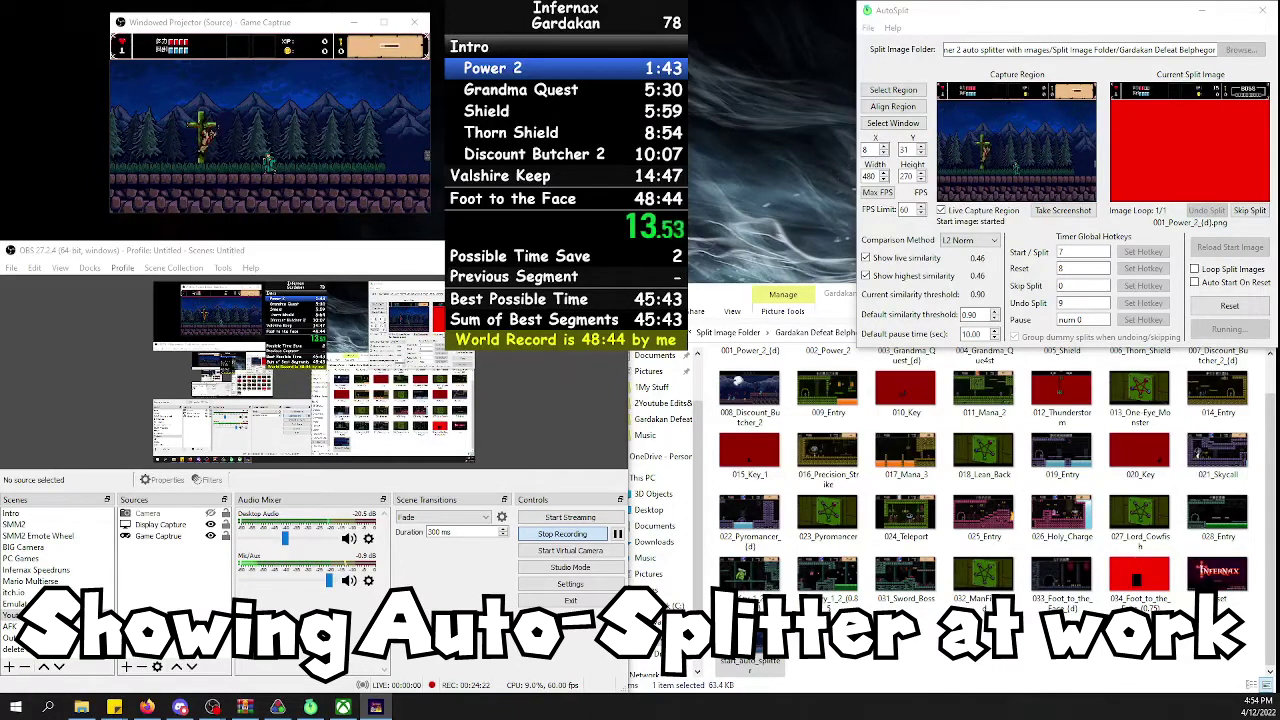
{"action": "scroll", "coordinate": [868, 452], "scroll_direction": "up", "scroll_amount": 1}
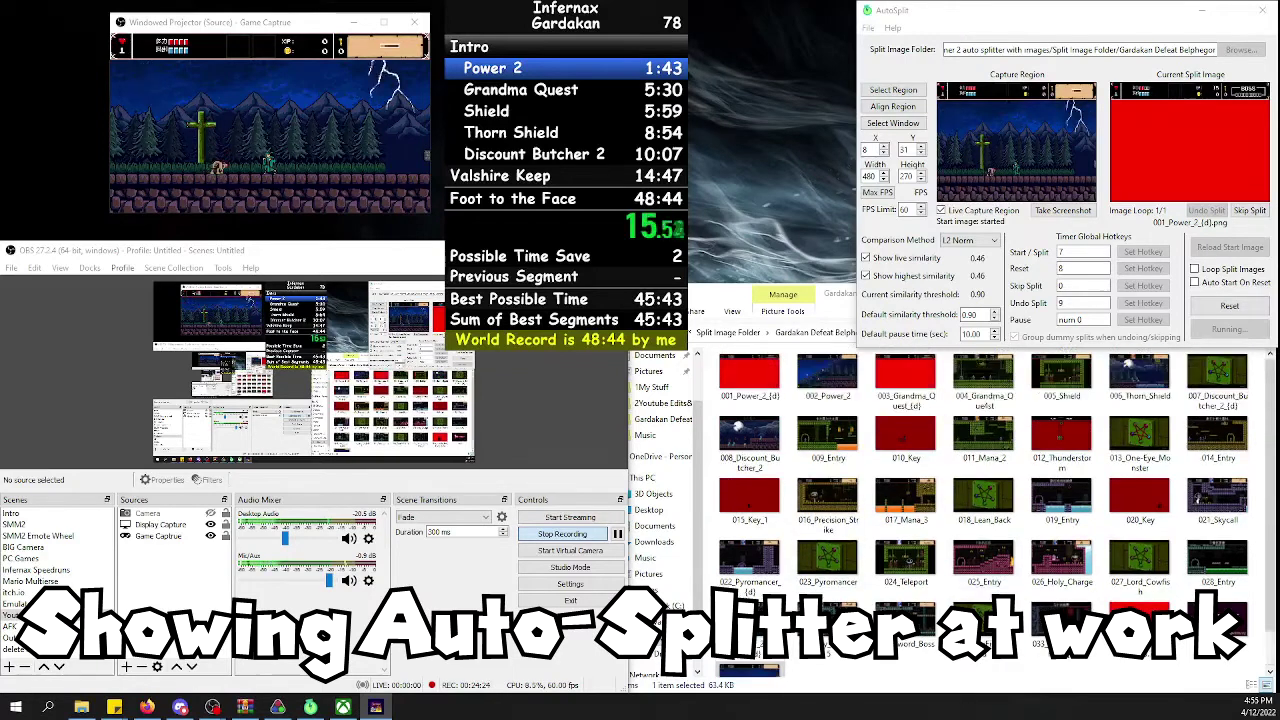
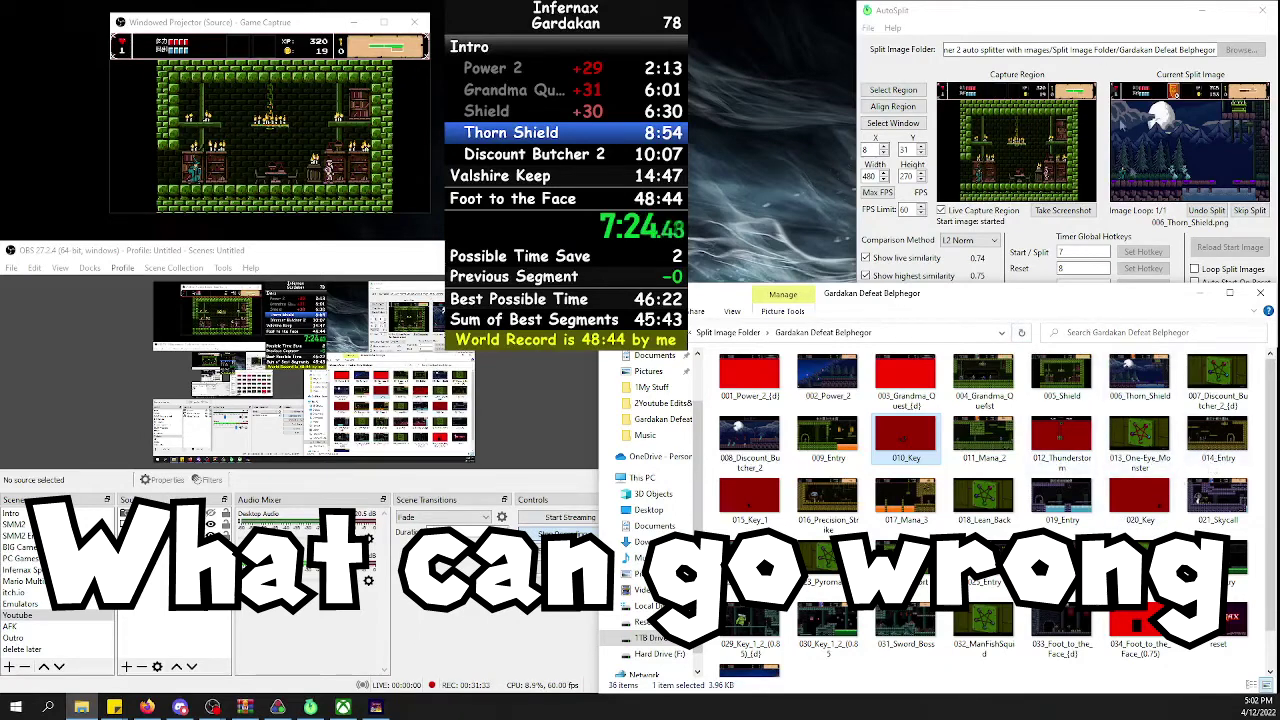
View the 021_Skycall and 026_Holy_Charge split images at full size and close each one.
{"action": "left_click", "coordinate": [1207, 503]}
{"action": "double_click", "coordinate": [1207, 503]}
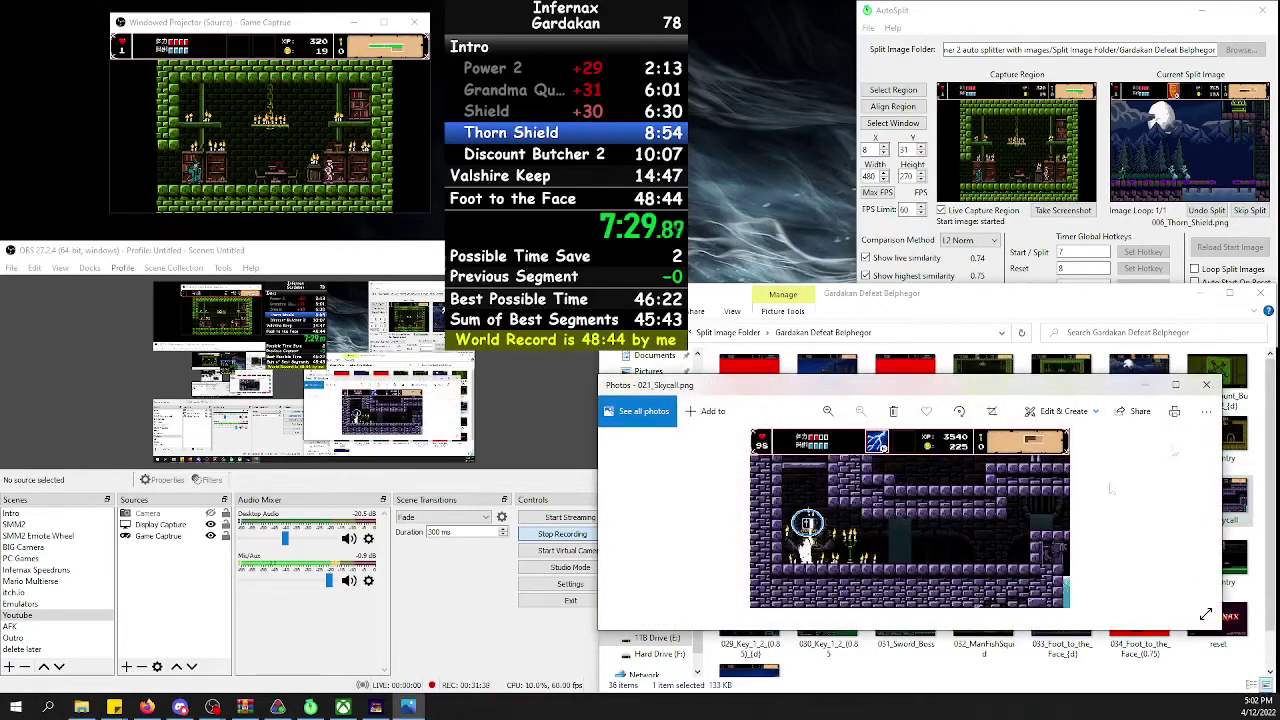
{"action": "left_click", "coordinate": [1206, 384]}
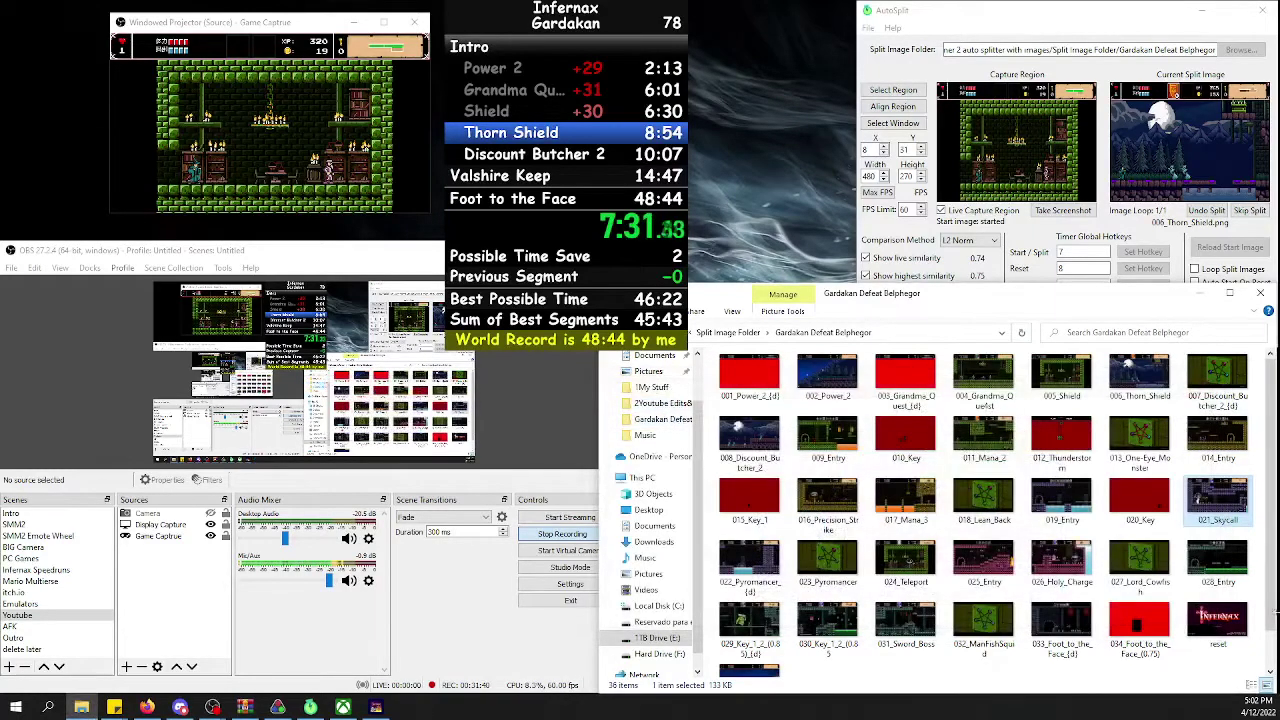
{"action": "double_click", "coordinate": [1061, 562]}
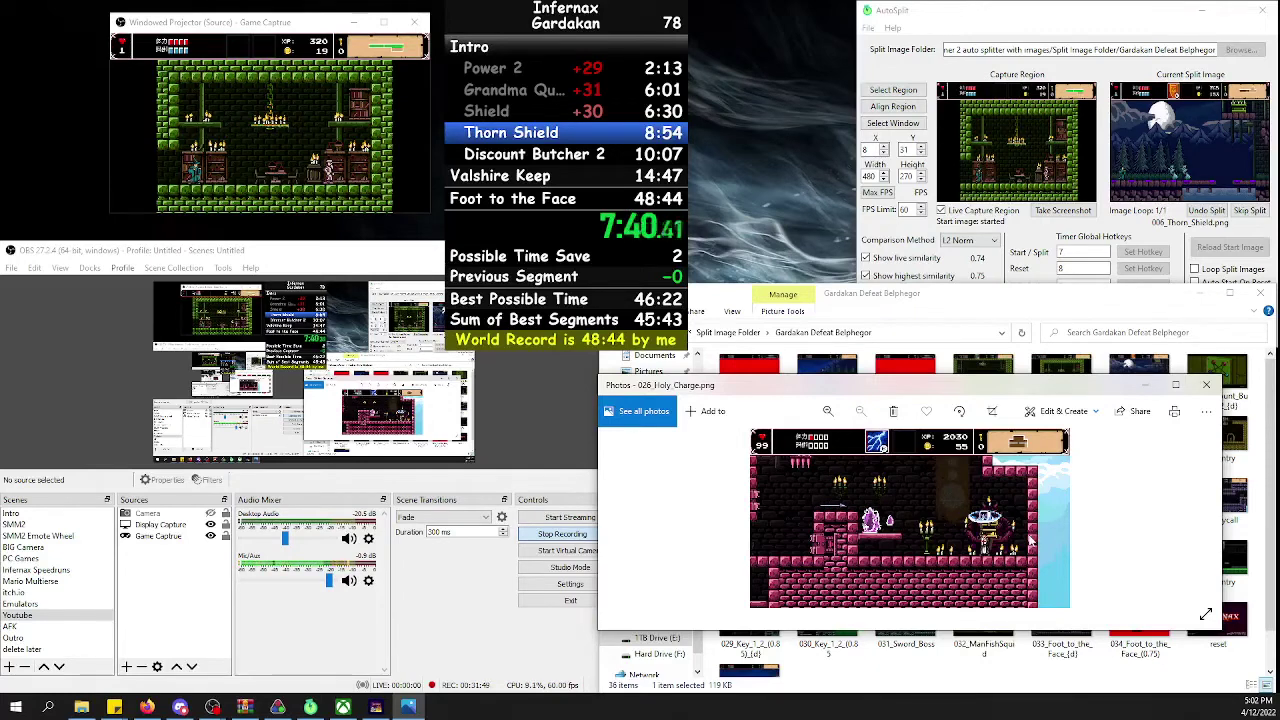
{"action": "left_click", "coordinate": [1206, 385]}
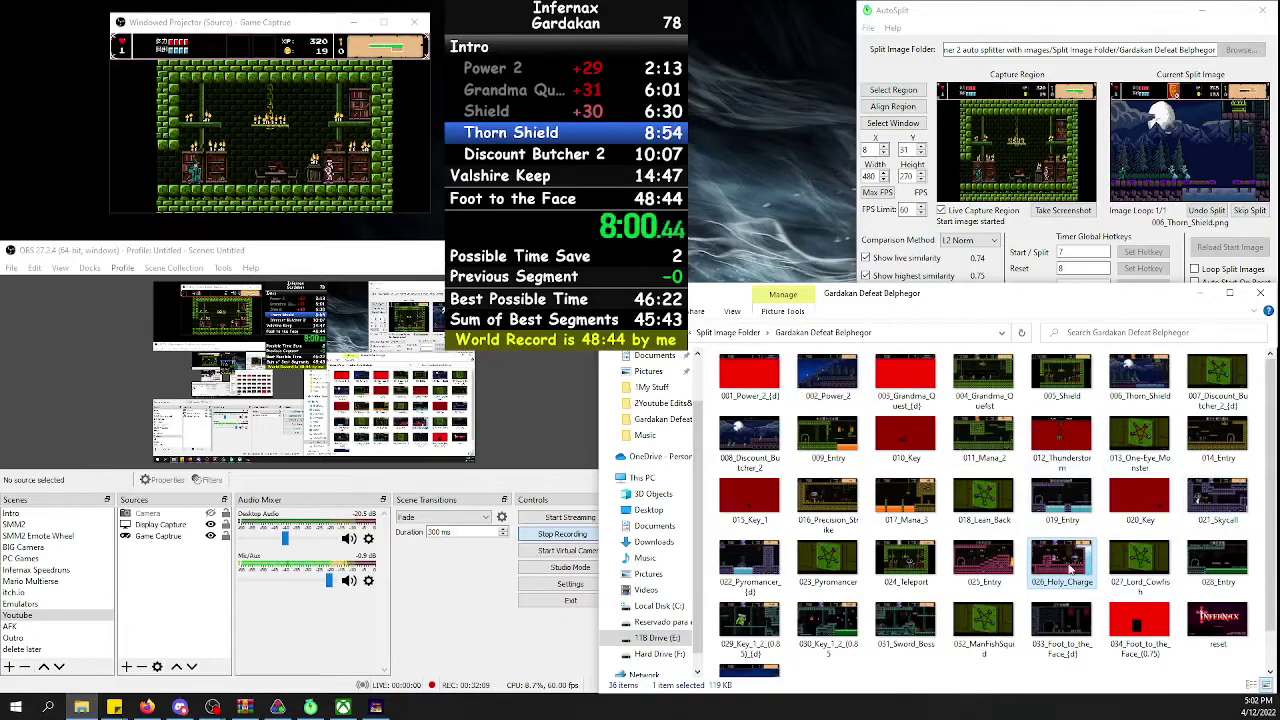
Bring AutoSplit to the front and select the 034_Foot_to_the_Face_(0.75) image in the split image folder.
{"action": "left_click", "coordinate": [1114, 20]}
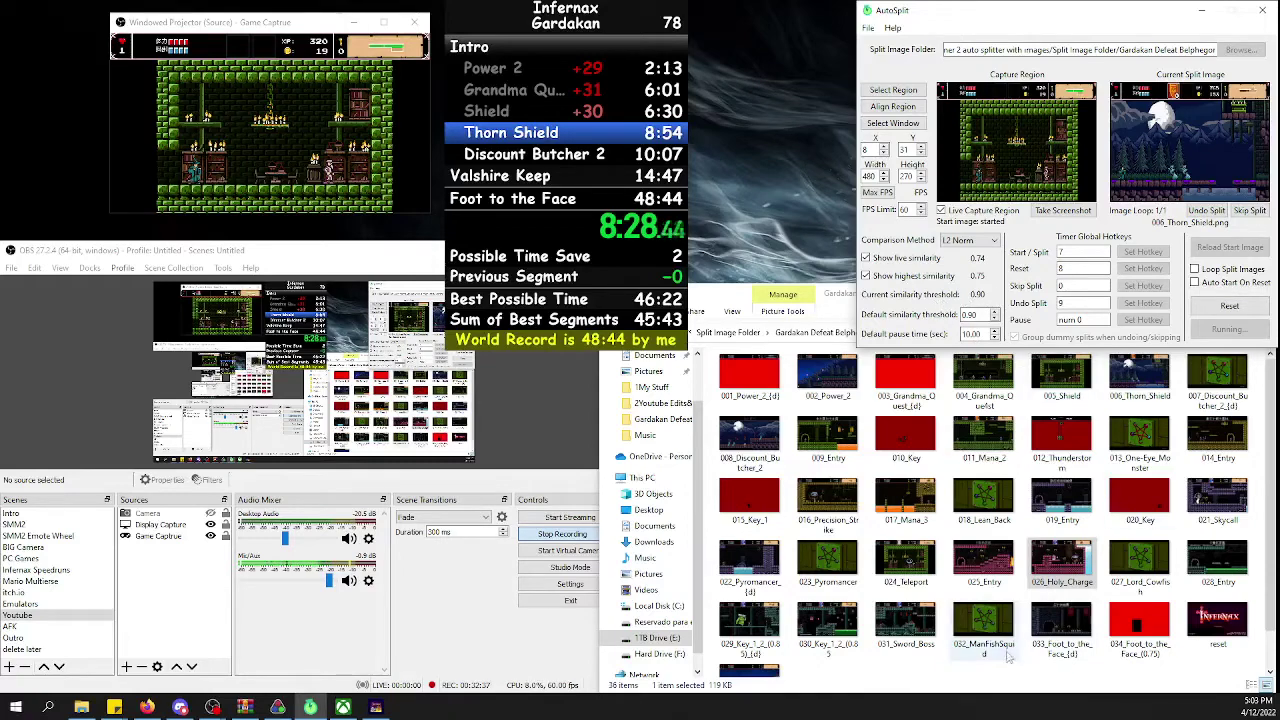
{"action": "scroll", "coordinate": [1012, 650], "scroll_direction": "down", "scroll_amount": 1}
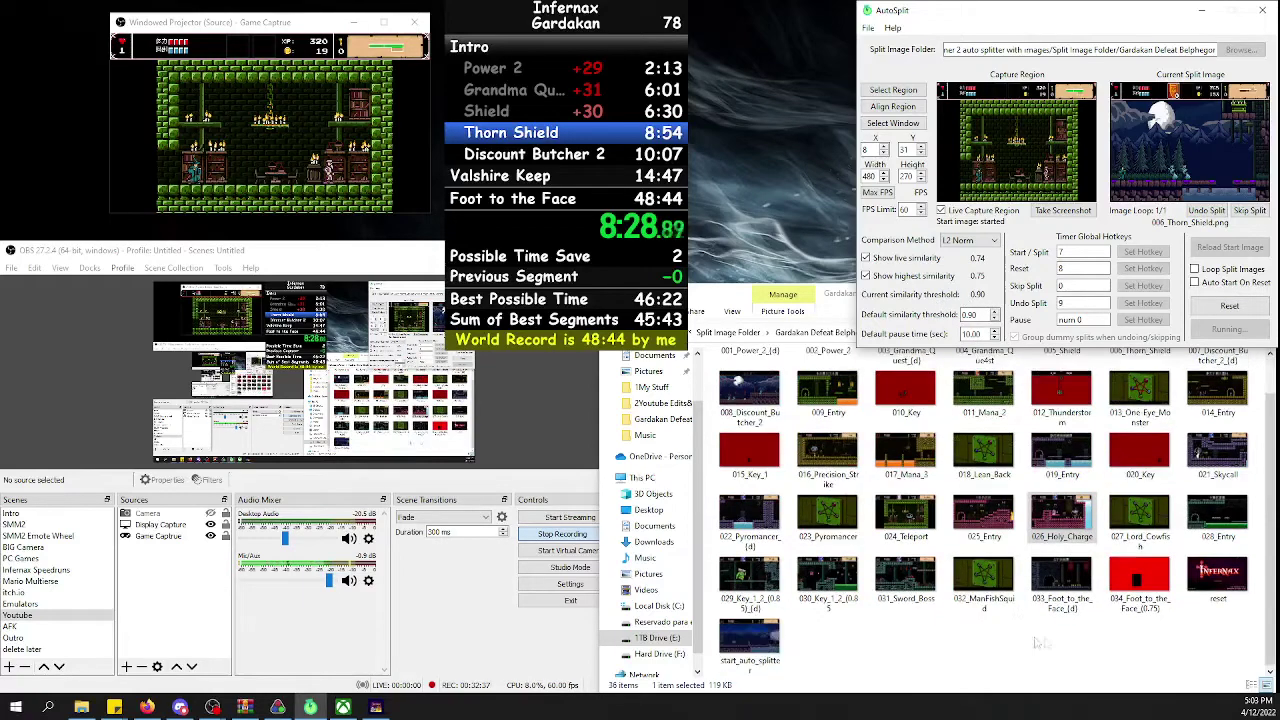
{"action": "left_click", "coordinate": [1158, 612]}
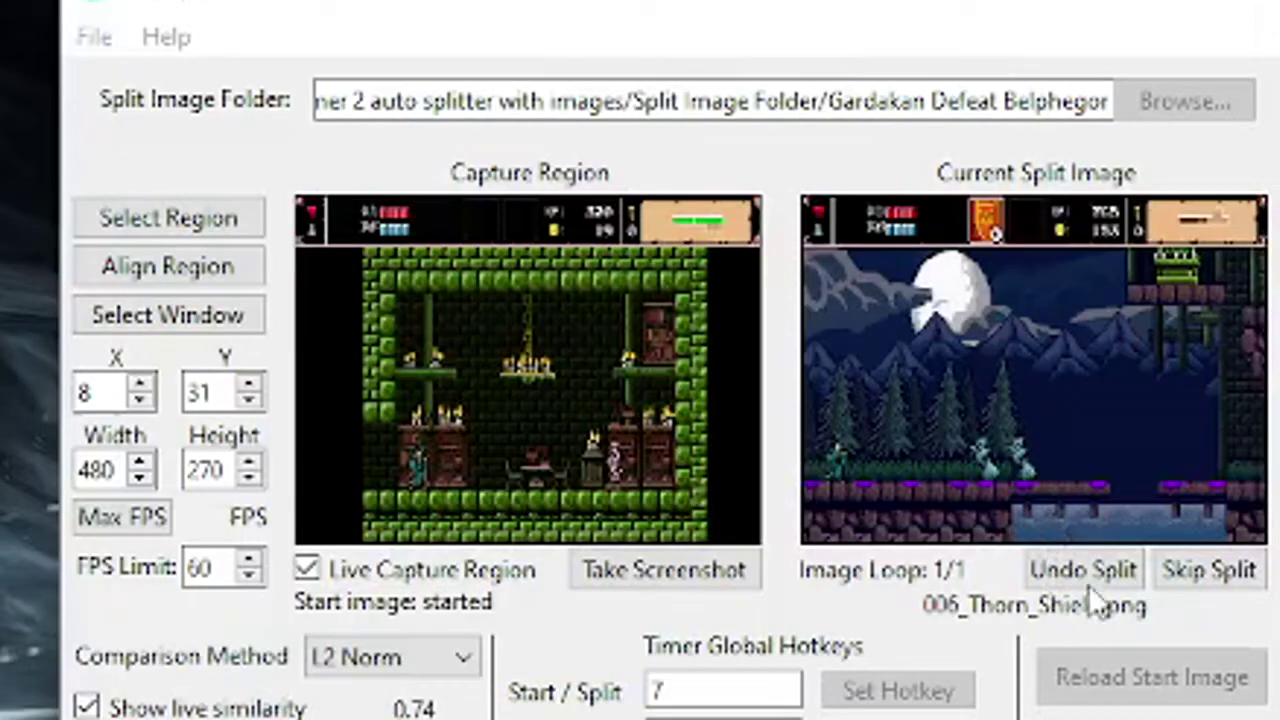
Skip AutoSplit's current split image forward from 006_Thorn_Shield to 010_Key without advancing the timer.
{"action": "left_click", "coordinate": [1224, 576]}
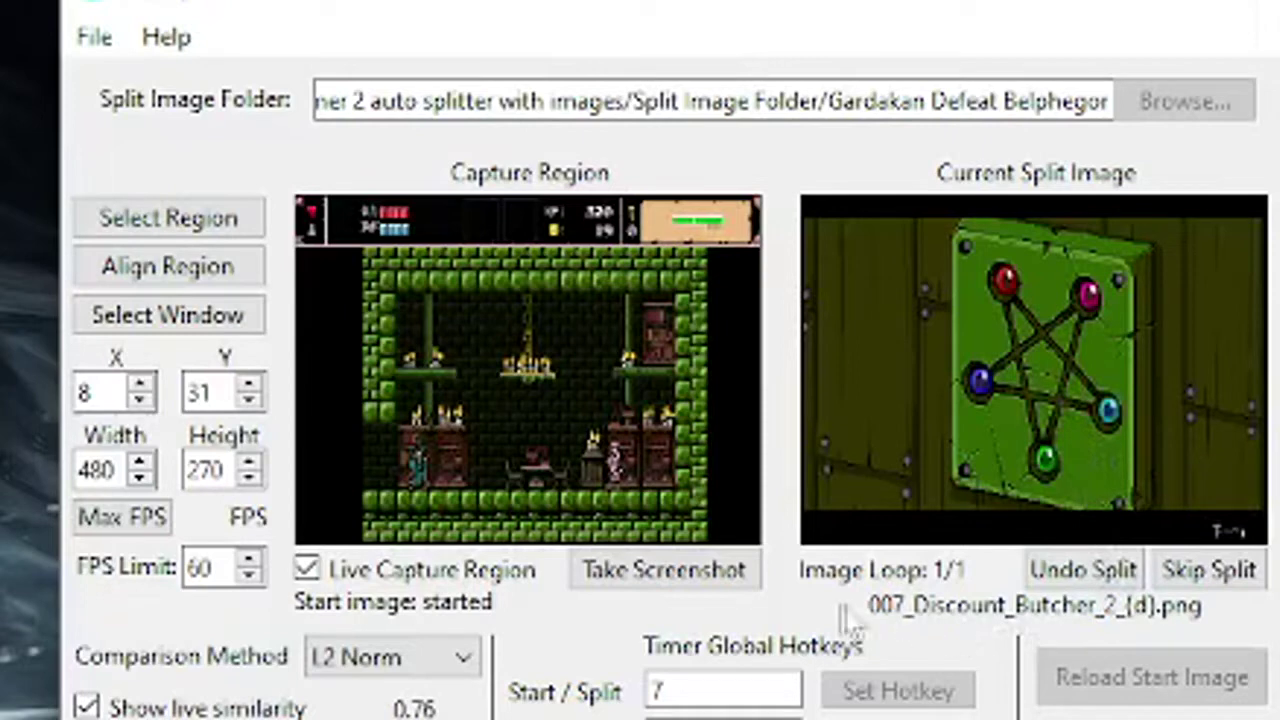
{"action": "left_click", "coordinate": [1240, 572]}
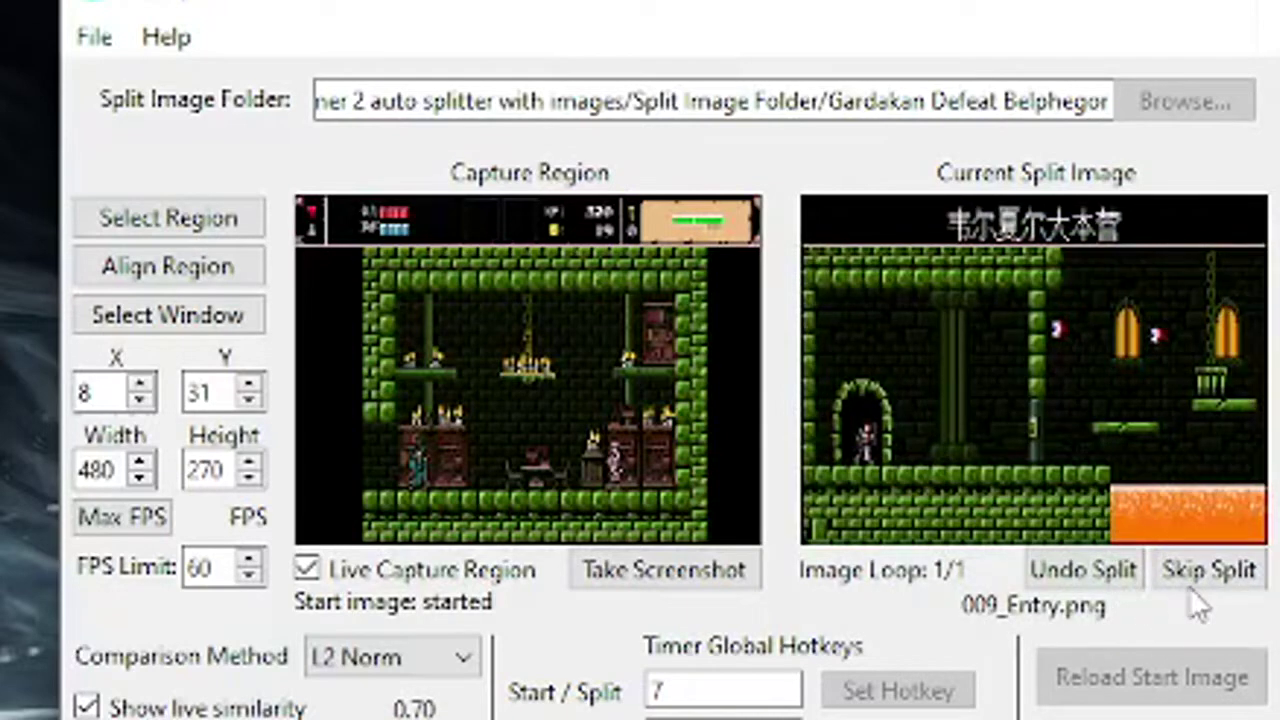
{"action": "left_click", "coordinate": [1226, 571]}
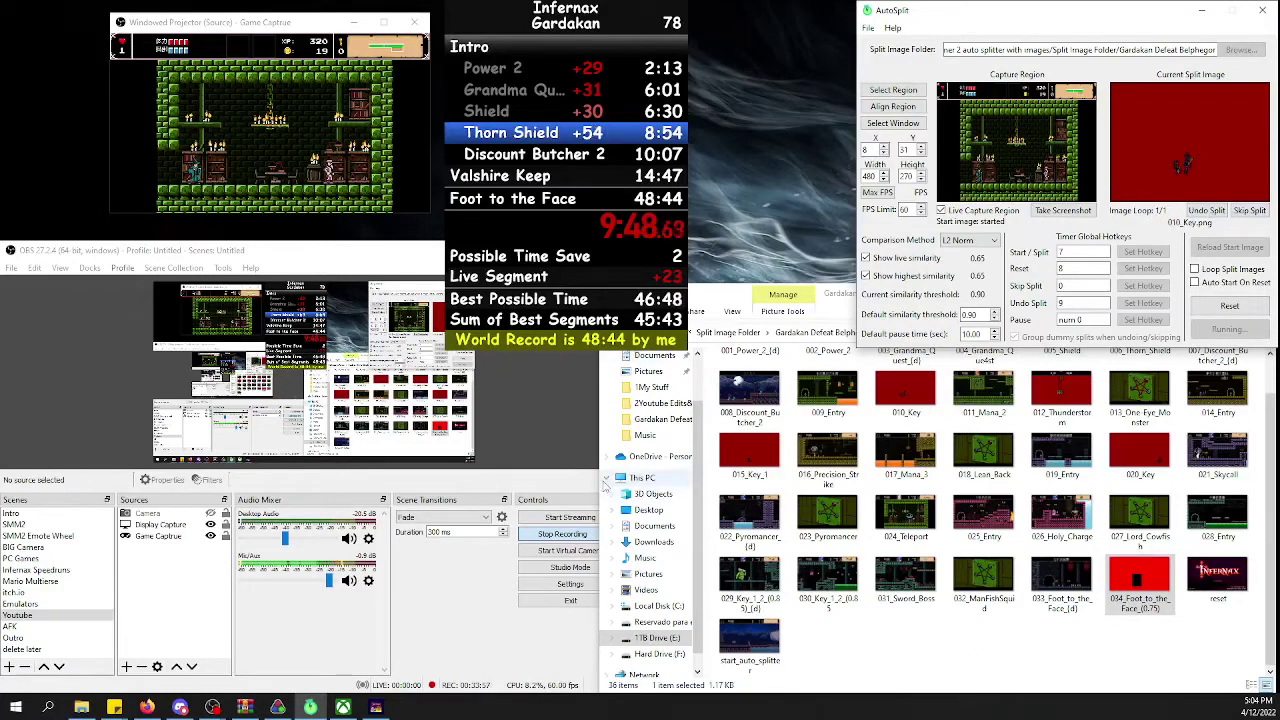
Review the canvas and output resolutions in the OBS video settings with the timer out of the way, and close the settings unchanged.
{"action": "left_click", "coordinate": [569, 584]}
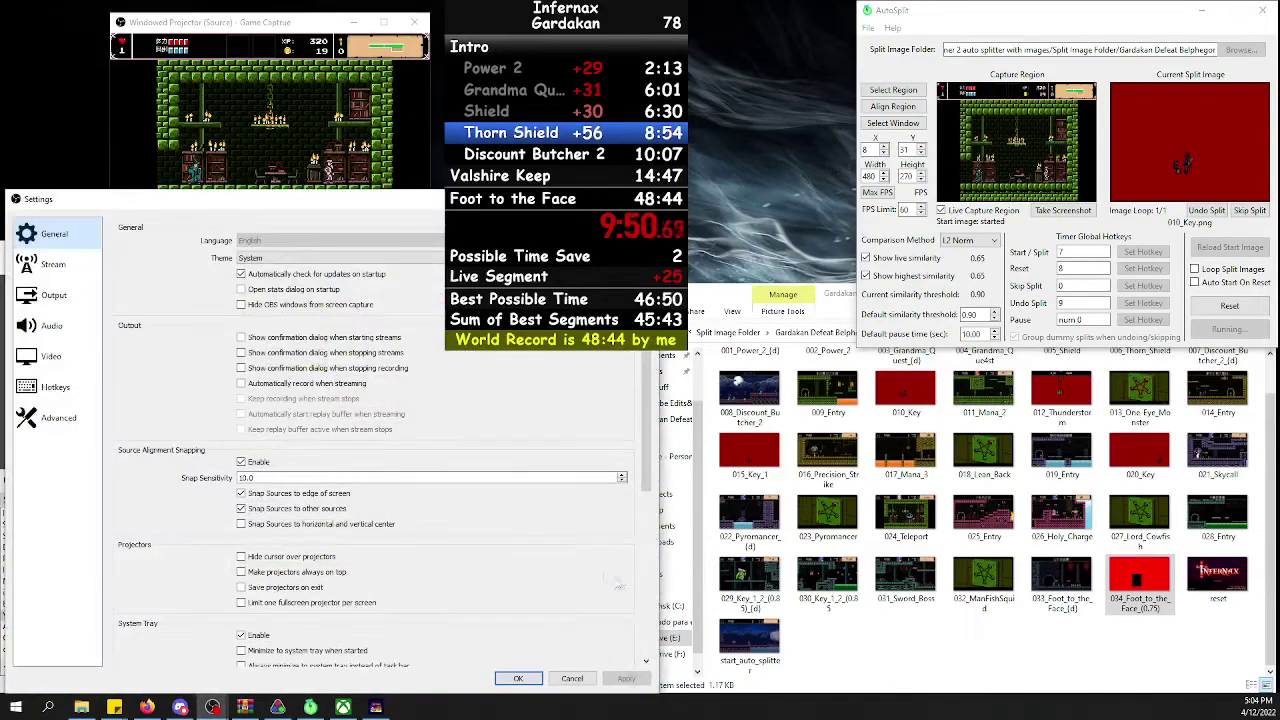
{"action": "left_click", "coordinate": [52, 358]}
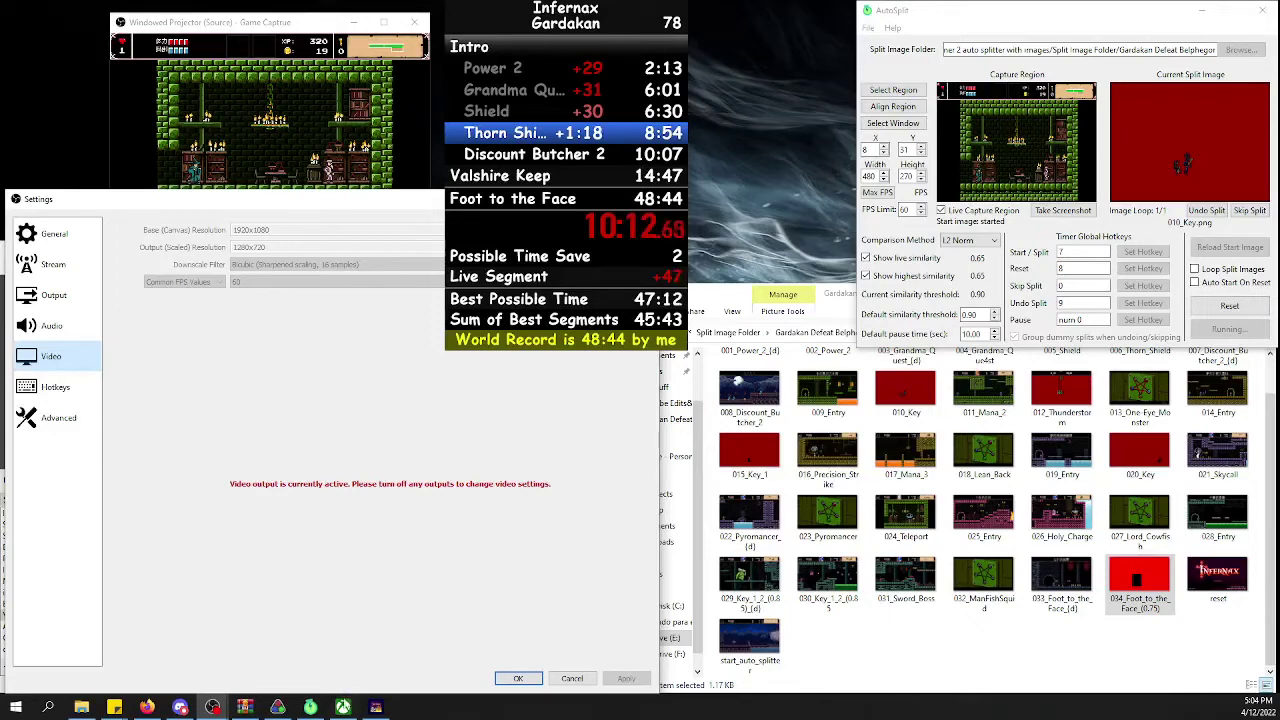
{"action": "left_click", "coordinate": [278, 707]}
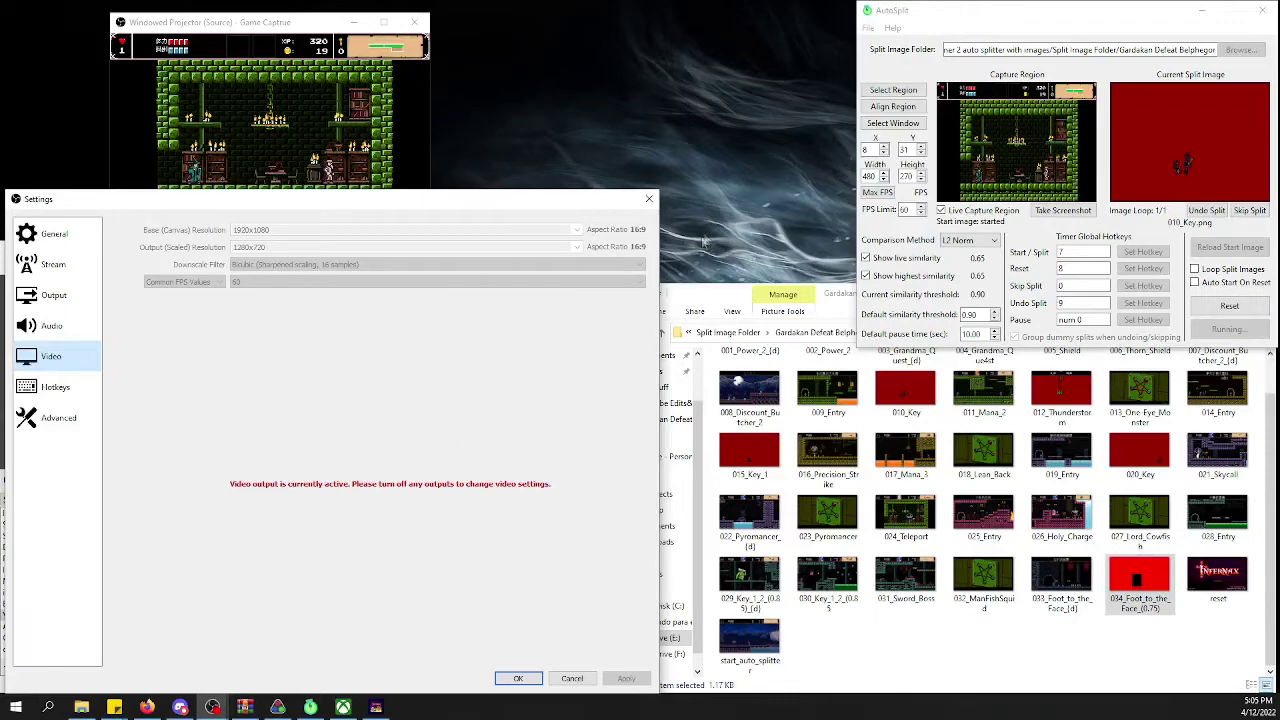
{"action": "left_click", "coordinate": [575, 681]}
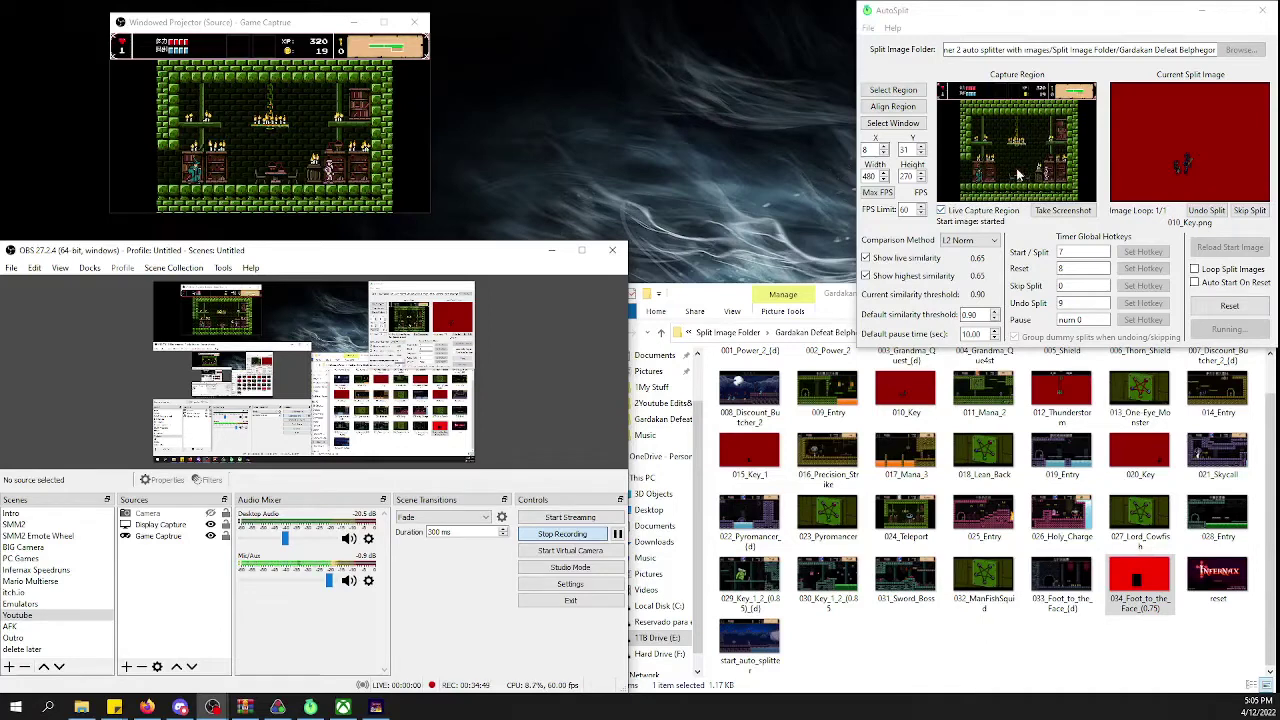
Take a test screenshot of AutoSplit's capture region, close its preview, and delete the 001_SplitImage file from the split image folder.
{"action": "left_click", "coordinate": [1070, 210]}
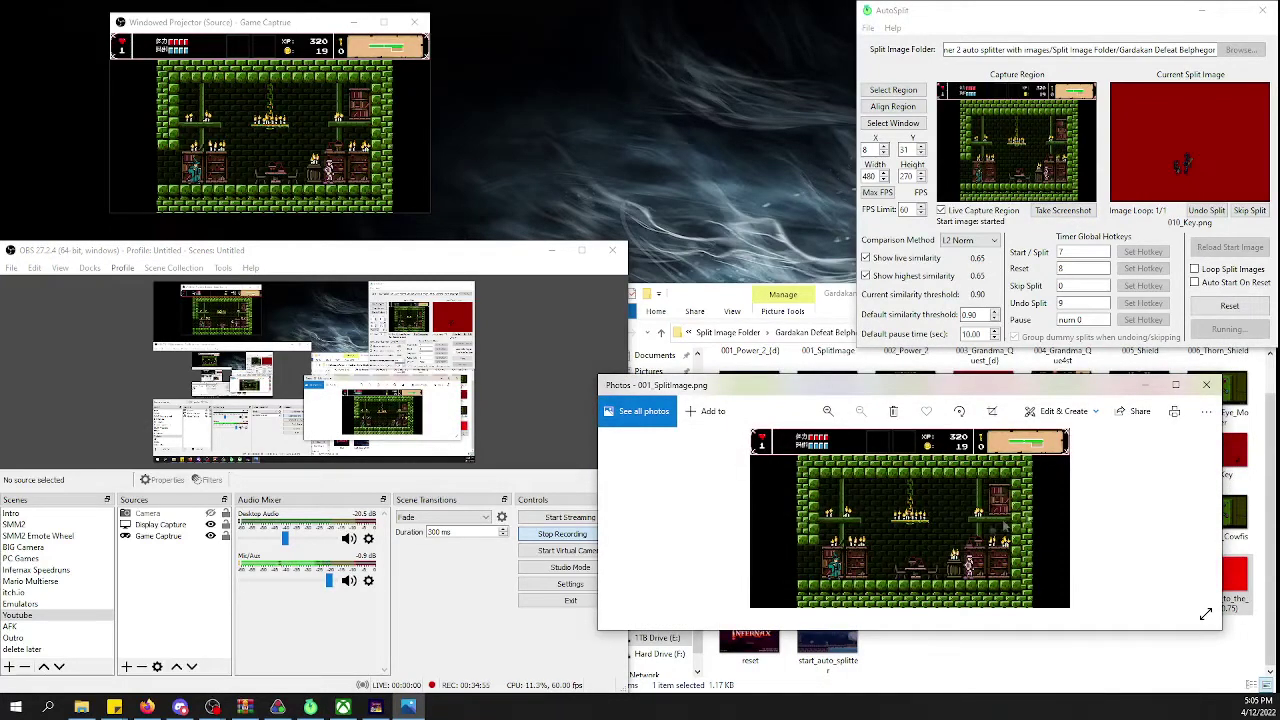
{"action": "left_click", "coordinate": [1206, 384]}
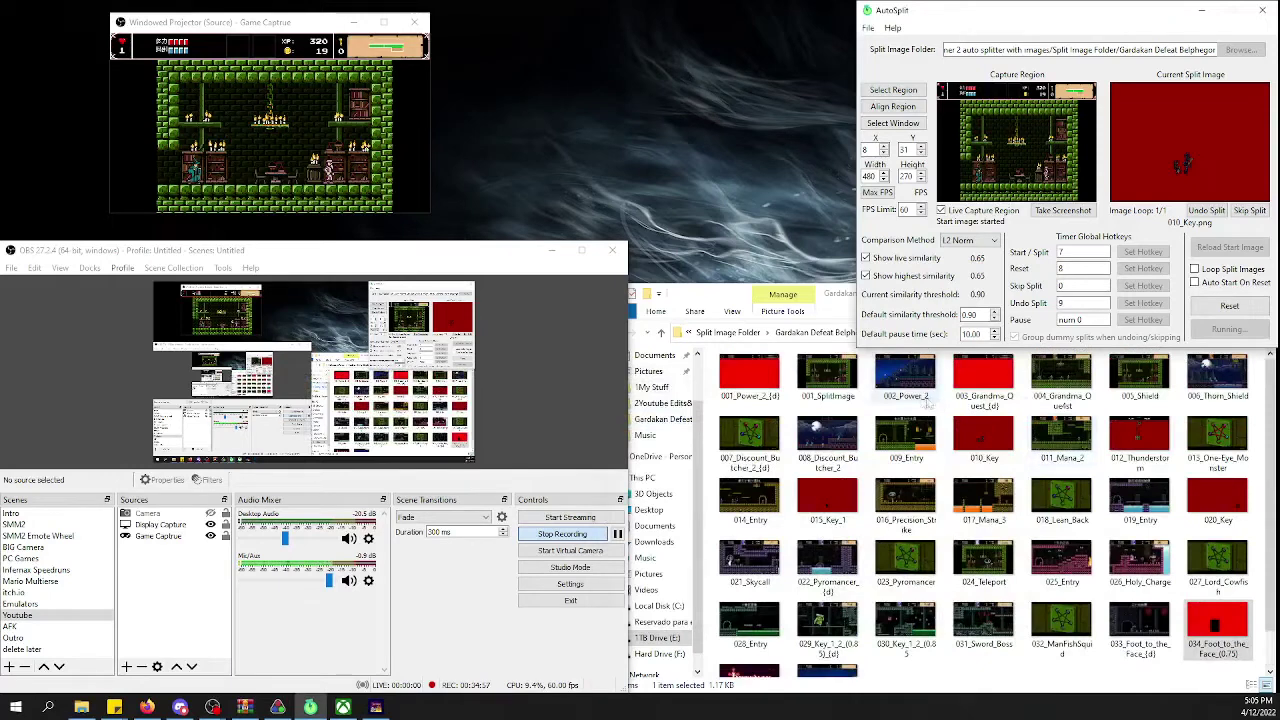
{"action": "left_click", "coordinate": [815, 400]}
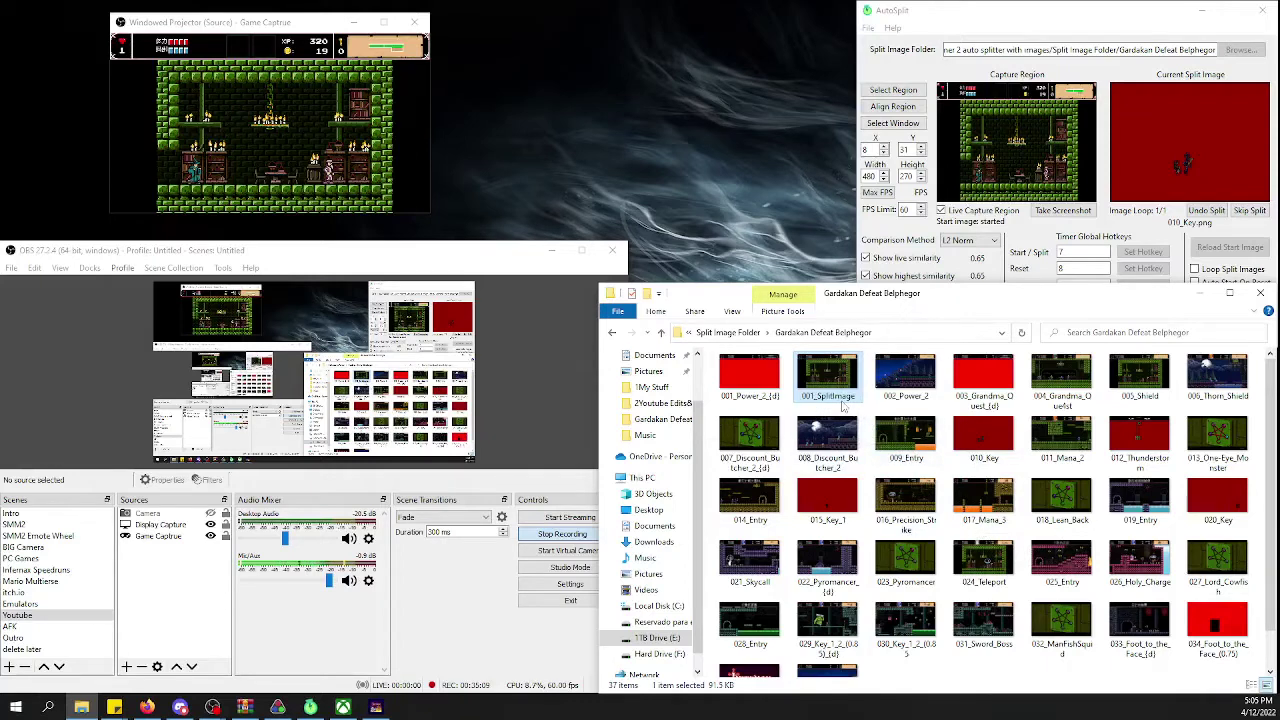
{"action": "left_click", "coordinate": [884, 386]}
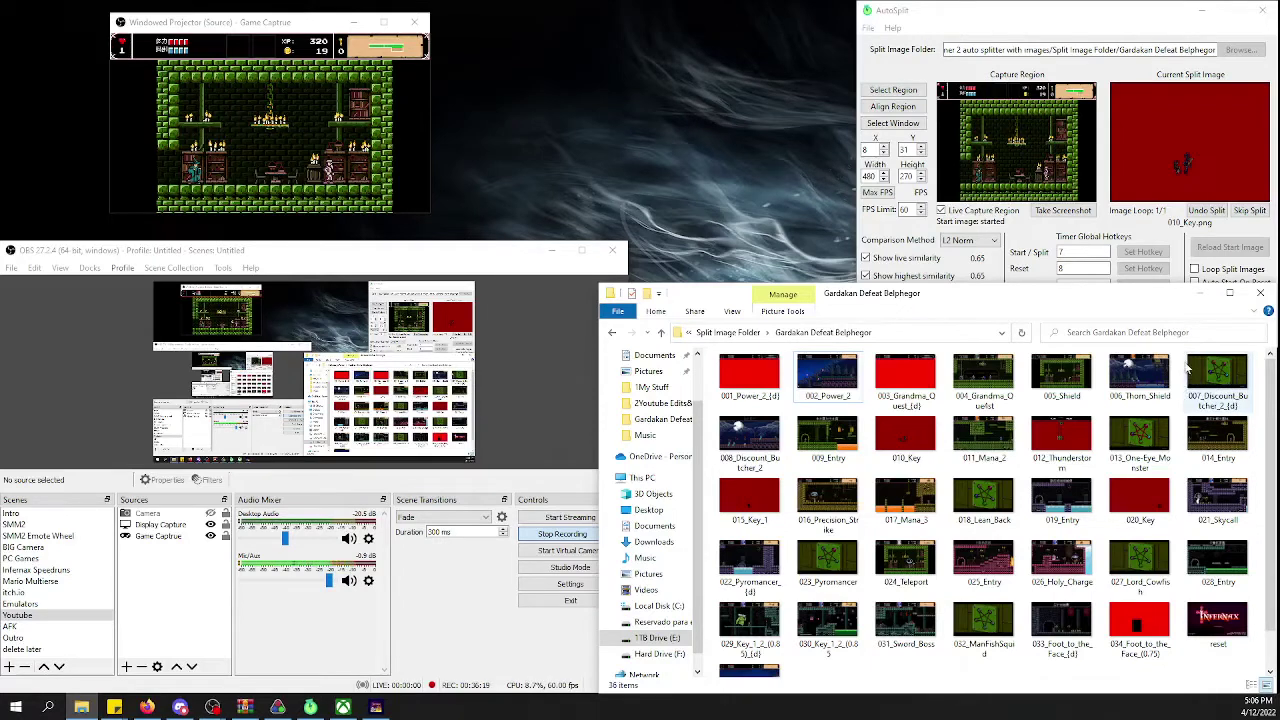
Bring AutoSplit and the game projector to the front, and select the 017_Mana image in the split image folder.
{"action": "left_click", "coordinate": [1071, 16]}
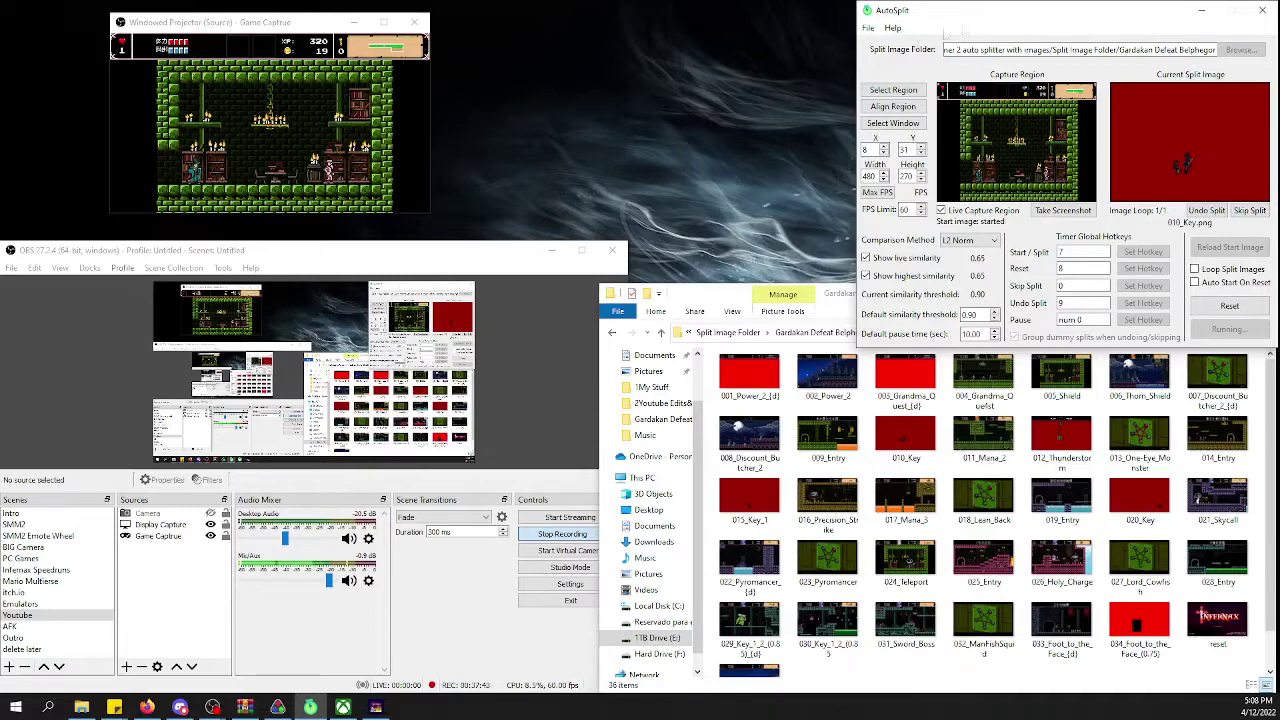
{"action": "left_click", "coordinate": [367, 125]}
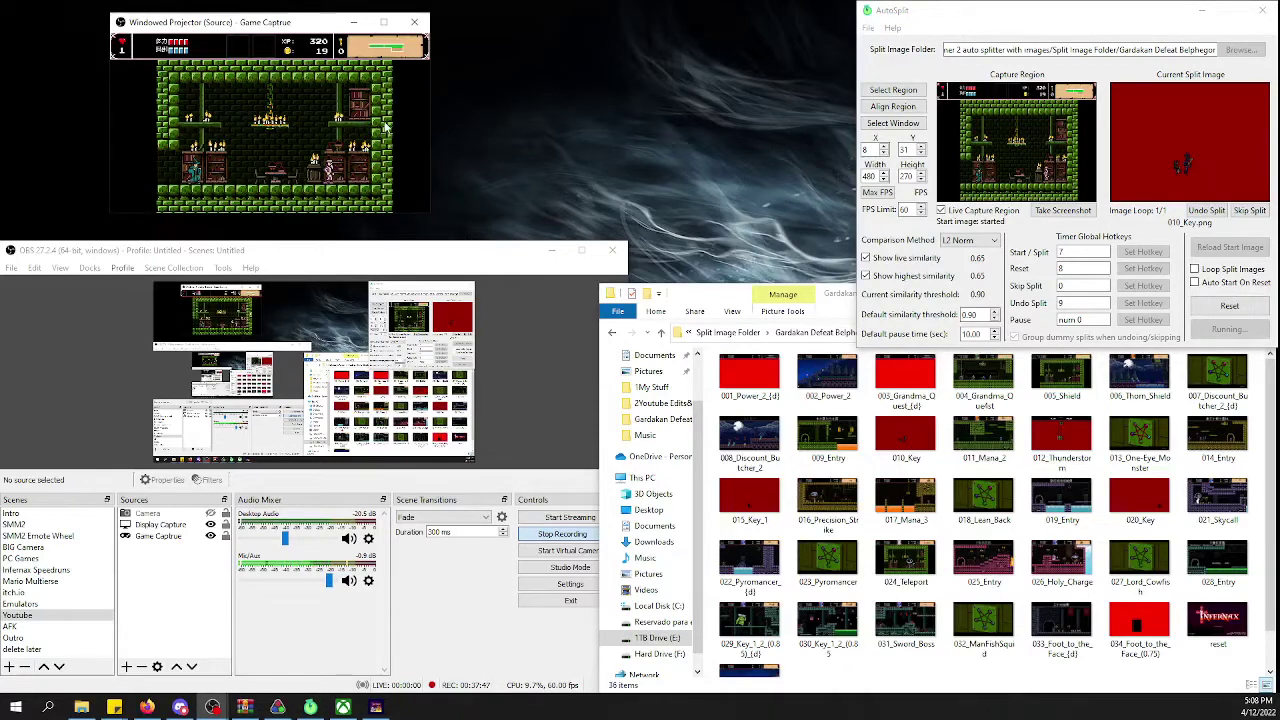
{"action": "left_click", "coordinate": [905, 498]}
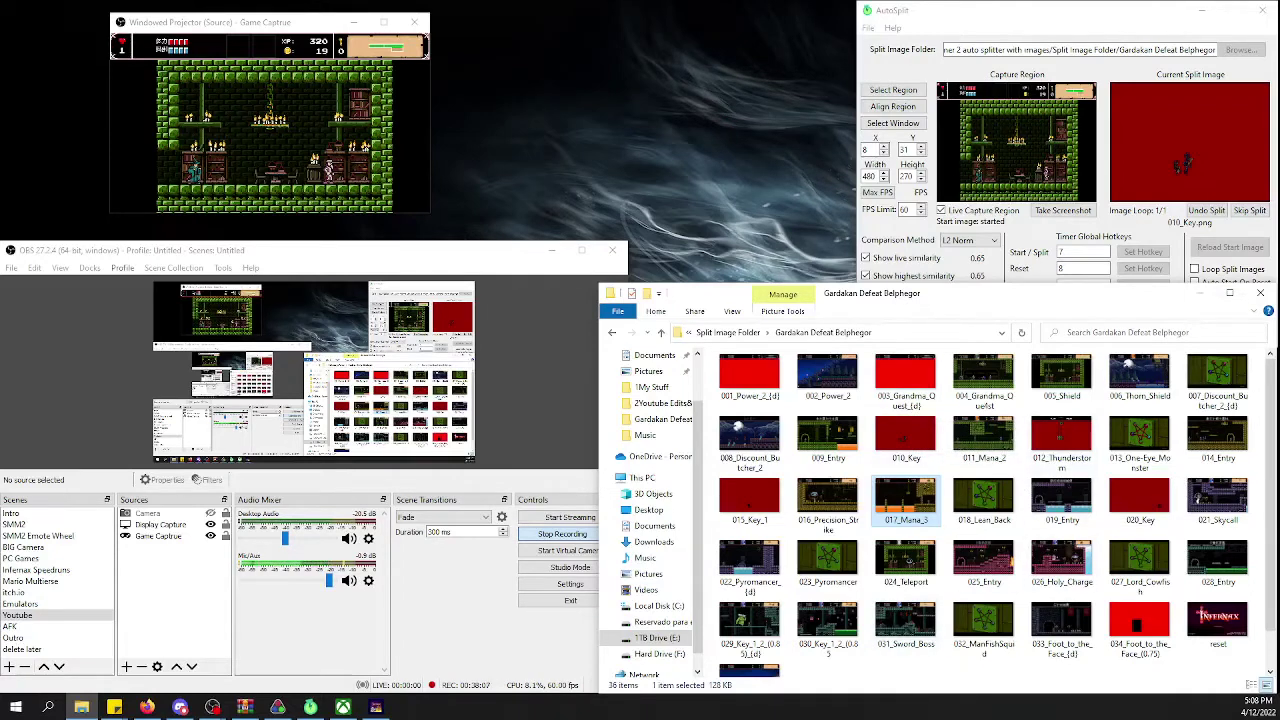
Show the timer again and quit the running game to its title screen from the pause menu, confirming the warning about unsaved progress.
{"action": "left_click", "coordinate": [760, 222]}
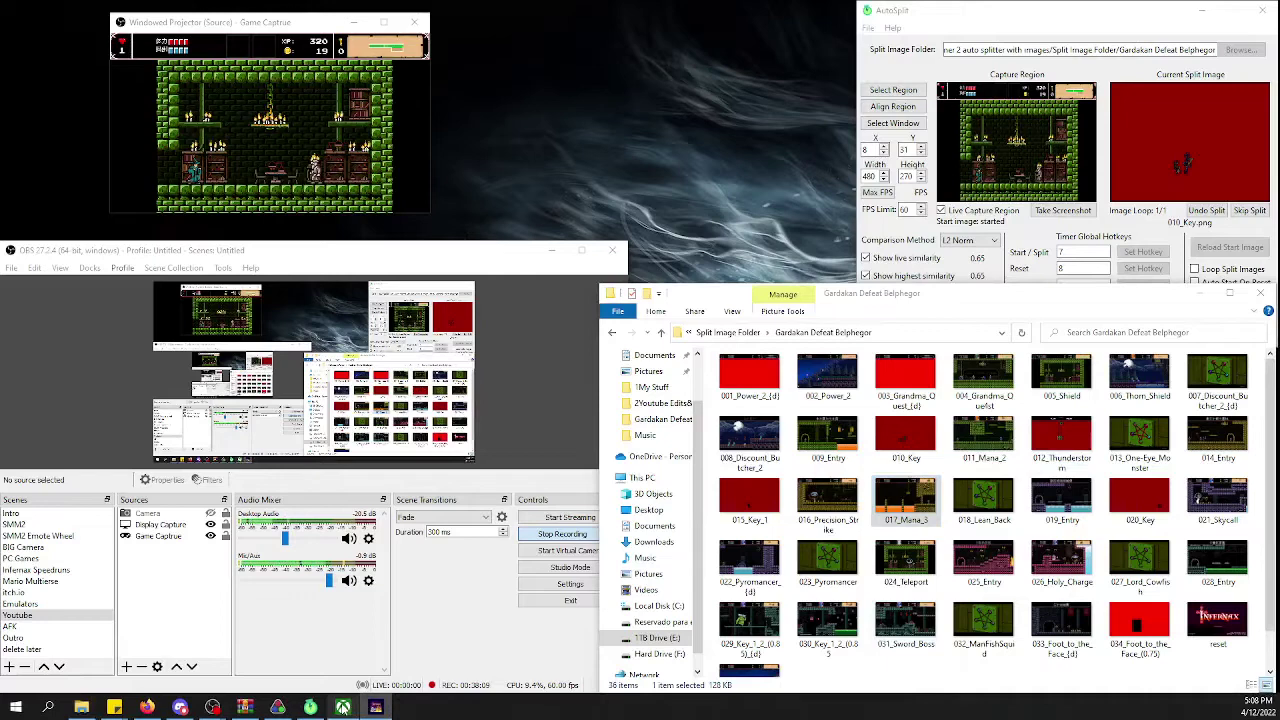
{"action": "left_click", "coordinate": [277, 707]}
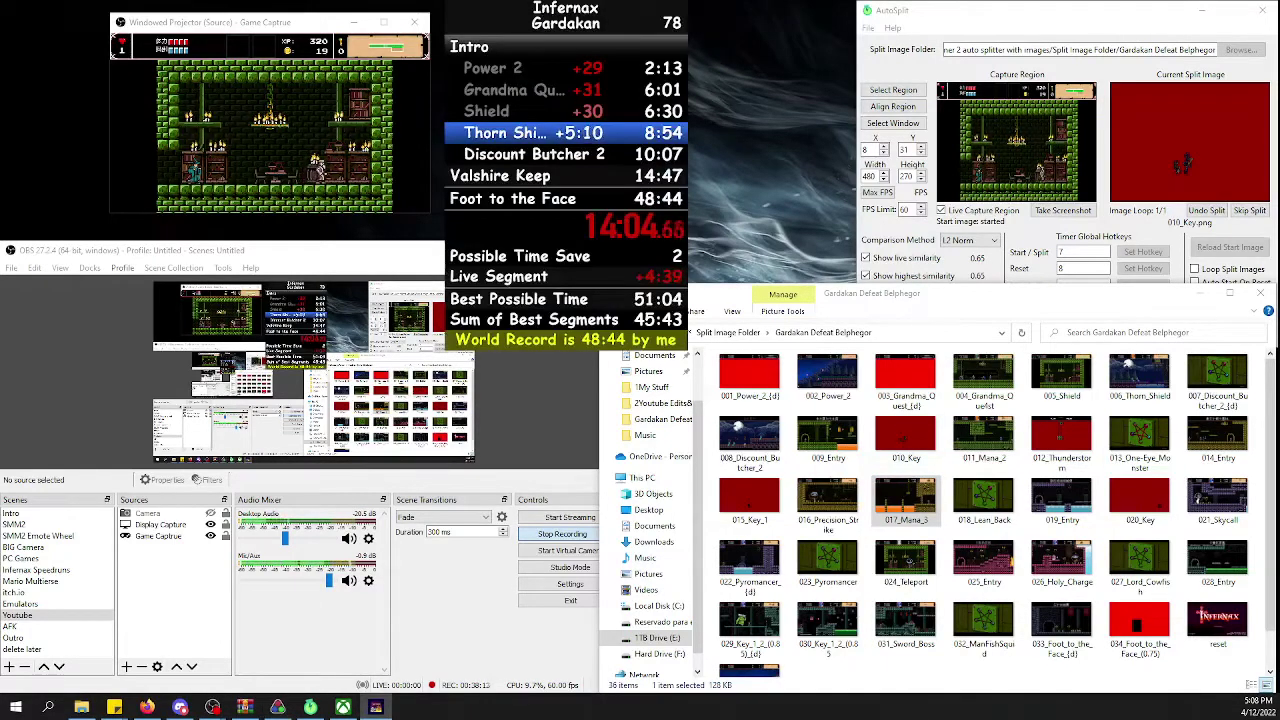
{"action": "key", "text": "Escape"}
{"action": "key", "text": "Up"}
{"action": "key", "text": "Return"}
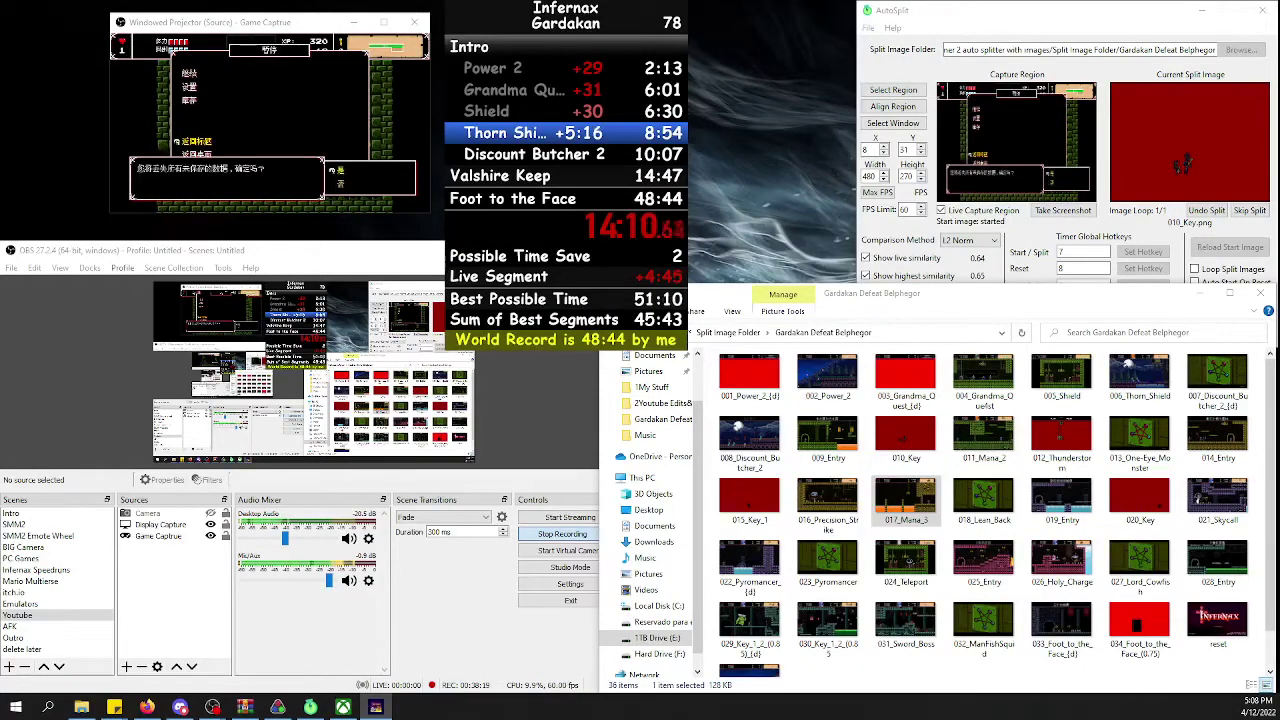
{"action": "key", "text": "Return"}
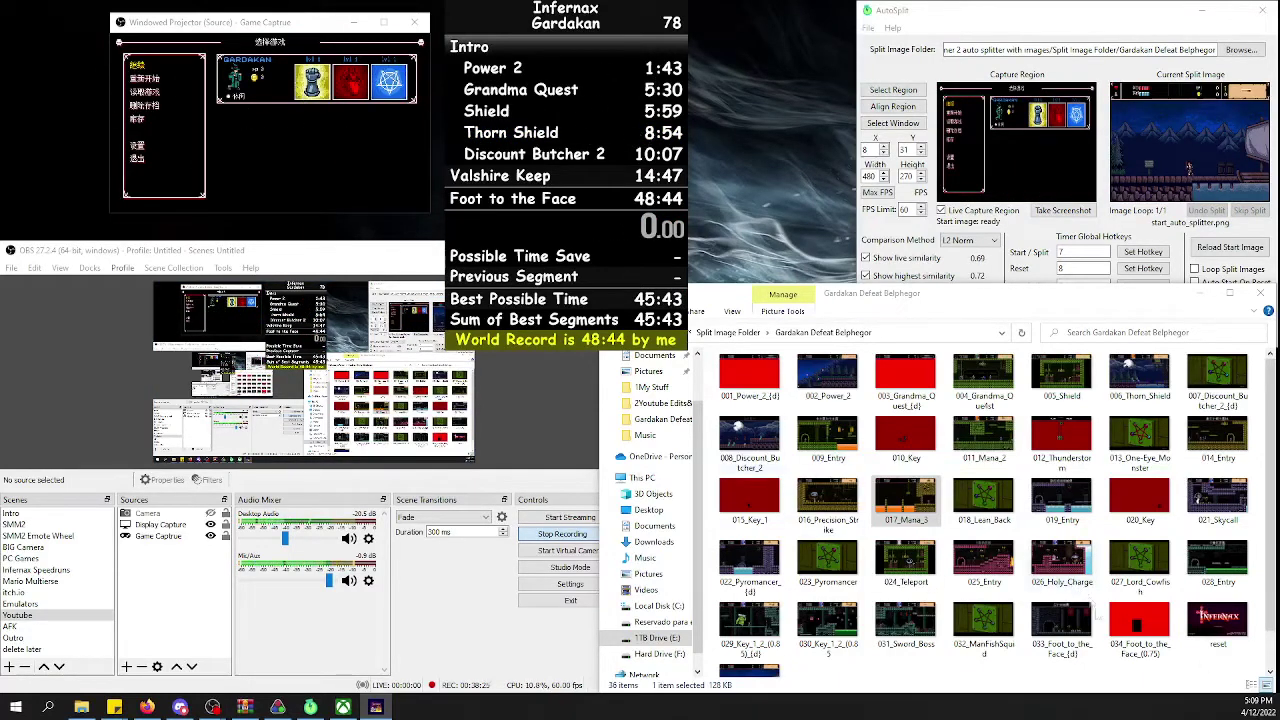
View the reset split image of the Infernax title screen and close it.
{"action": "double_click", "coordinate": [1215, 622]}
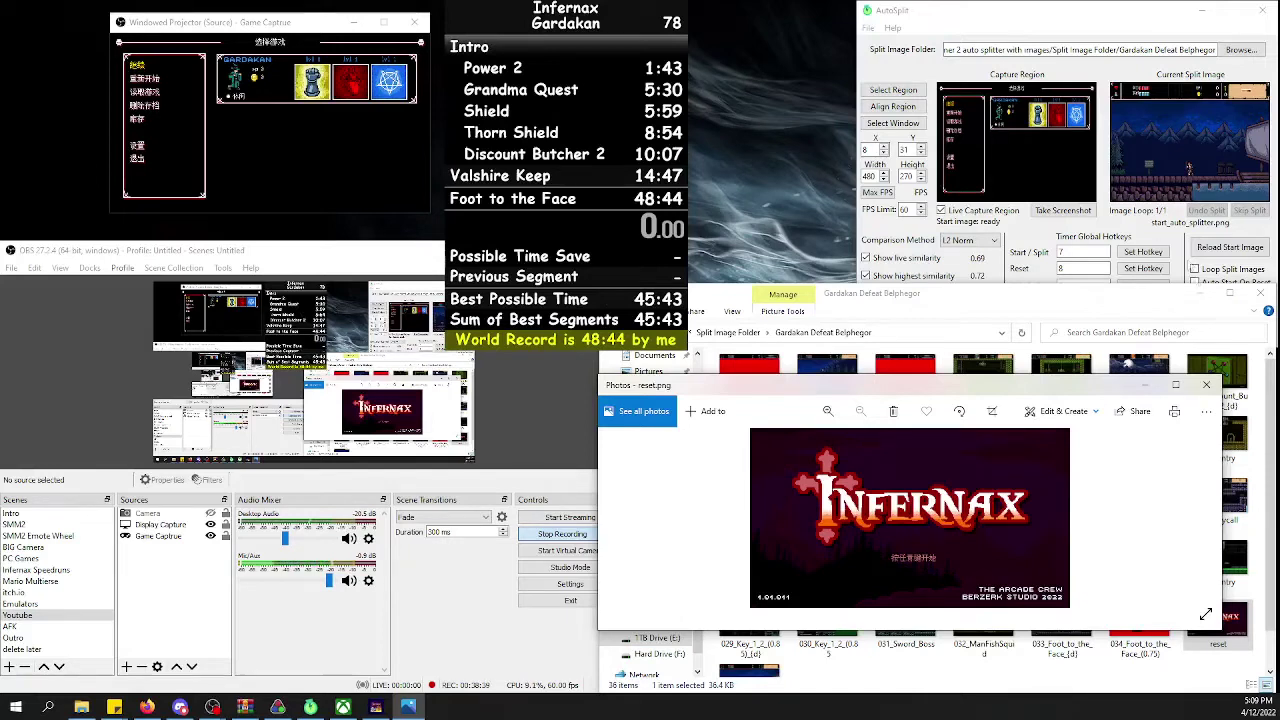
{"action": "left_click", "coordinate": [1206, 384]}
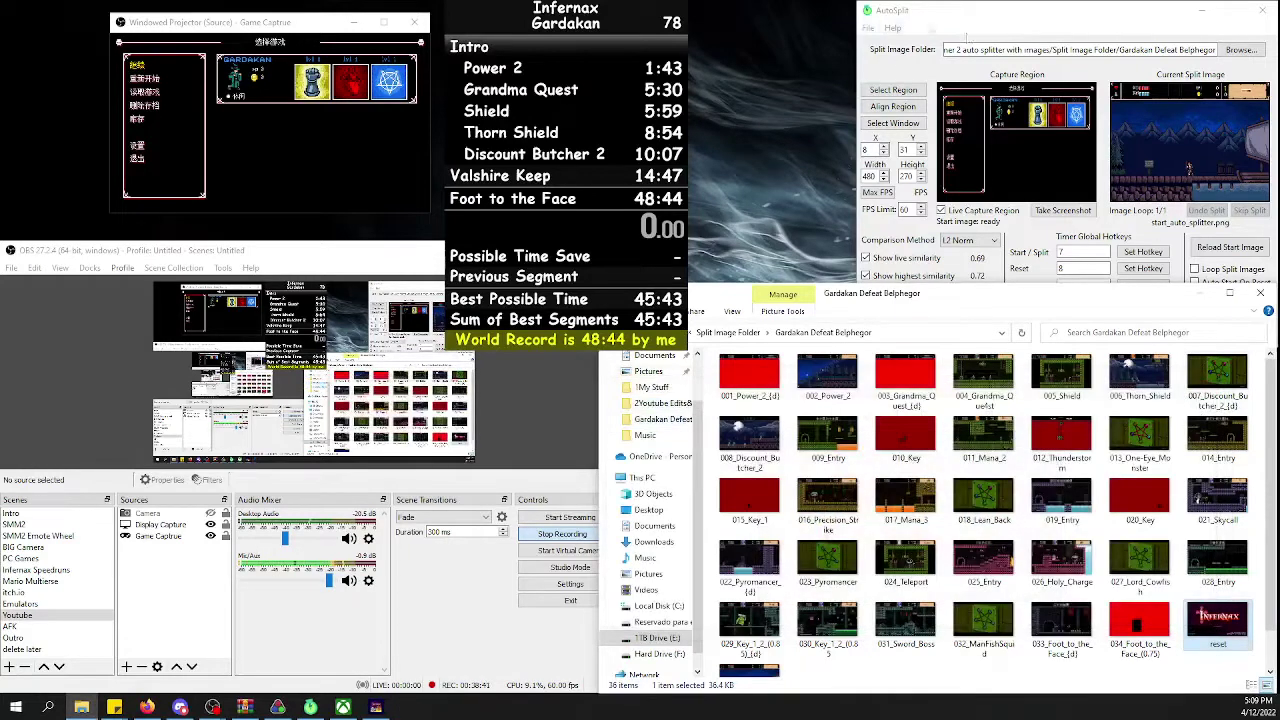